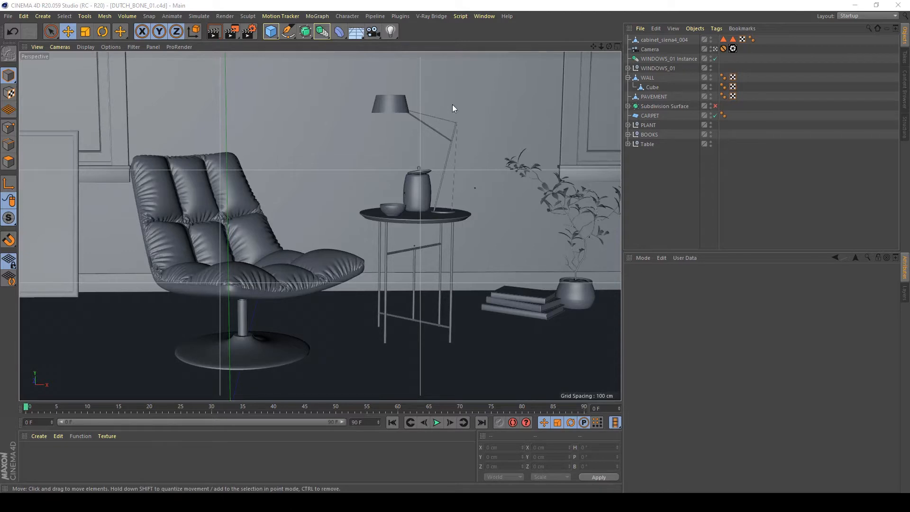
Select the Table null, clear the selection and save the scene file
left_click(647, 143)
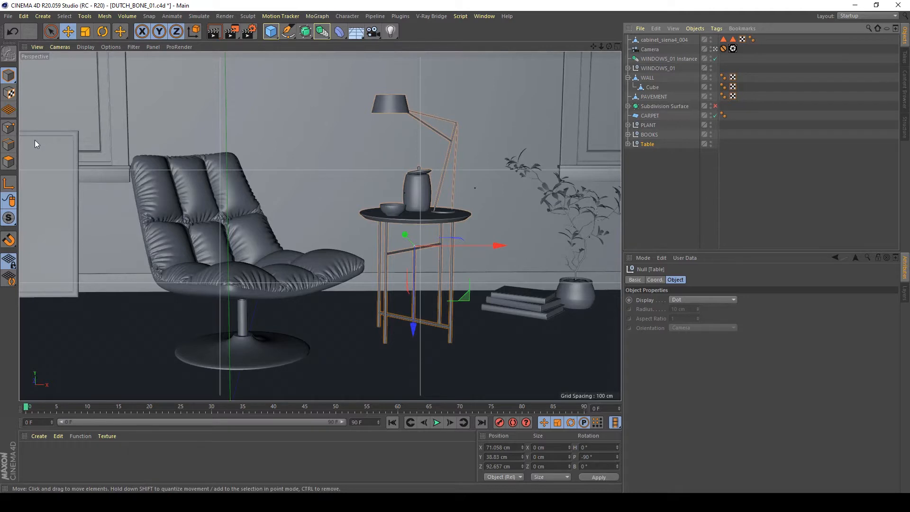
left_click(715, 222)
key("ctrl+s")
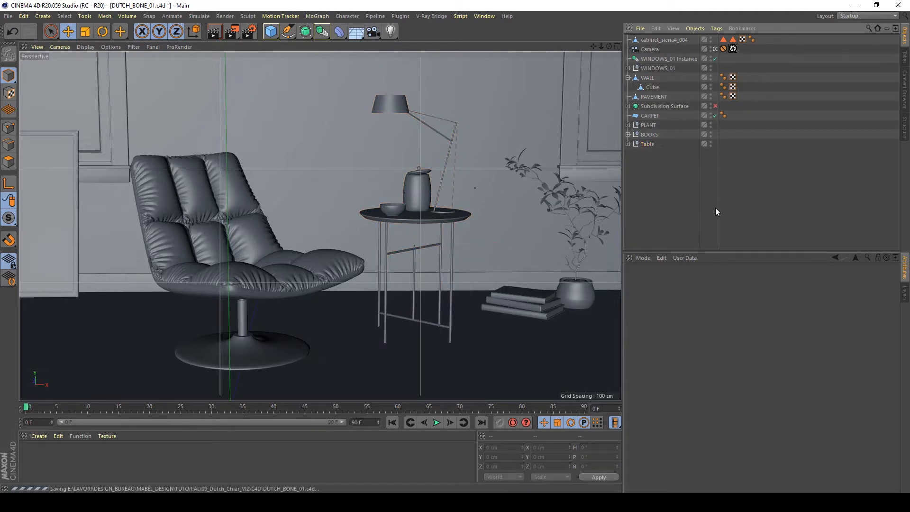
Widen the name column of the object list and clear the object selection
left_click(673, 39)
left_click_drag(700, 45, 626, 62)
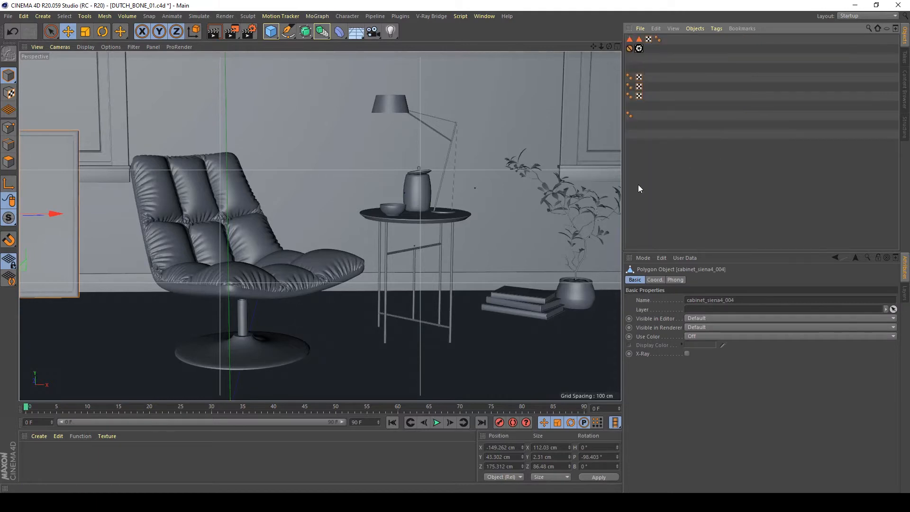
left_click_drag(625, 183, 739, 191)
left_click(826, 224)
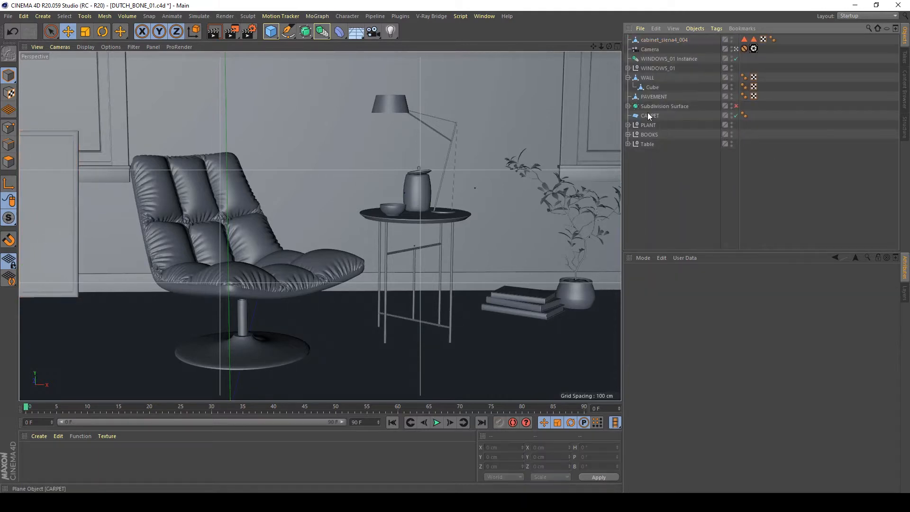
Select the CARPET plane to check its properties, save the scene and clear the selection
left_click(648, 116)
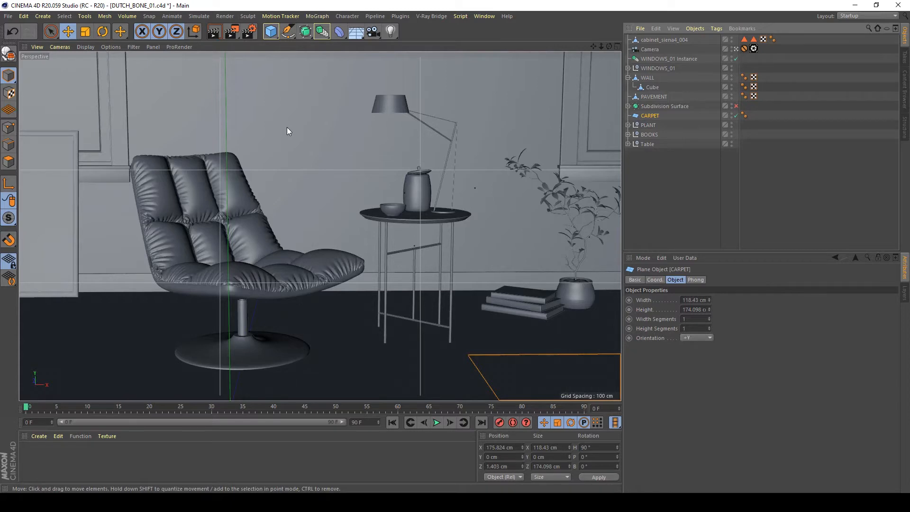
key("ctrl+s")
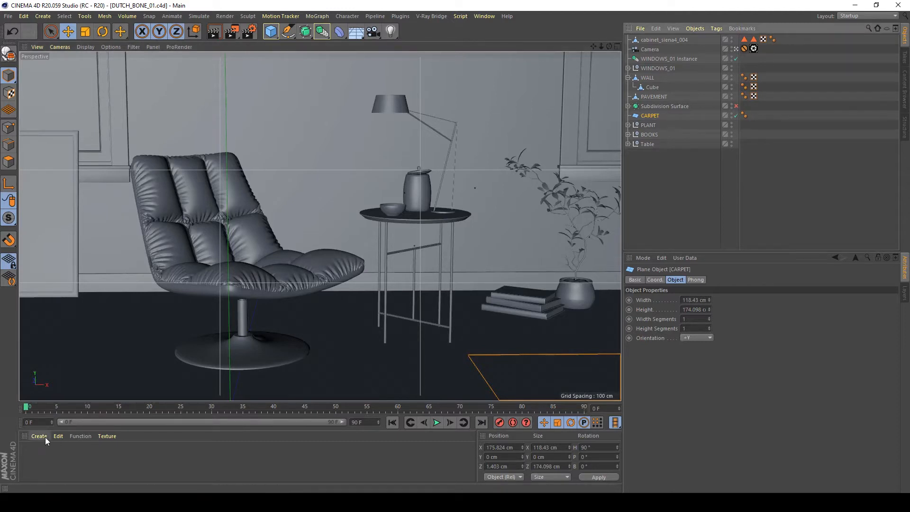
left_click(684, 195)
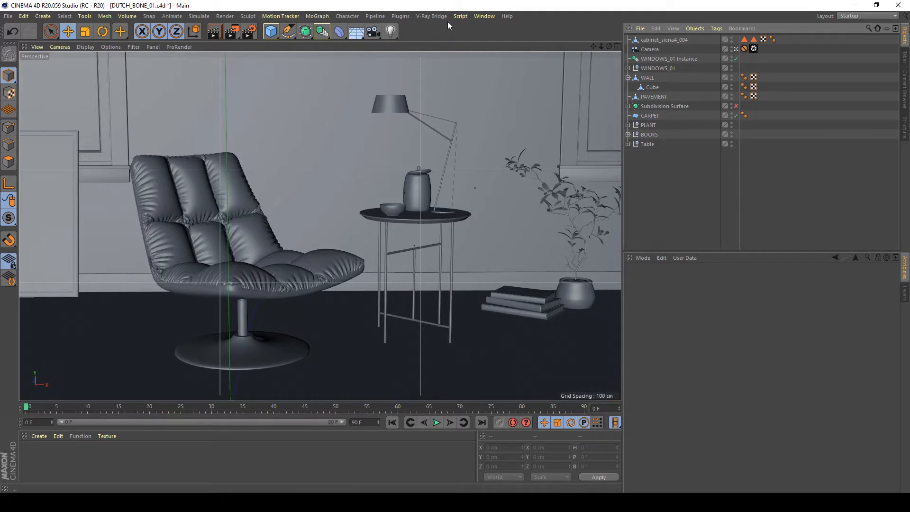
Add a V-Ray Area Rectangle Light to the scene
left_click(488, 16)
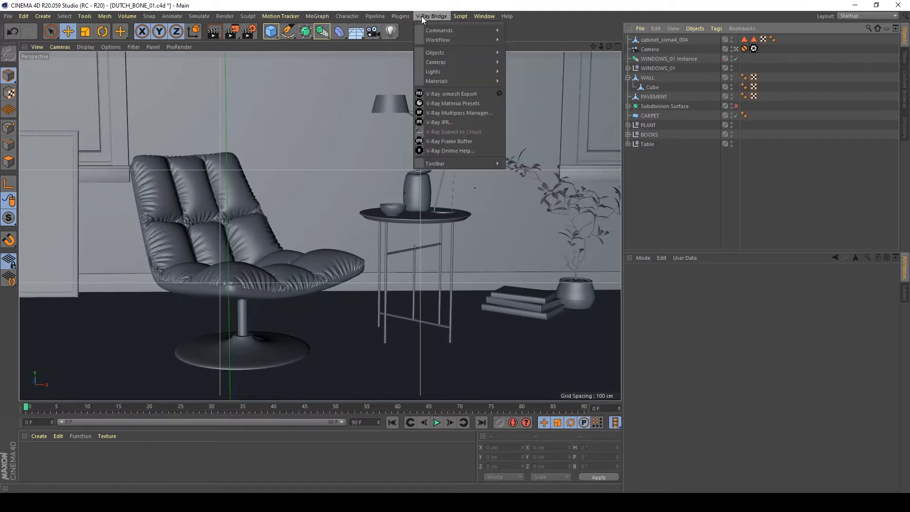
mouse_move(439, 71)
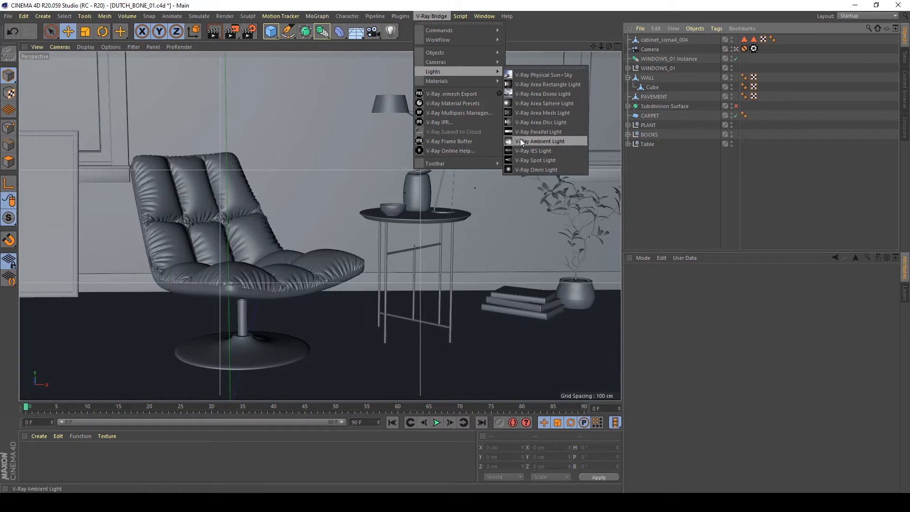
left_click(544, 87)
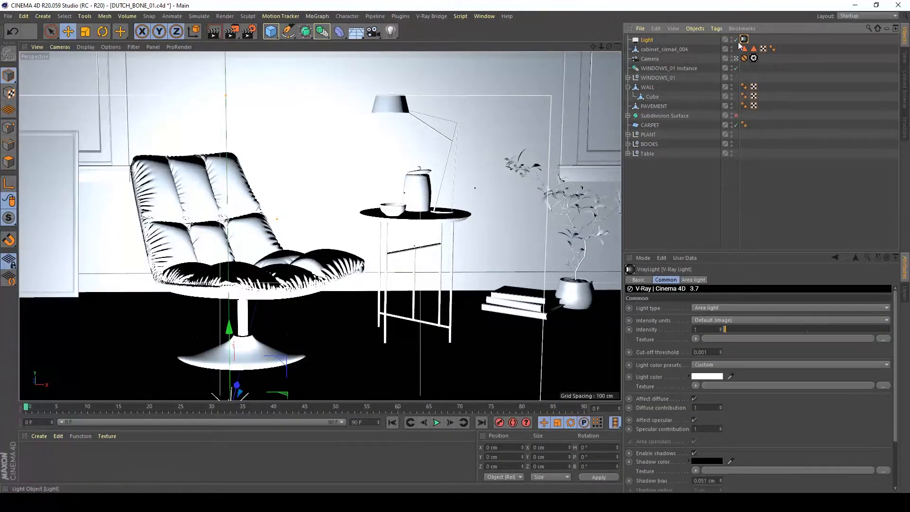
Set the renderer in the render settings to V-Ray Bridge
left_click(249, 33)
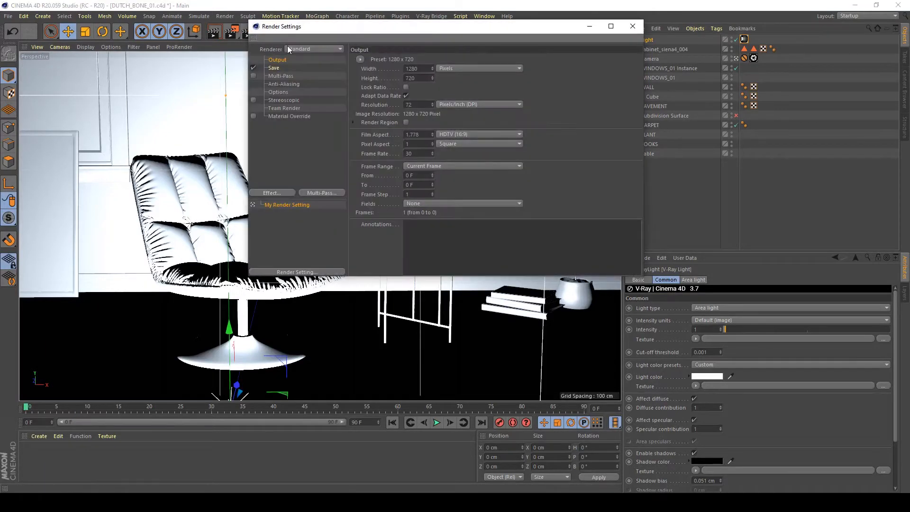
left_click(290, 49)
left_click(311, 106)
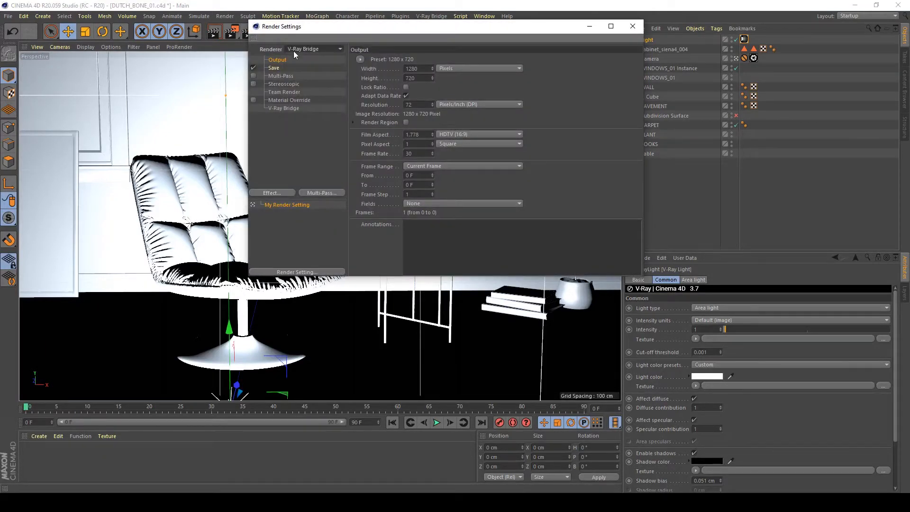
Set the V-Ray Bridge antialiasing sampler type to Bucket
left_click(283, 107)
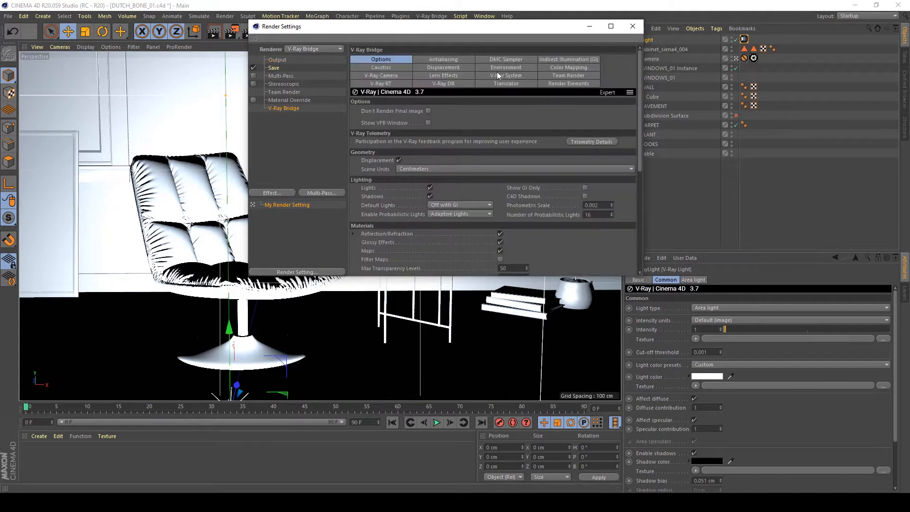
left_click(460, 59)
left_click(439, 111)
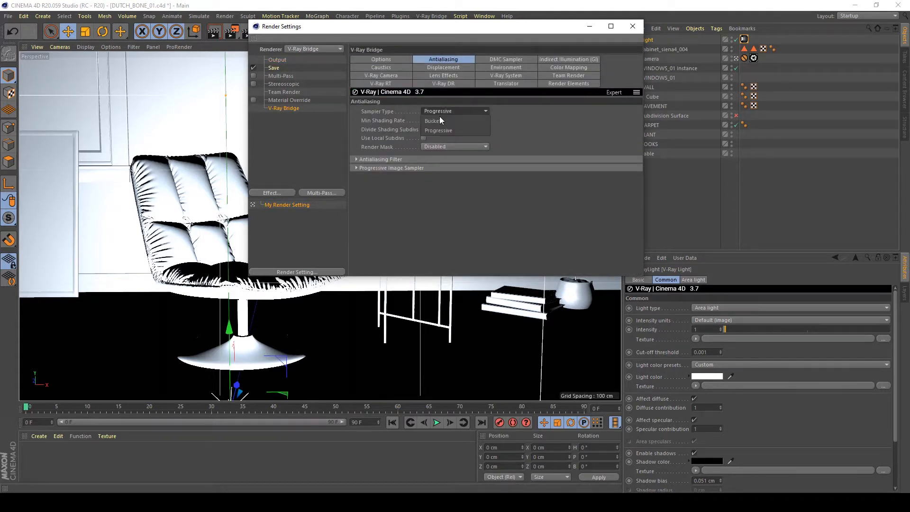
left_click(438, 126)
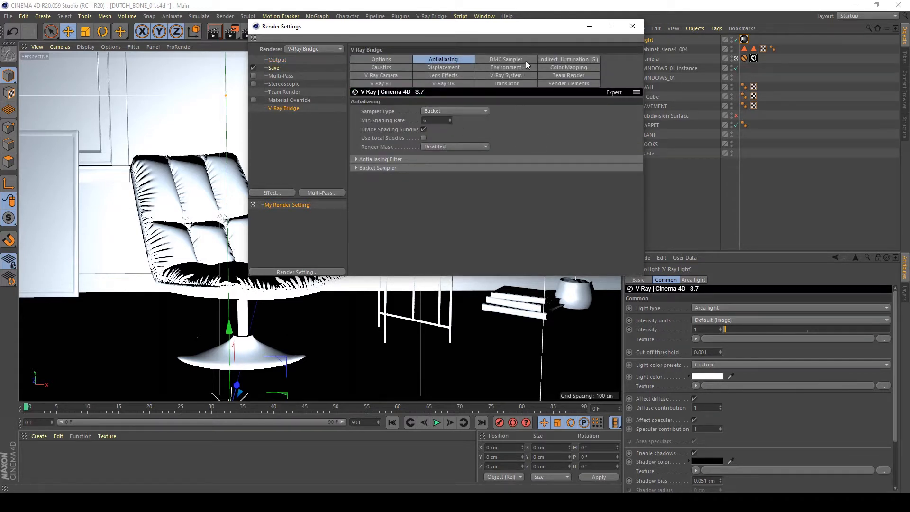
Set the primary GI engine to Irradiance Map, save the scene and close the render settings
left_click(543, 59)
left_click(439, 134)
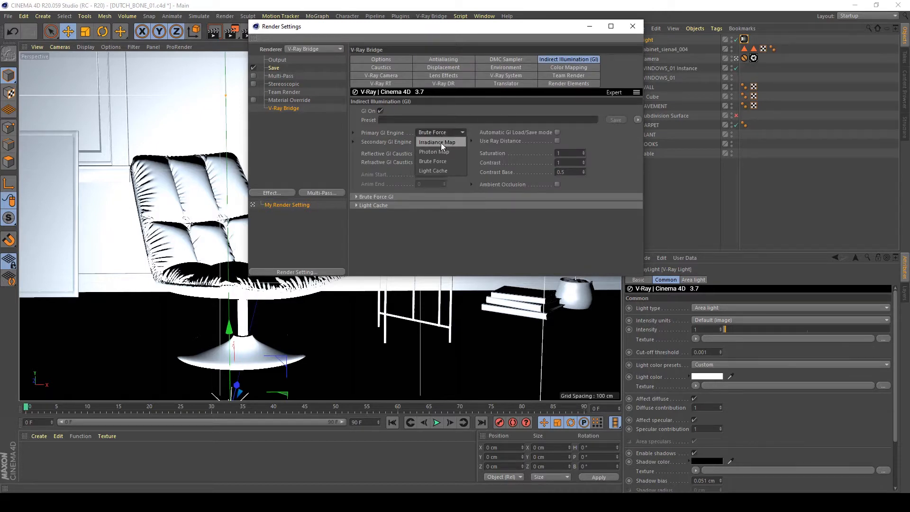
left_click(441, 143)
key("ctrl+s")
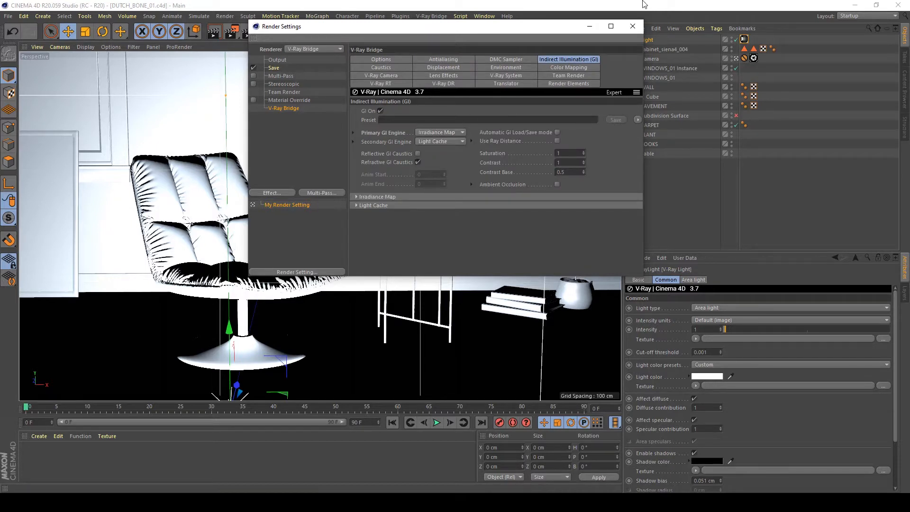
left_click(633, 27)
Check the output resolution and frame range in the render settings, then close them and clear the object selection
left_click(247, 32)
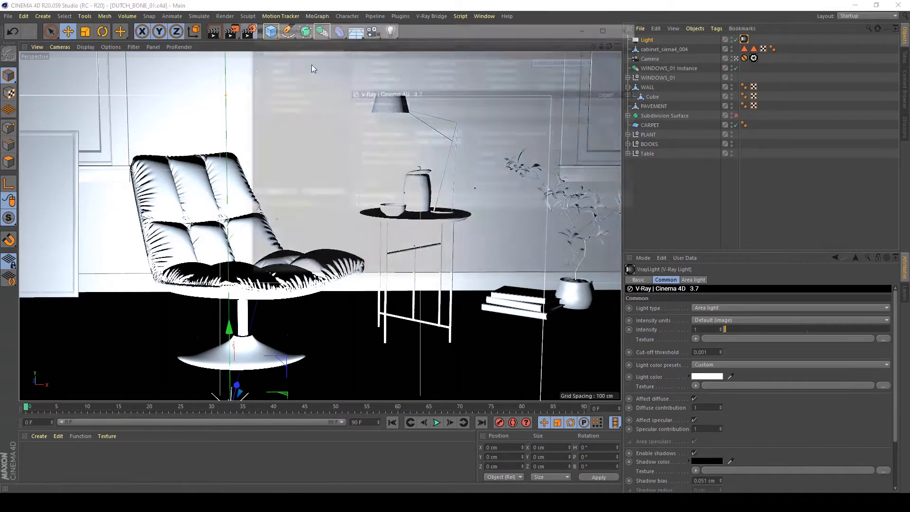
left_click(278, 61)
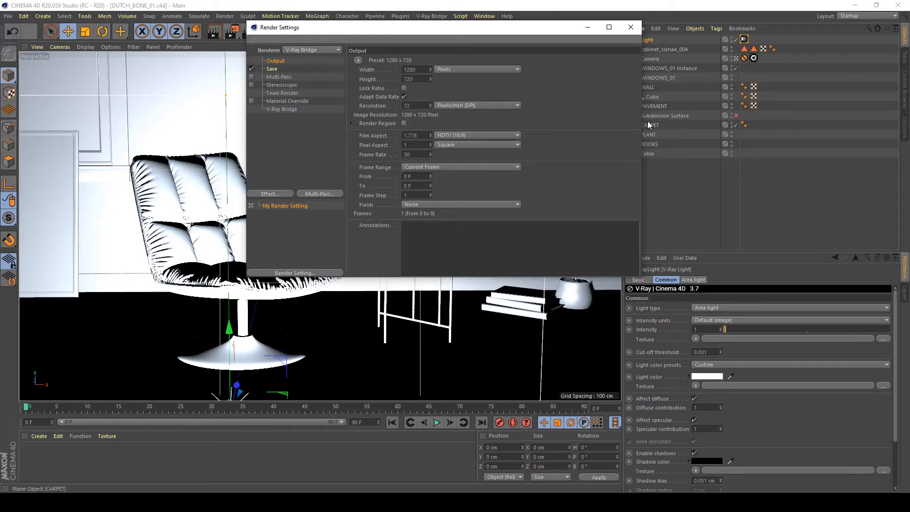
left_click(631, 27)
left_click(752, 204)
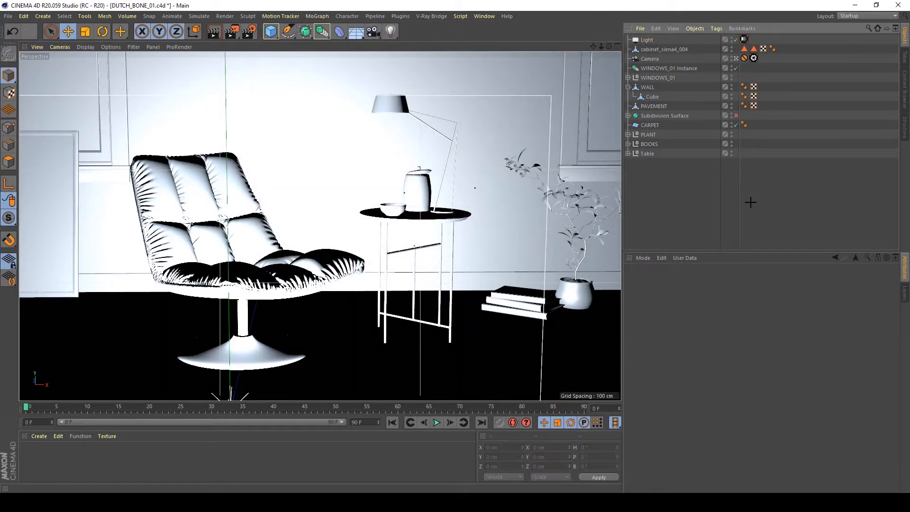
In the top view, rotate the light to a heading of -30° and move it to about X -123 cm, Z -49 cm
left_click(647, 39)
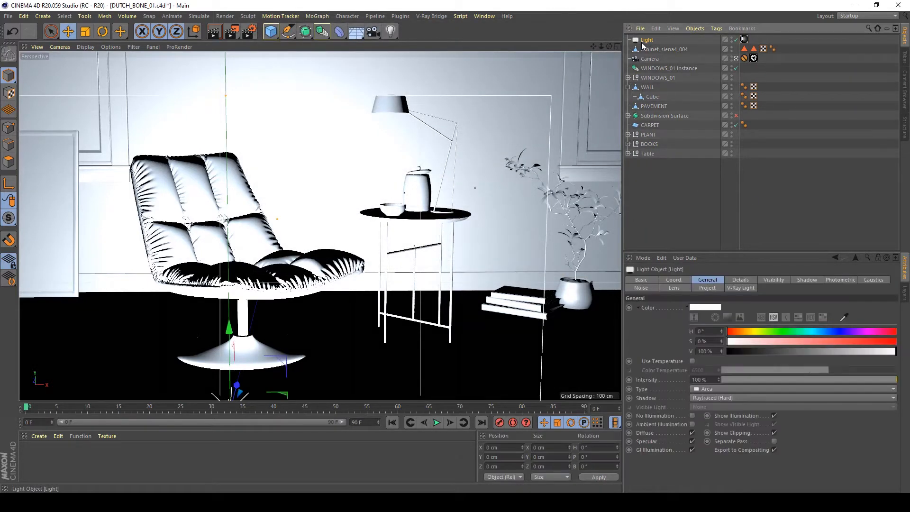
middle_click(522, 227)
middle_click(414, 80)
scroll(429, 179, "down", 3)
key("r")
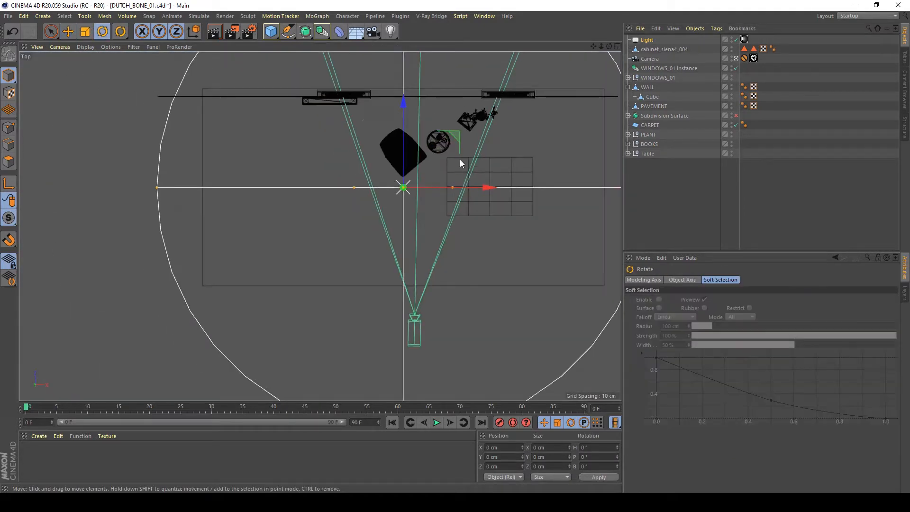
left_click_drag(422, 141, 388, 242)
key("e")
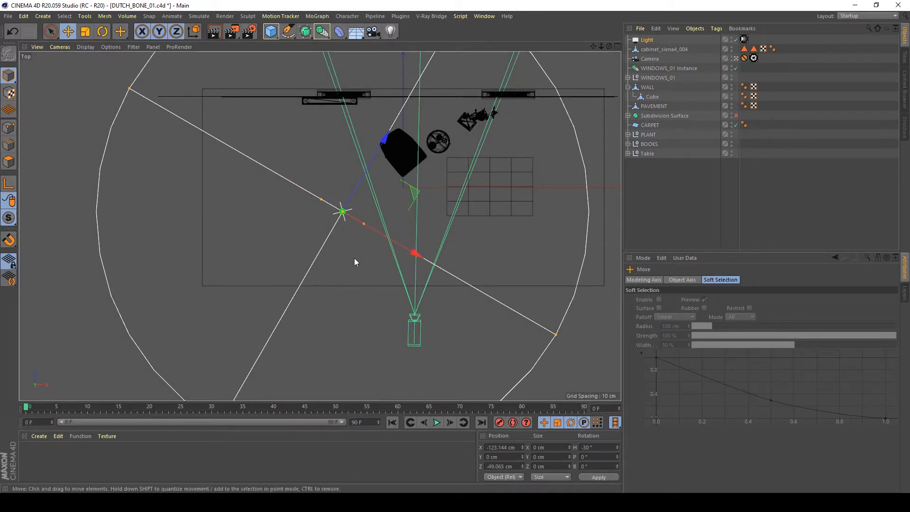
In the right view, raise the light to about 156 cm and tilt it to a pitch of about -16°
middle_click(335, 271)
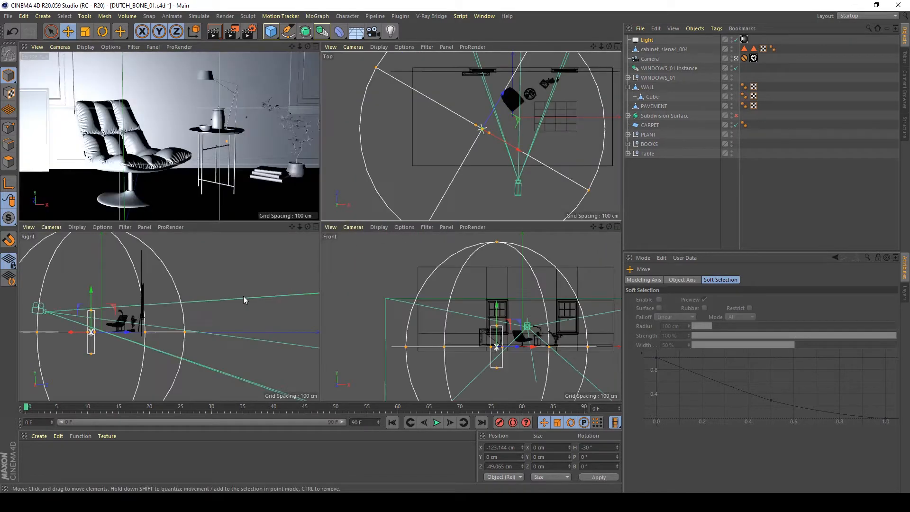
middle_click(243, 296)
left_click_drag(158, 302, 164, 269)
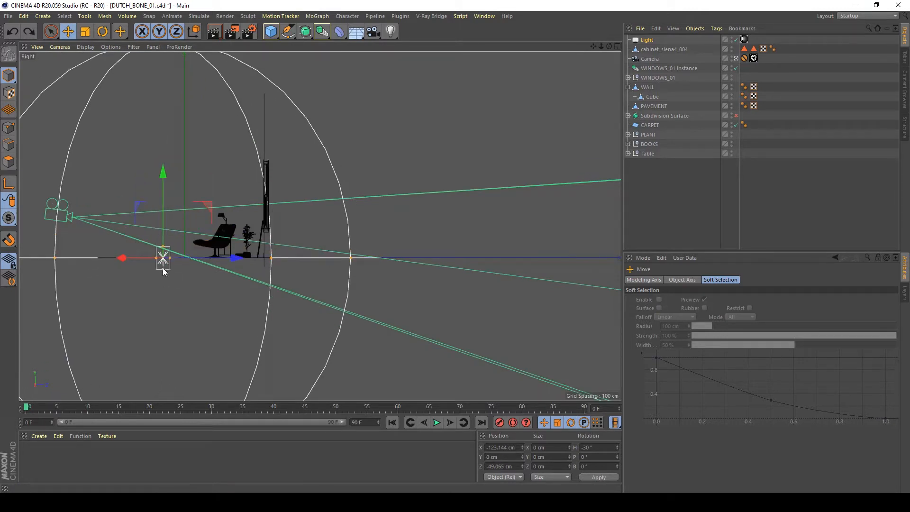
left_click_drag(167, 201, 190, 166)
key("r")
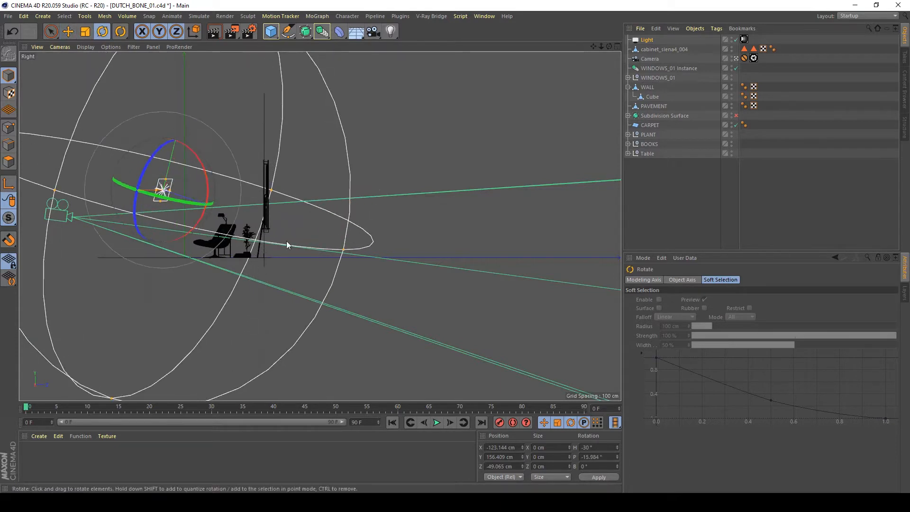
Tilt the light to about -31° pitch, move it to about X -144, Y 181, Z -84 cm, and save the scene
middle_click(286, 241)
middle_click(464, 139)
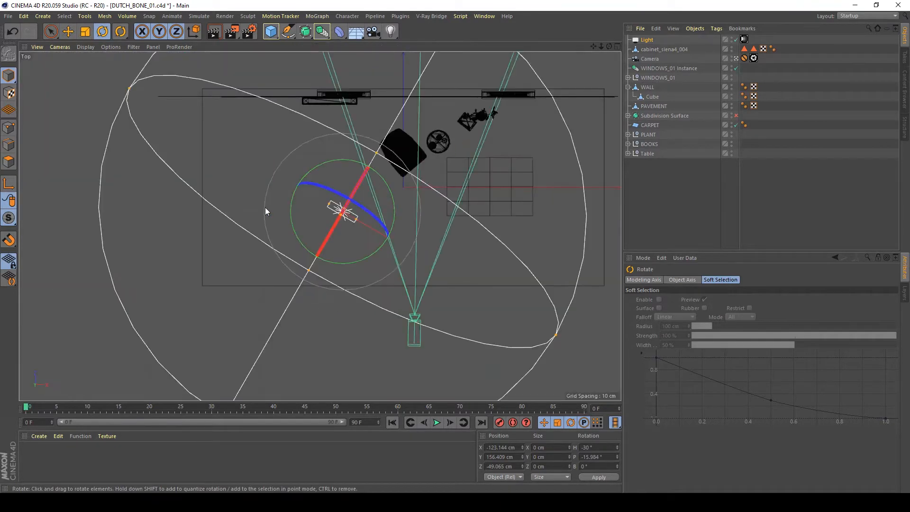
middle_click(192, 177)
middle_click(164, 152)
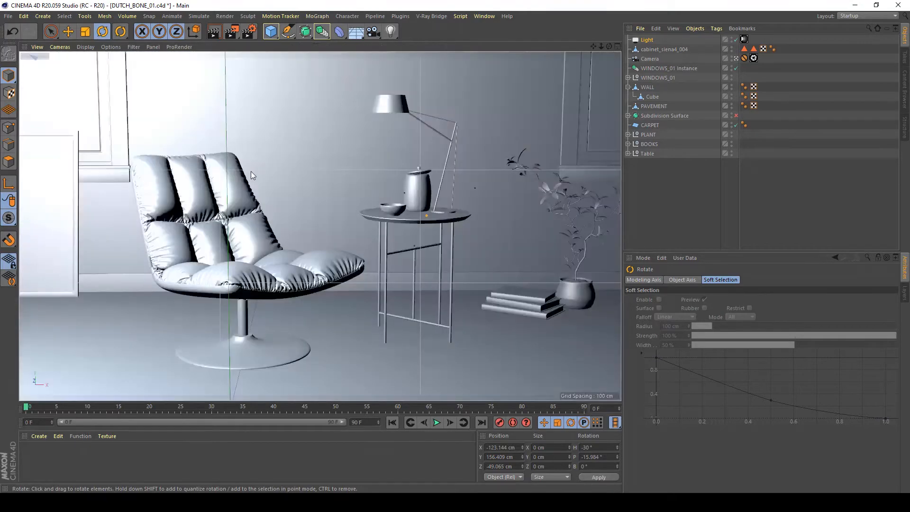
middle_click(251, 172)
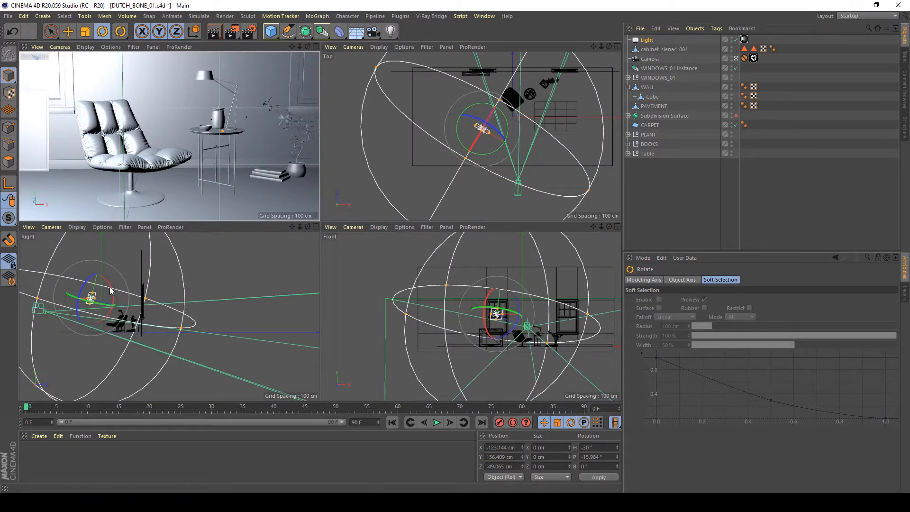
left_click_drag(115, 290, 112, 304)
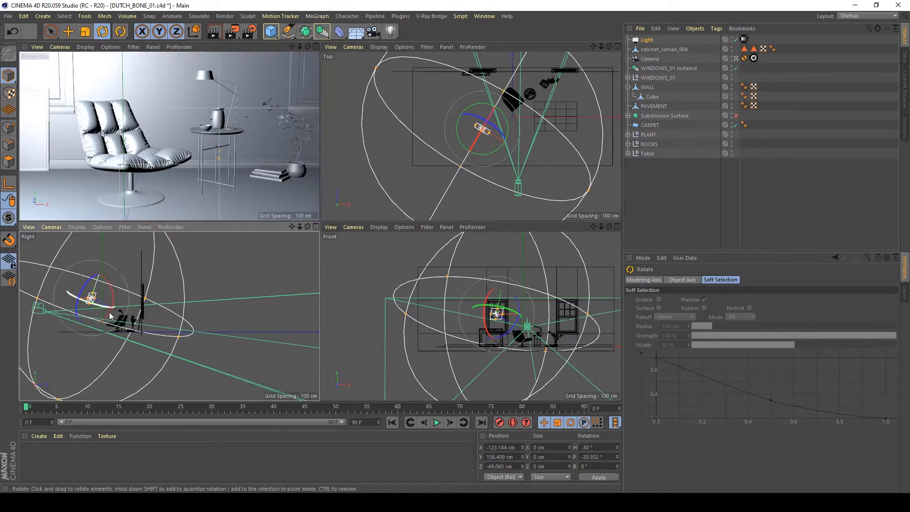
mouse_move(491, 115)
left_mouse_down()
mouse_move(506, 114)
mouse_move(494, 109)
left_mouse_up()
key("e")
middle_click(191, 157)
middle_click(191, 157)
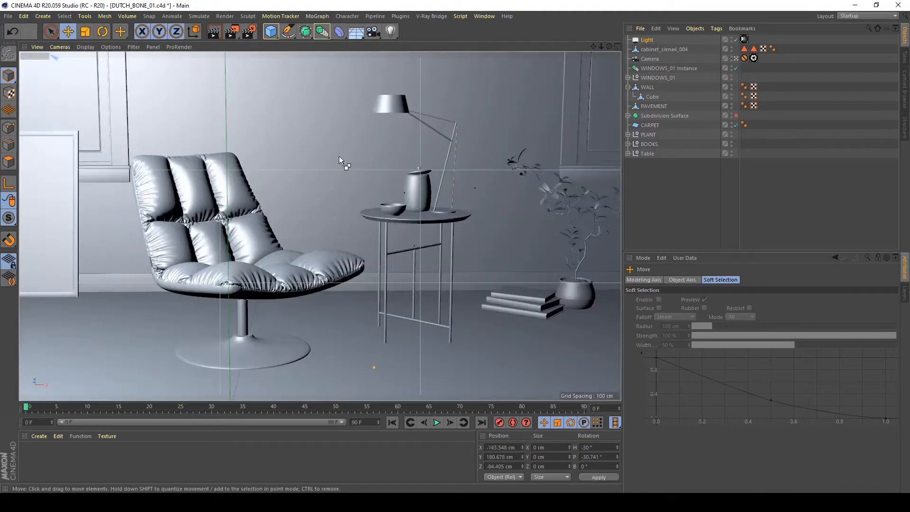
key("ctrl+s")
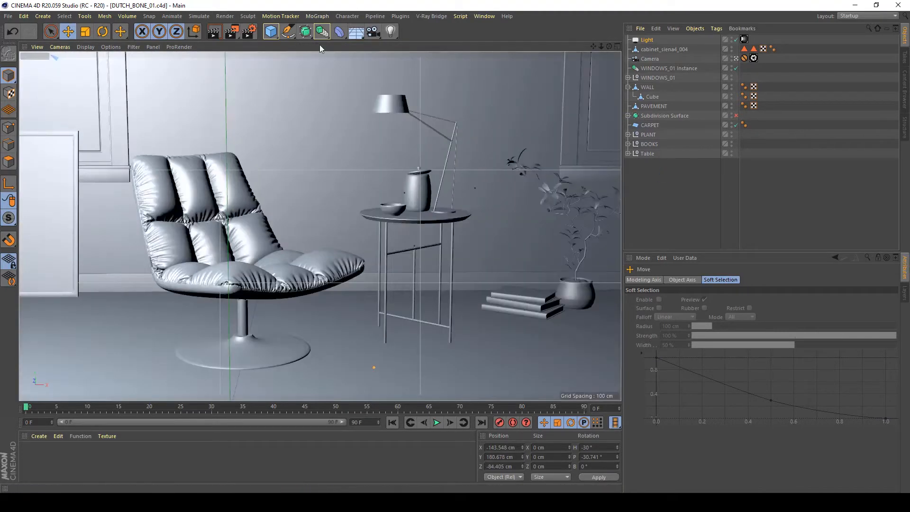
Start a test render in the Picture Viewer, then stop it and close the viewer
left_click(231, 31)
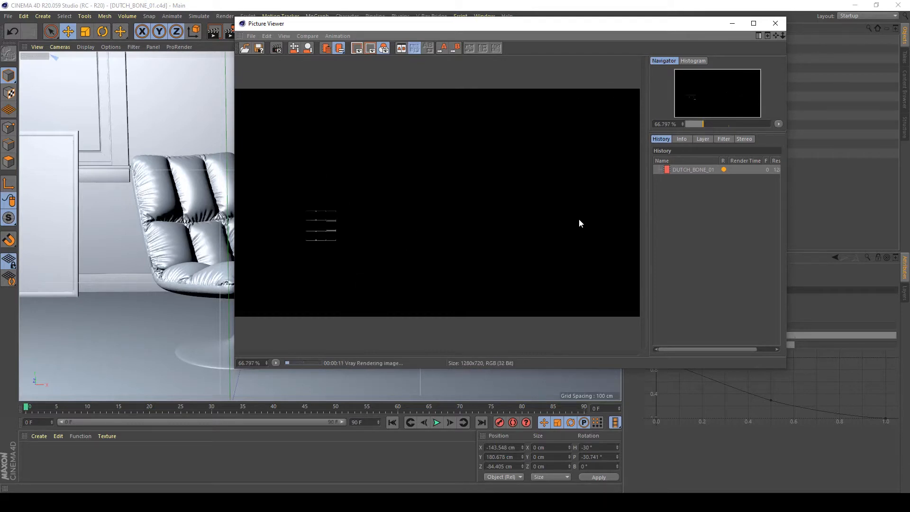
left_click(776, 23)
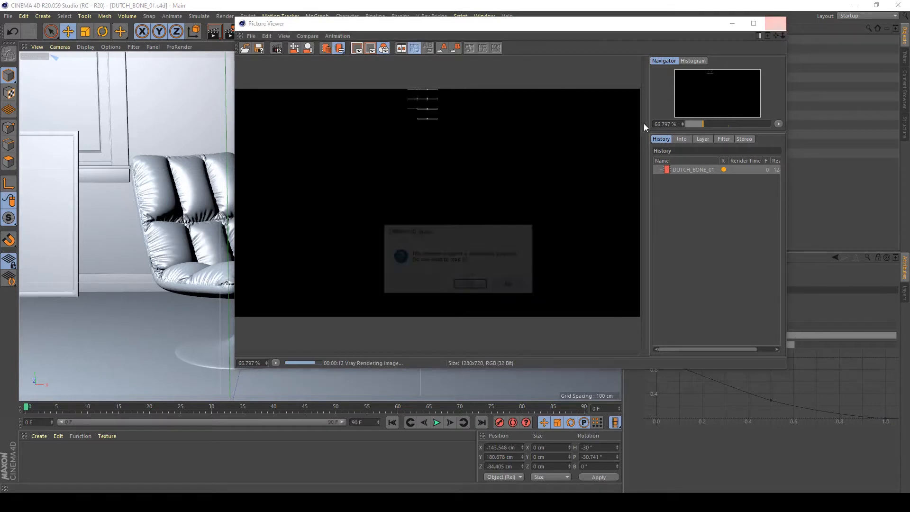
left_click(477, 287)
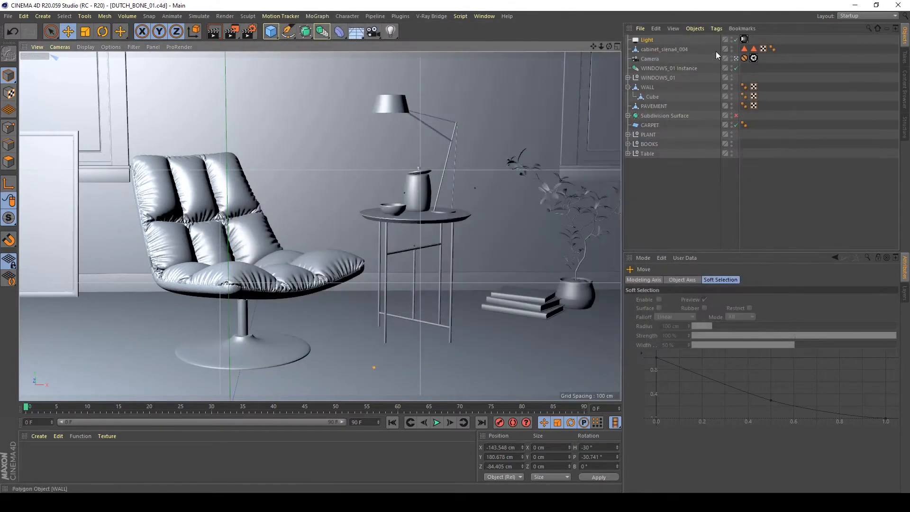
Set the V-Ray light's intensity units to Radiant power (W) at 200, and switch the viewport to a shading display unaffected by scene lights
left_click(743, 41)
left_click(705, 320)
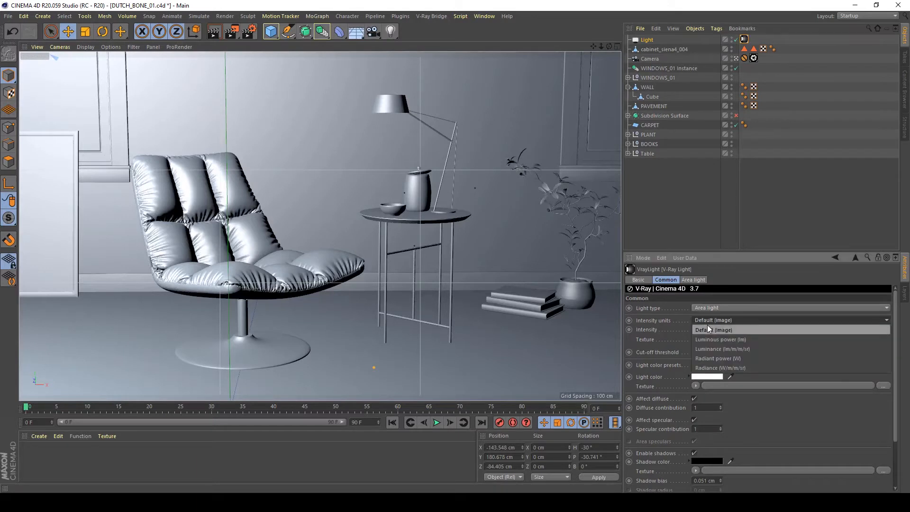
left_click(720, 359)
left_click(712, 330)
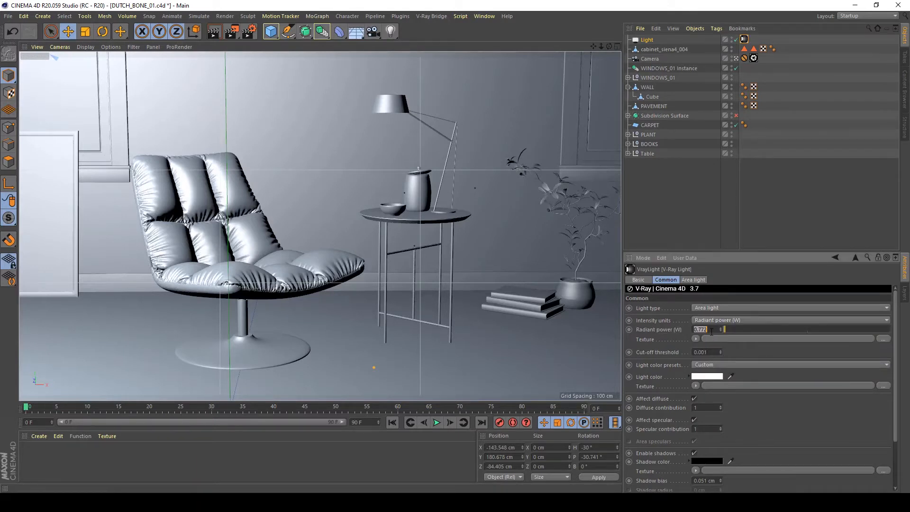
type("10")
key("BackSpace")
key("BackSpace")
key("BackSpace")
type("200")
key("Return")
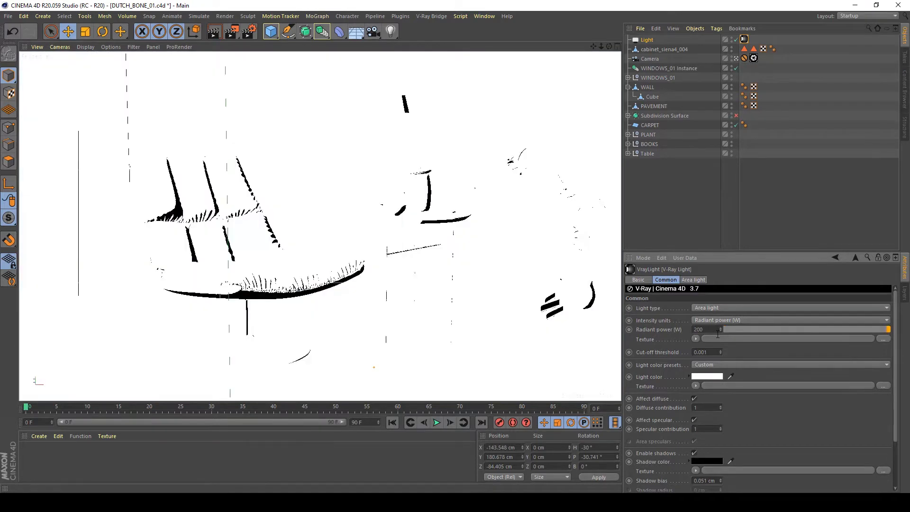
left_click(93, 48)
left_click(100, 80)
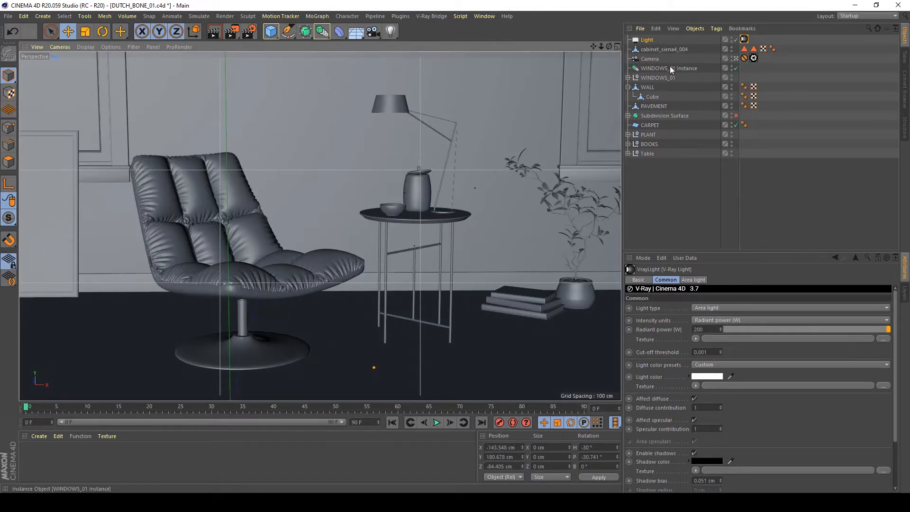
In the camera's V-Ray Physical Camera lens parameters, set the film ISO to 400 and the shutter speed to 50
left_click(650, 59)
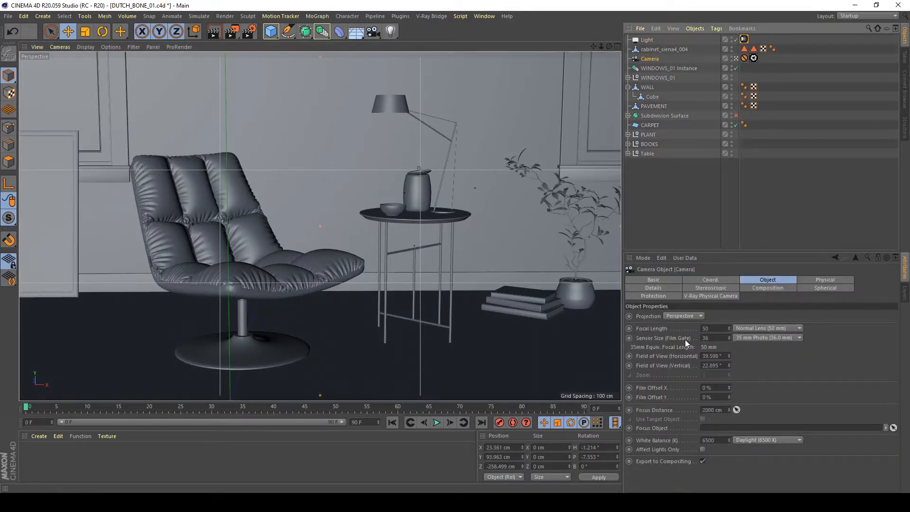
left_click(753, 58)
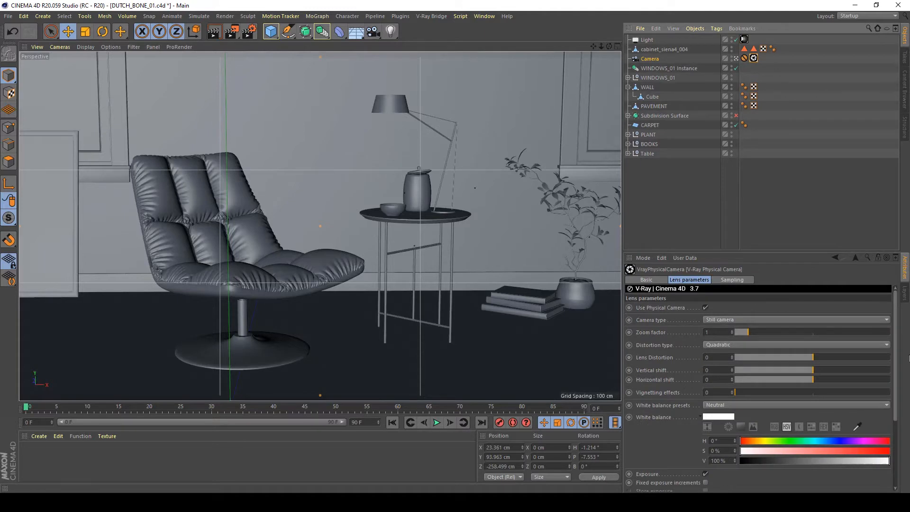
left_click_drag(896, 337, 899, 418)
double_click(719, 411)
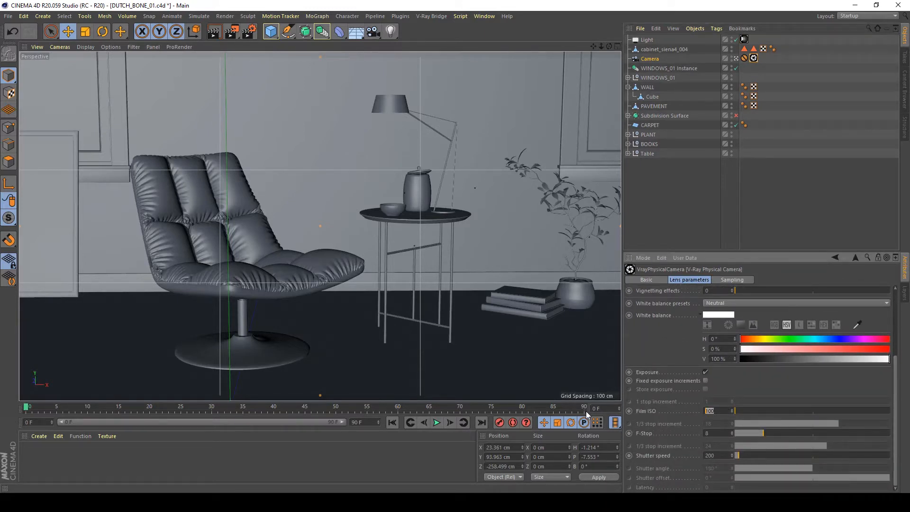
type("400")
double_click(723, 456)
type("50")
Start a test render, stop it and close the Picture Viewer, and set the camera's film ISO to 100
left_click(232, 32)
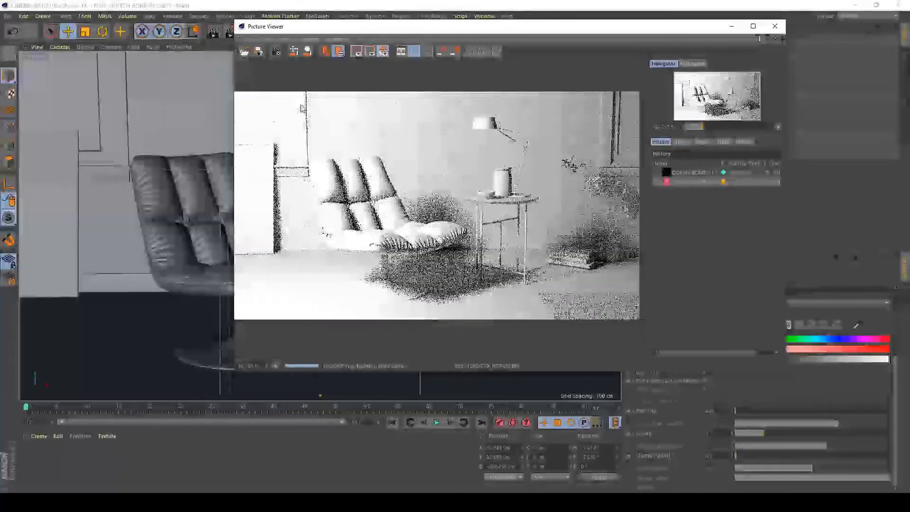
left_click(775, 26)
left_click(462, 286)
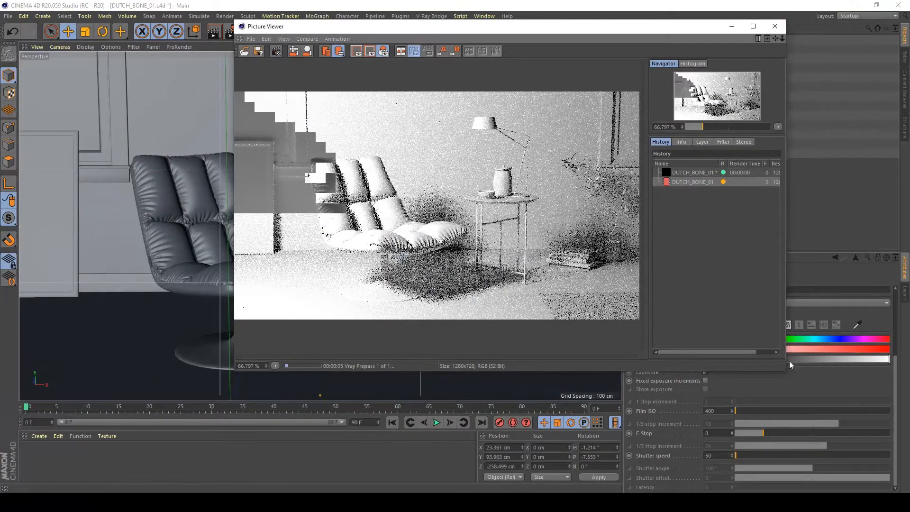
left_click(721, 411)
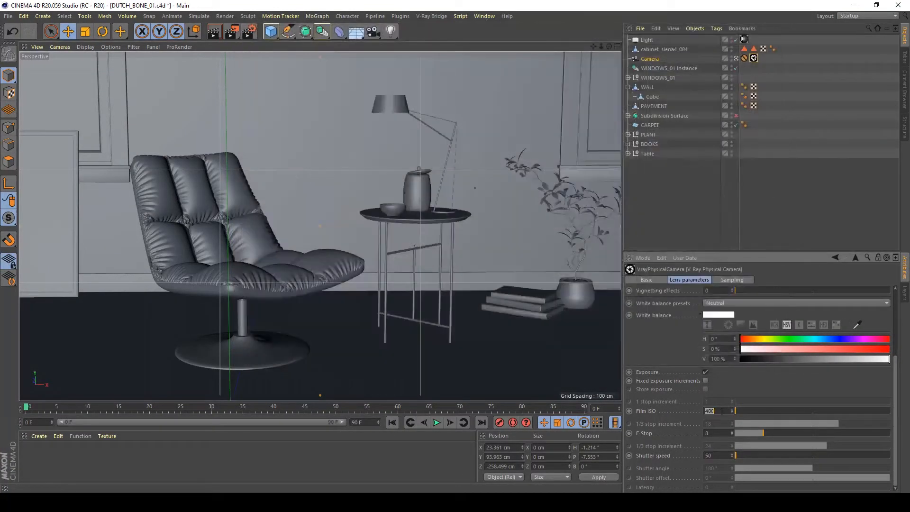
type("100")
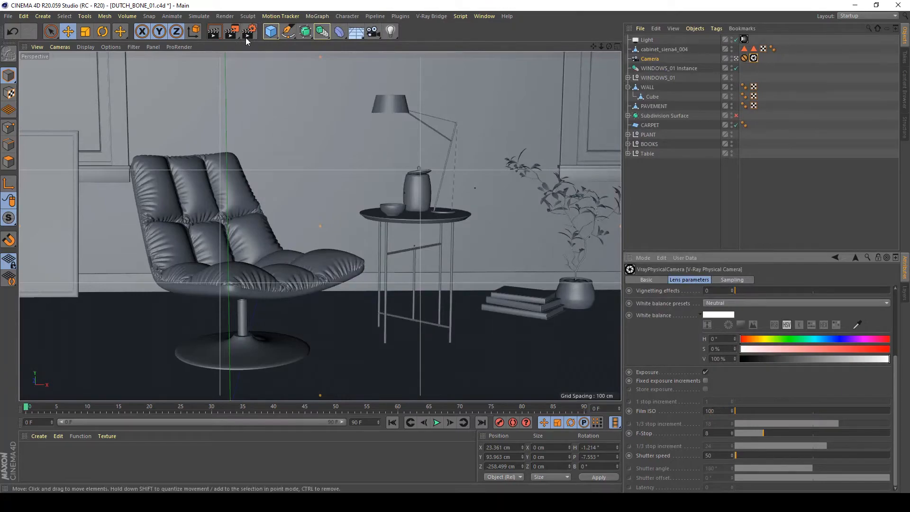
Render the scene to the Picture Viewer, compare the result with the previous render in the history, and close the viewer
left_click(232, 32)
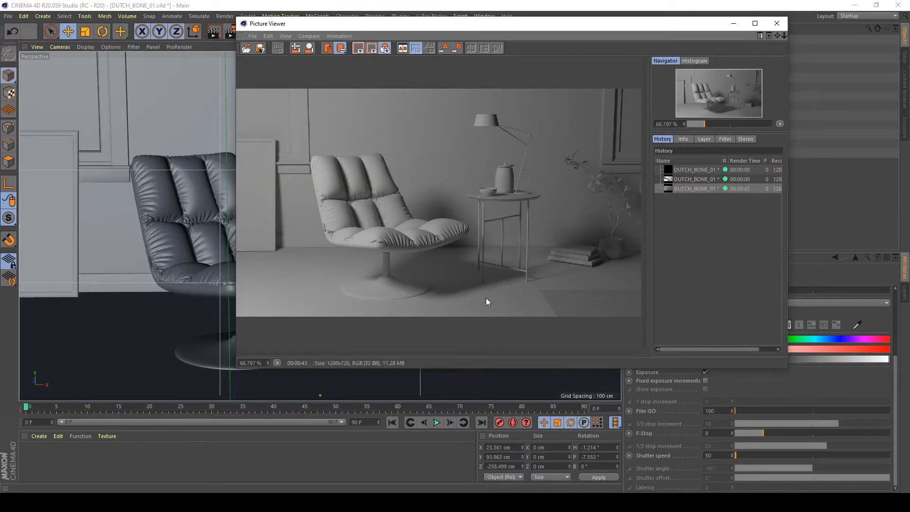
key("Up")
key("Down")
key("Up")
key("Down")
key("Up")
key("Down")
left_click(777, 24)
Maximize the top view and rotate the light to a heading of about -17°
middle_click(511, 130)
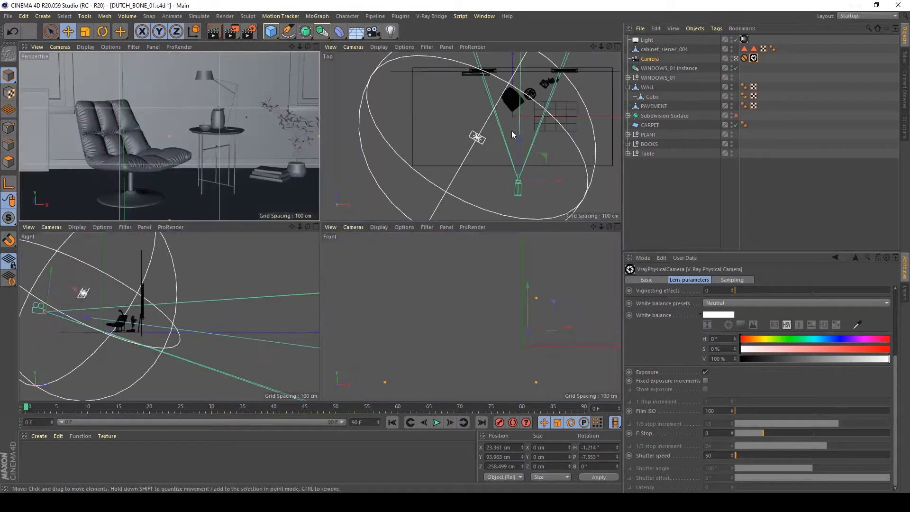
middle_click(511, 130)
left_click(644, 33)
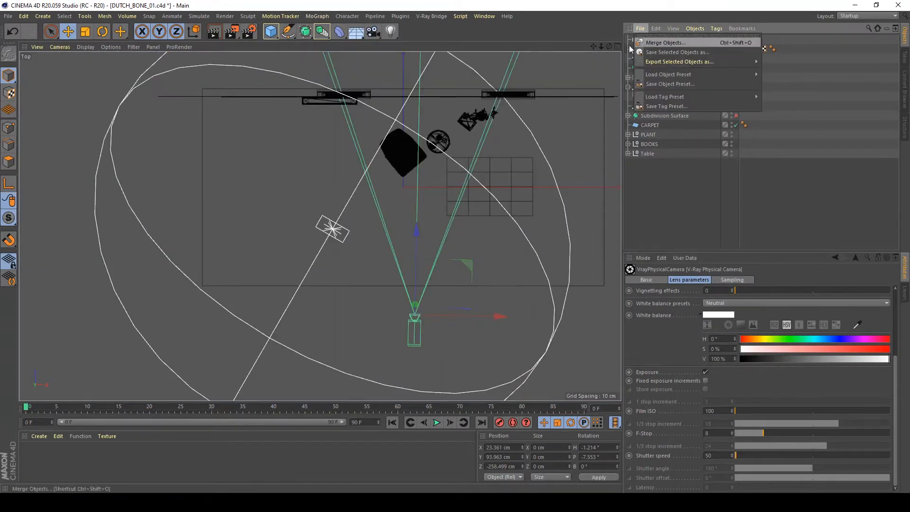
left_click(630, 48)
left_click(646, 39)
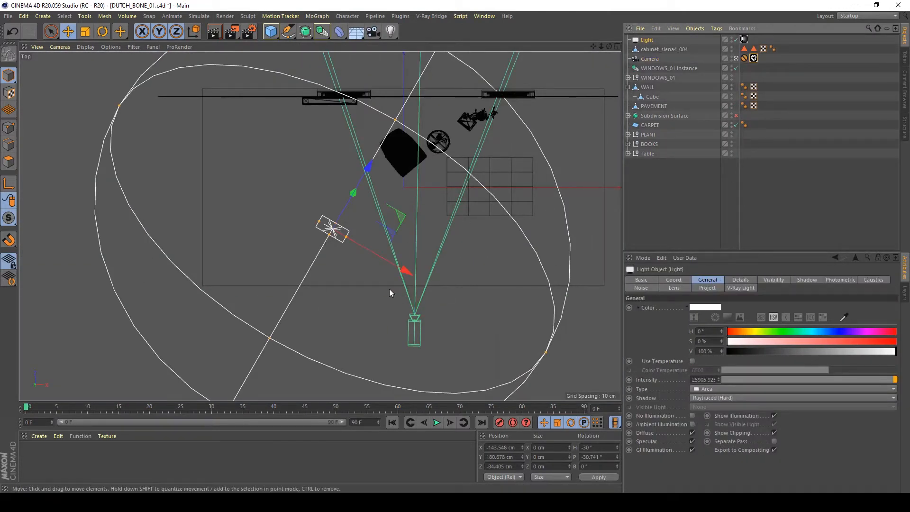
key("r")
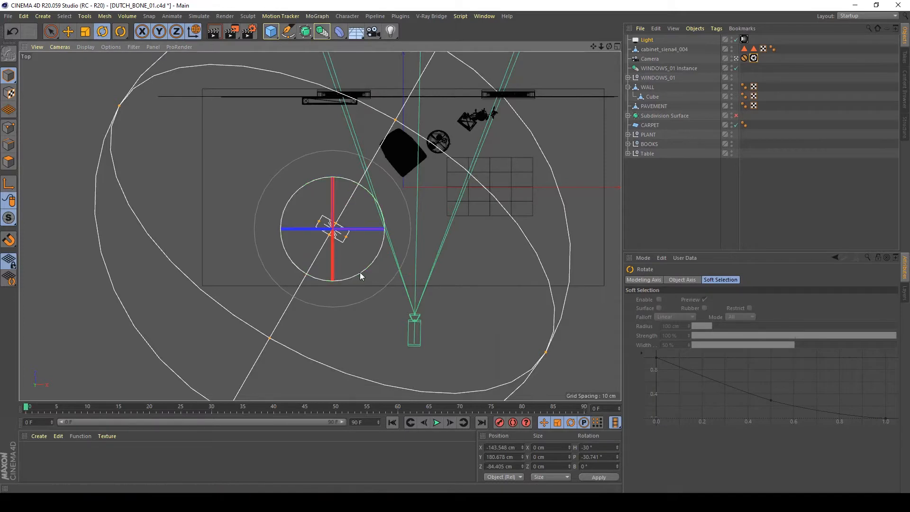
left_click_drag(360, 272, 374, 269)
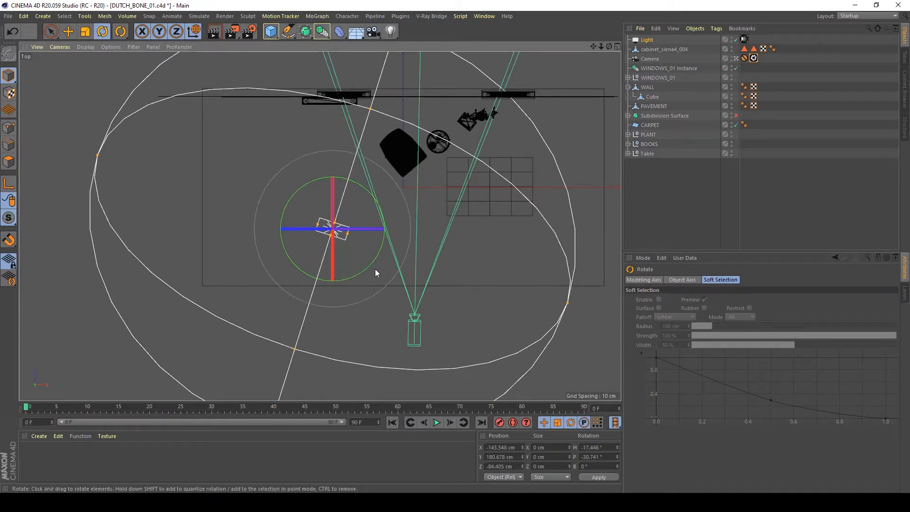
Start and stop a test render, and move the light to about X -79, Y 223, Z -179 cm
left_click(232, 31)
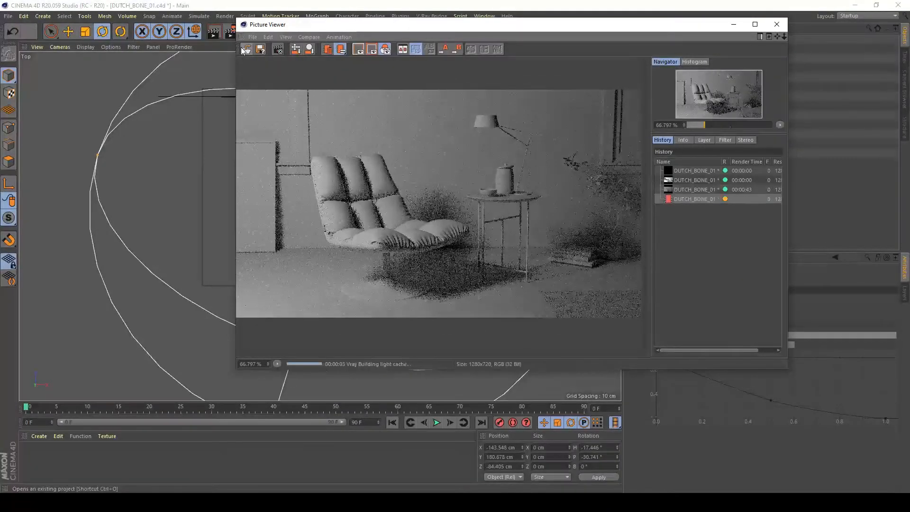
left_click(777, 25)
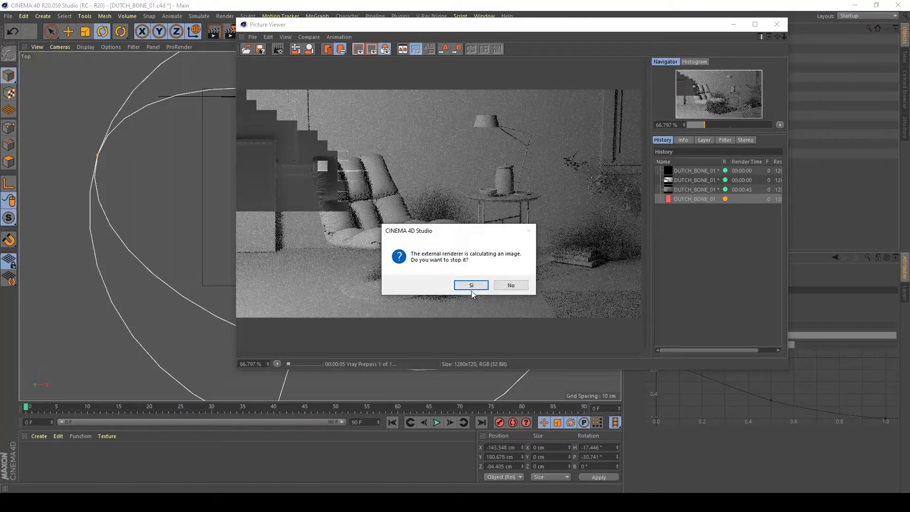
left_click(470, 288)
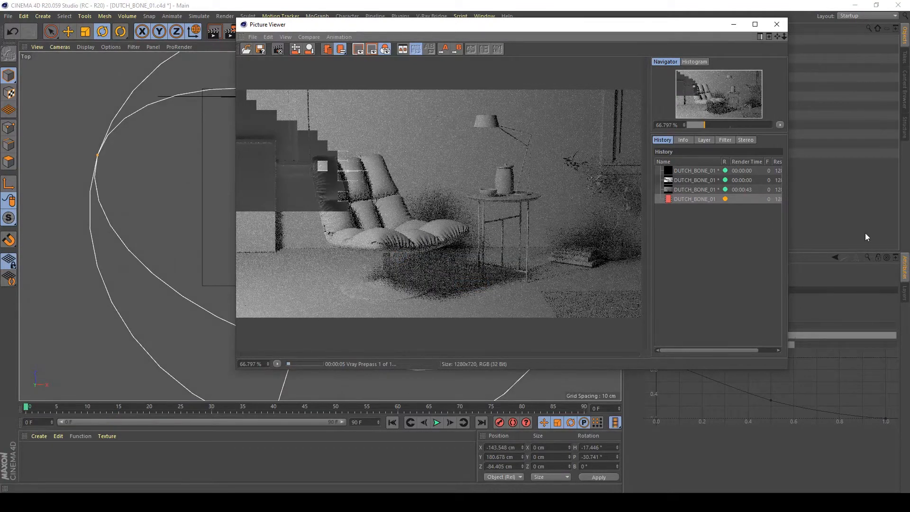
key("e")
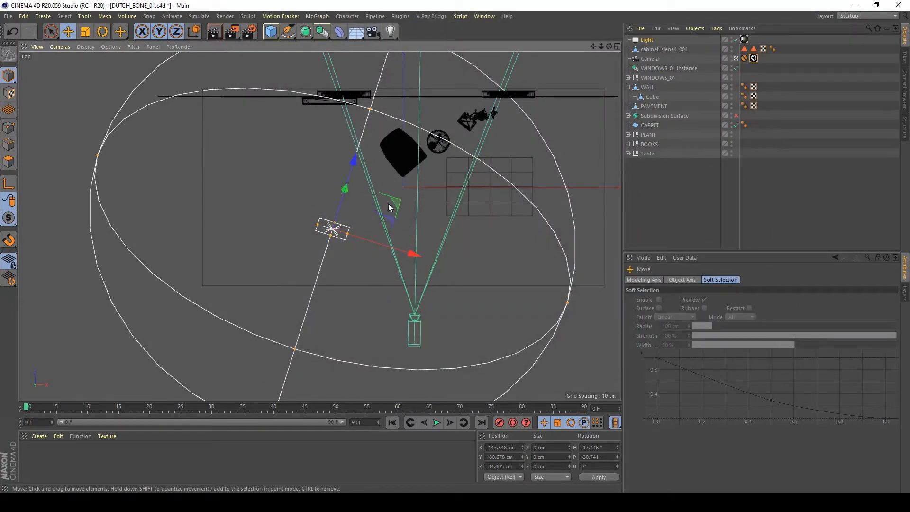
left_click_drag(399, 216, 430, 254)
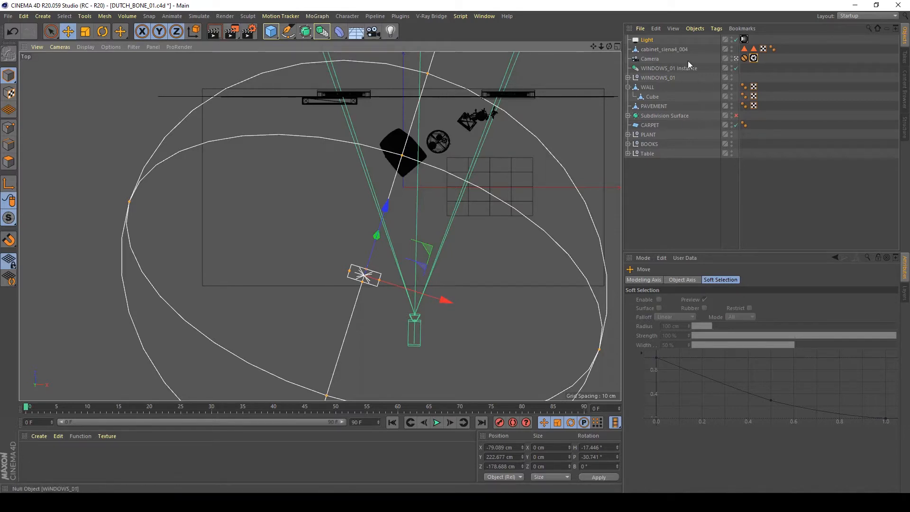
In the V-Ray light's area light settings, disable Ignore light normals
left_click(650, 41)
left_click(744, 40)
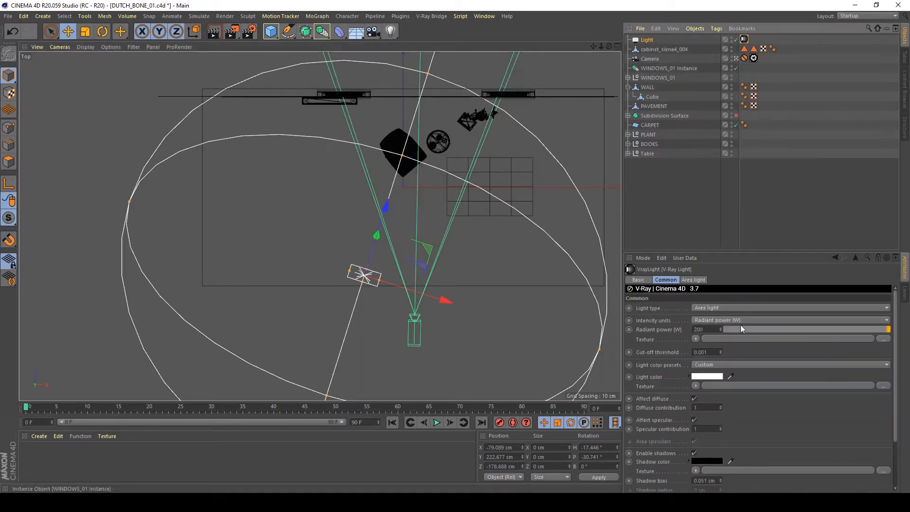
left_click_drag(896, 336, 891, 420)
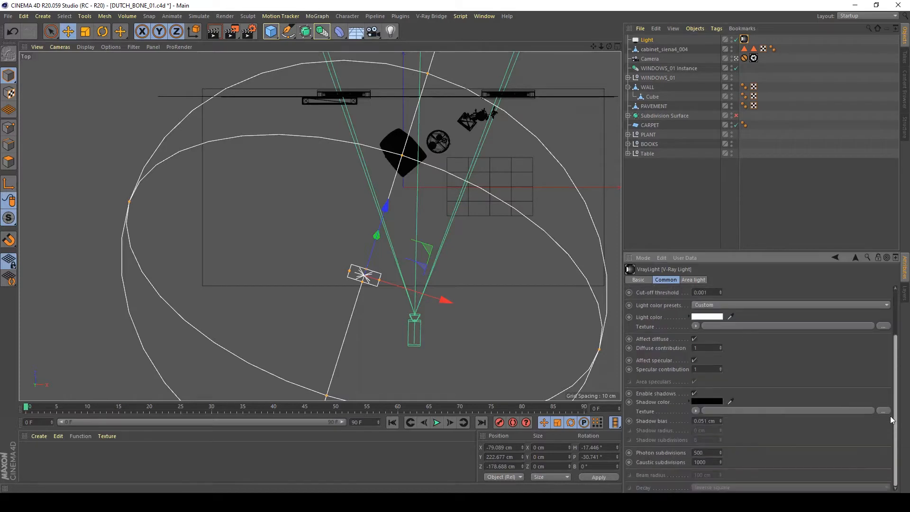
scroll(890, 422, "up", 10)
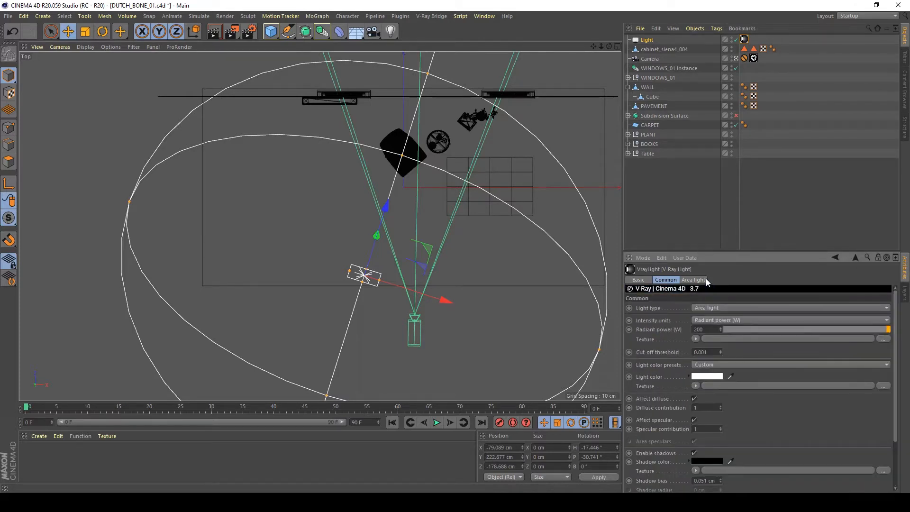
left_click(693, 280)
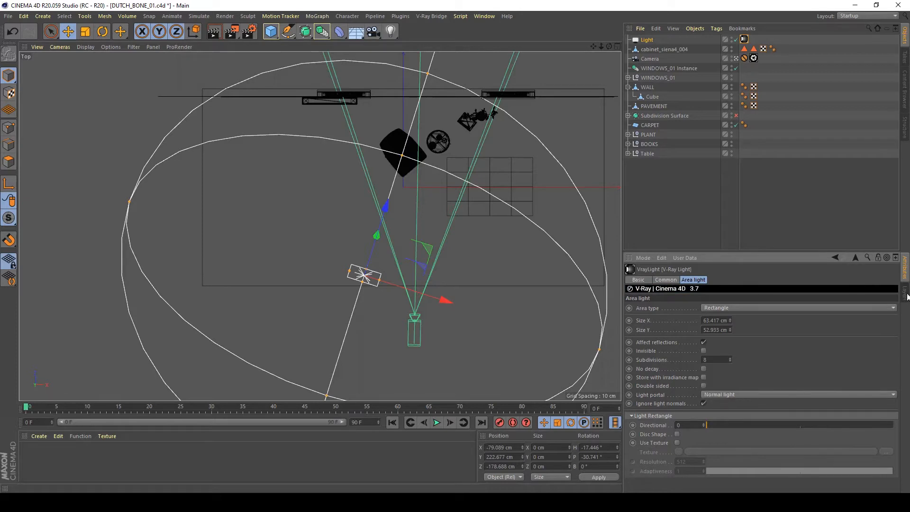
left_click(704, 404)
Run a test render of the scene, stop it partway and close the Picture Viewer
left_click(232, 31)
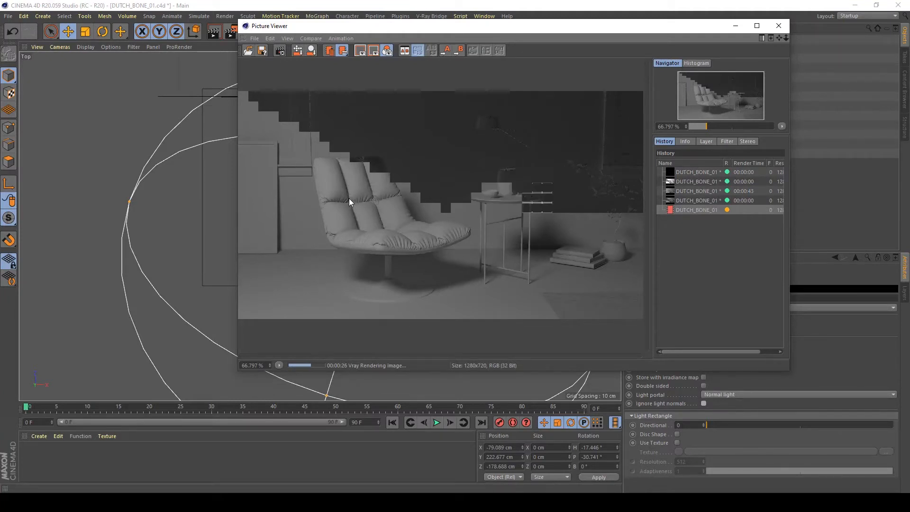
left_click(779, 26)
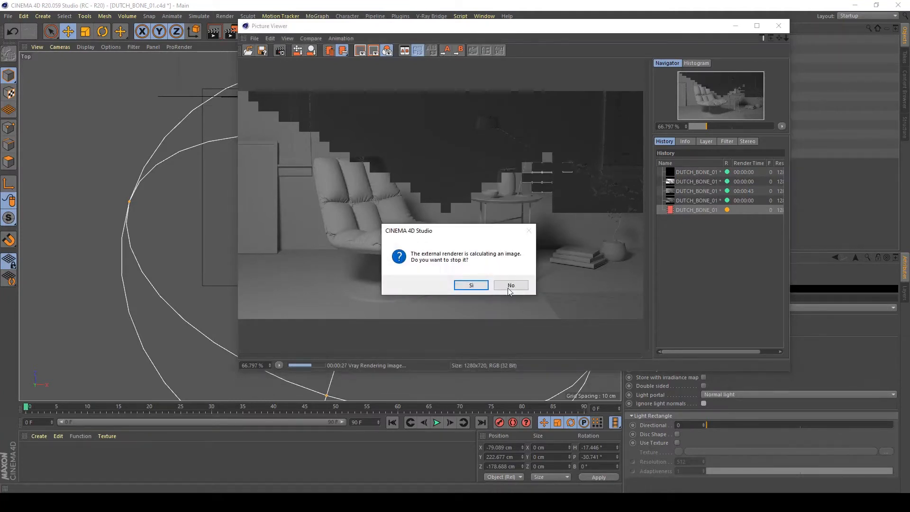
left_click(482, 287)
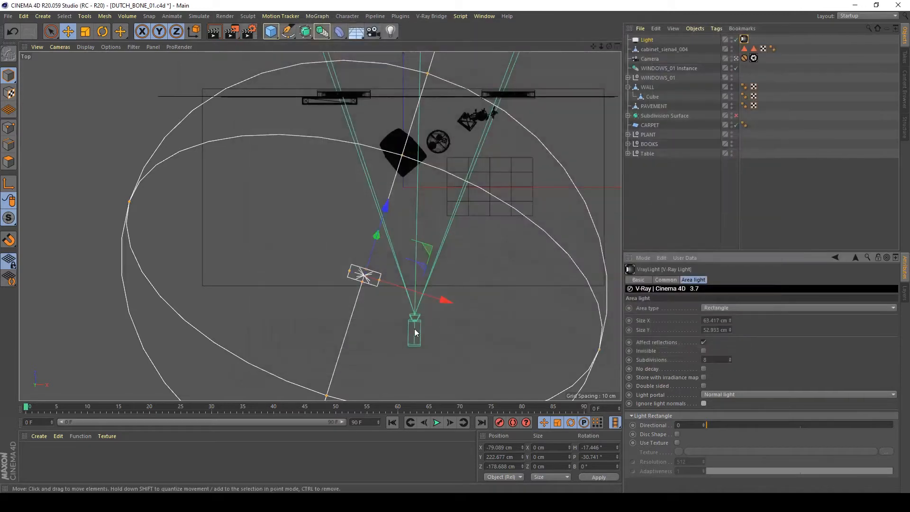
Move the light to about X -143, Y 175, Z -74 cm and rotate it to a heading of about -39°
key("e")
left_click_drag(425, 249, 388, 193)
key("r")
Test-render the light's new position and angle, stop the render and close the Picture Viewer
left_click(229, 34)
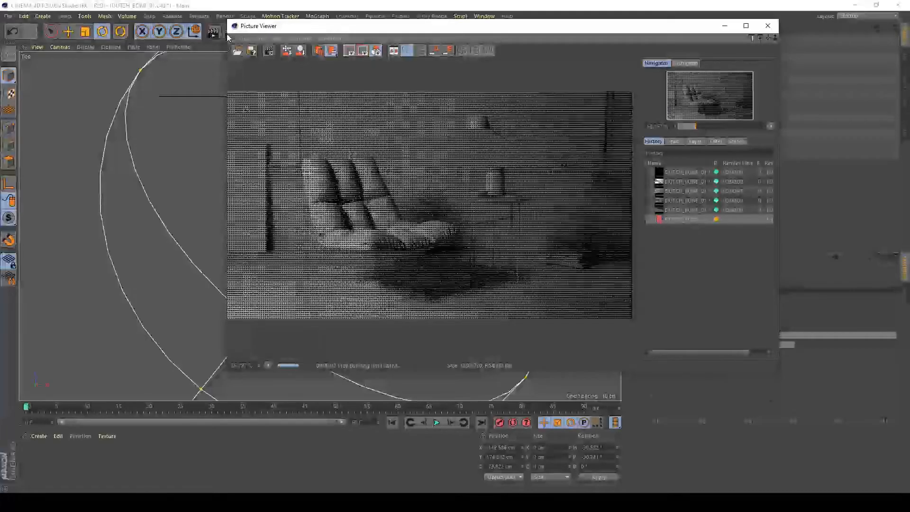
left_click(768, 26)
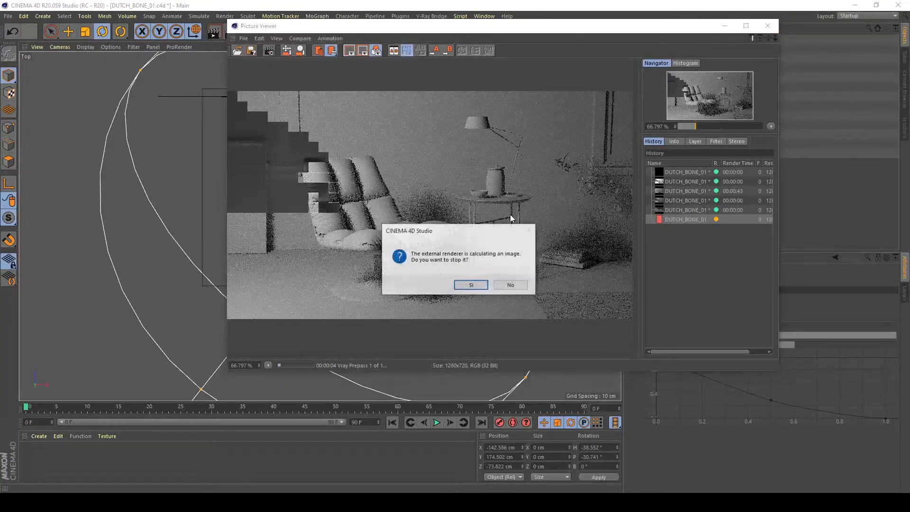
left_click(472, 287)
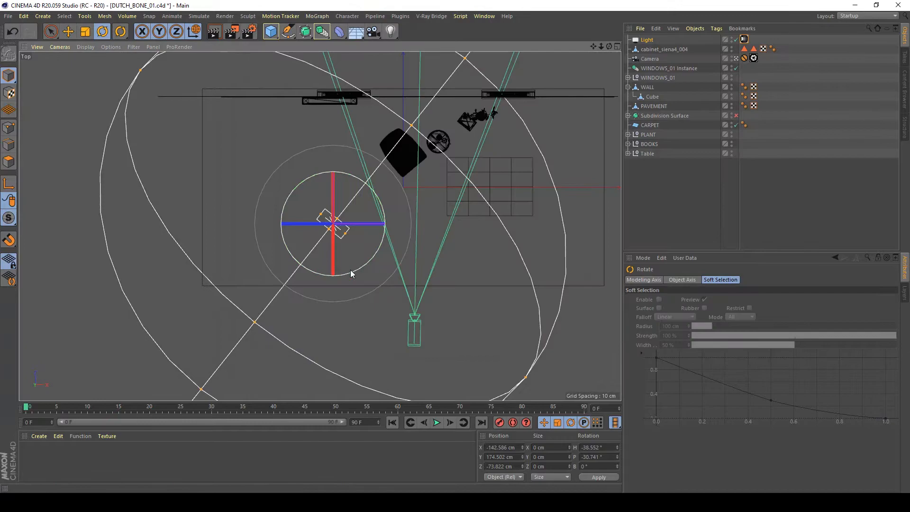
Rotate the light to a heading of about -27°, start a test render, and stop it
left_click_drag(352, 269, 363, 265)
left_click(232, 31)
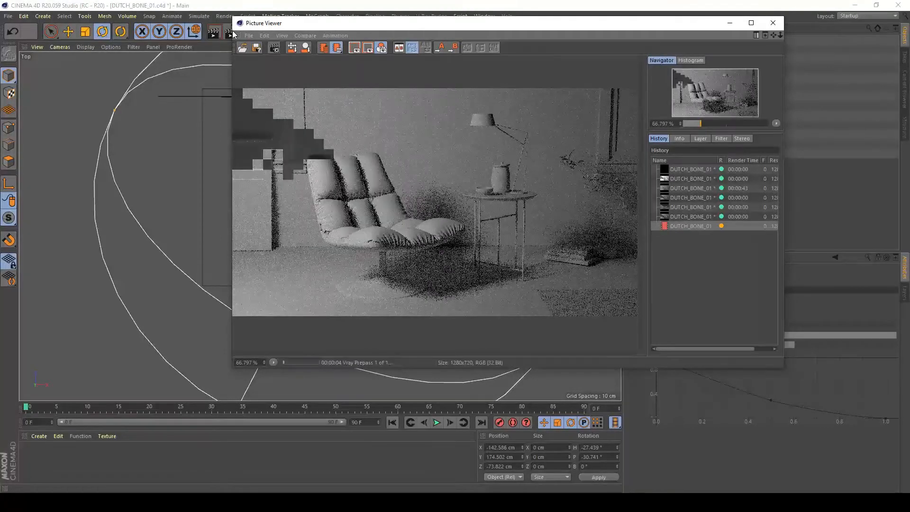
left_click(772, 23)
left_click(476, 283)
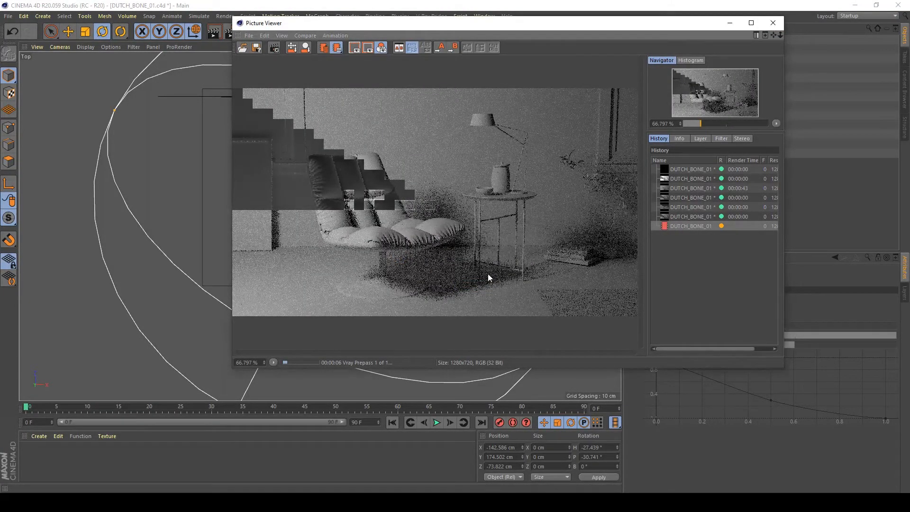
key("e")
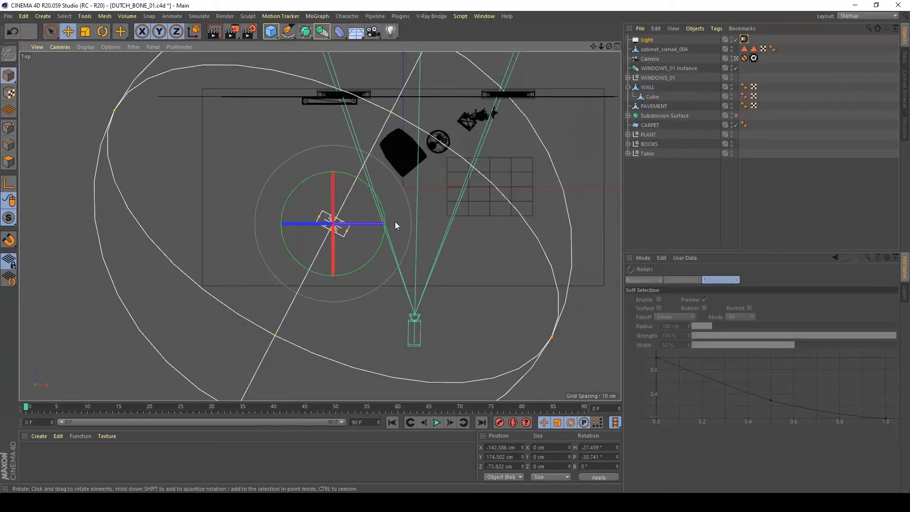
Move the light to about X -119, Y 176, Z -89 cm and start a test render
left_click_drag(394, 221, 413, 221)
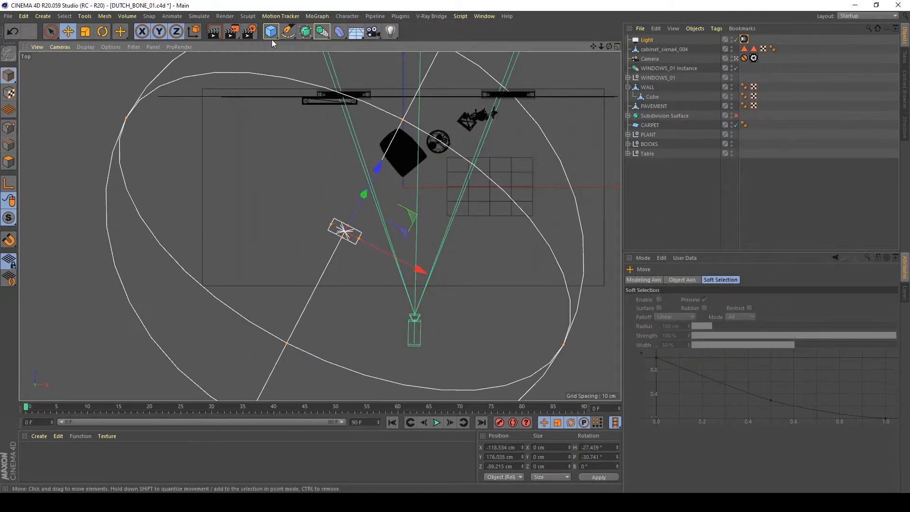
left_click(231, 31)
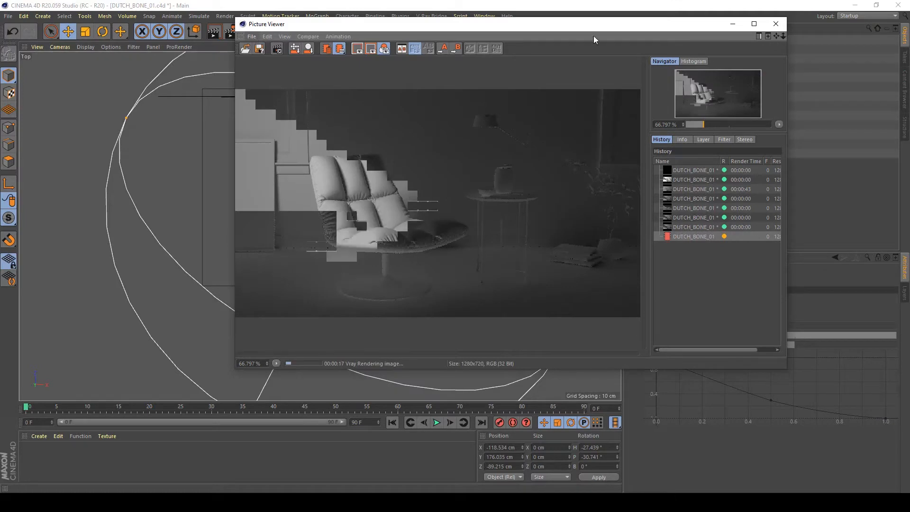
Delete all the earlier renders from the Picture Viewer history, let the current render finish, and close the viewer
left_click(694, 226)
left_click(696, 172, "shift")
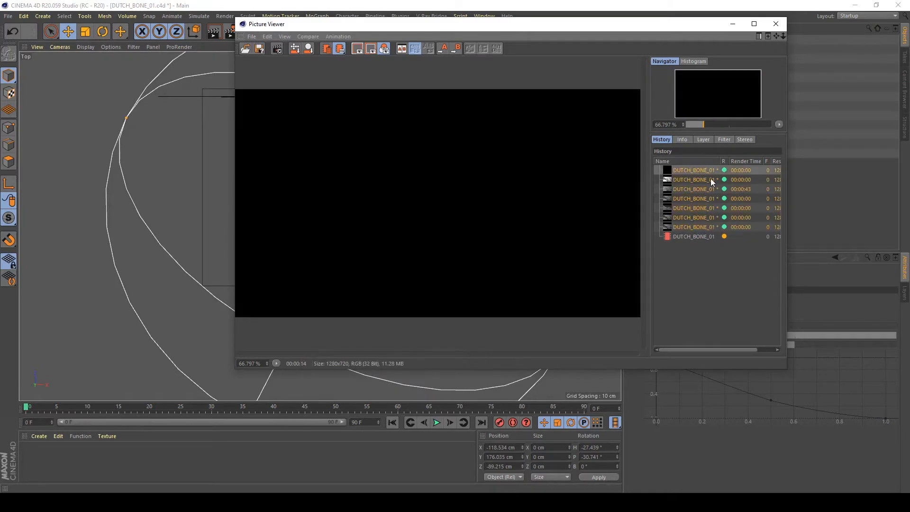
key("Delete")
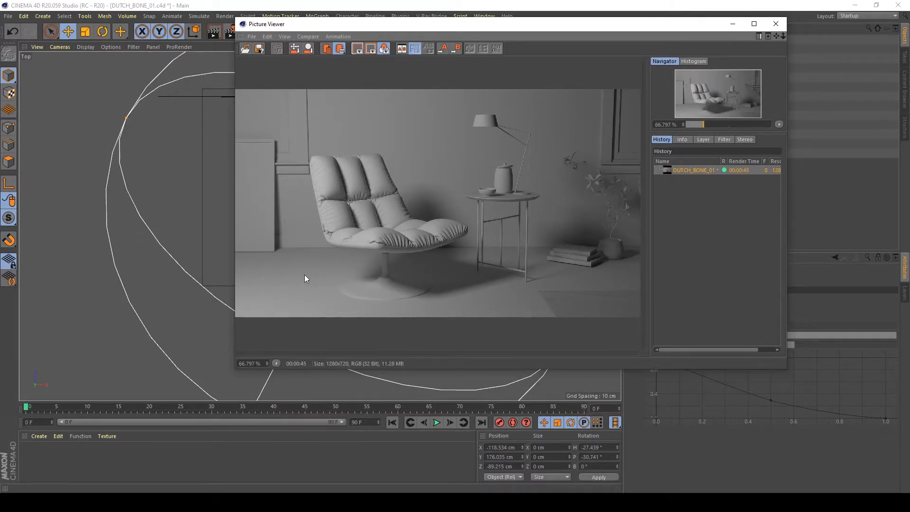
left_click(775, 24)
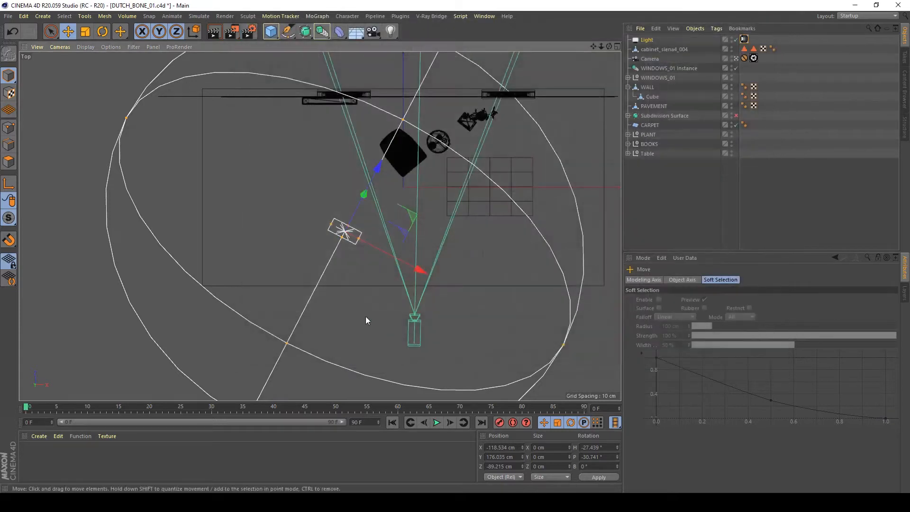
Shift the light along its local X axis to about X -102, Y 176, Z -98 cm and render the scene
left_click_drag(402, 260, 412, 260)
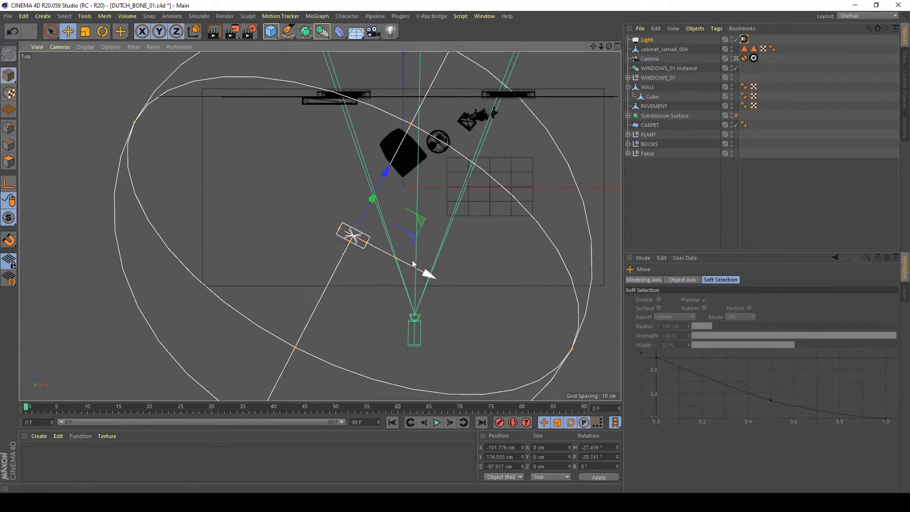
left_click(236, 30)
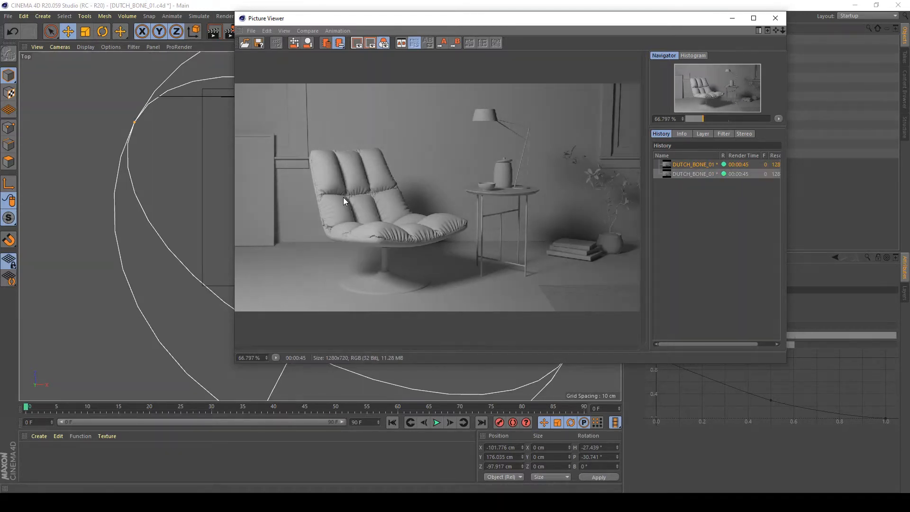
Compare the two finished renders by switching between them in the history, and close the Picture Viewer
key("Down")
key("Up")
key("Down")
key("Up")
key("Down")
key("Up")
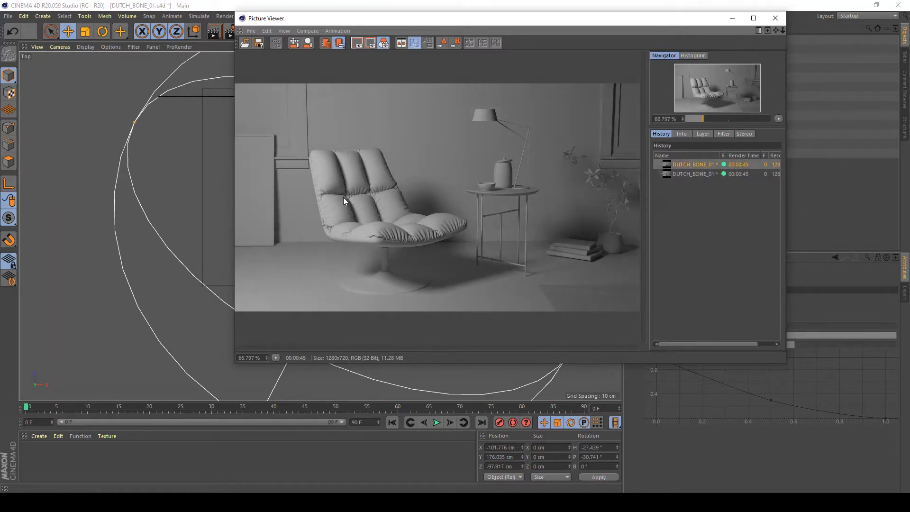
key("Down")
key("Up")
key("Down")
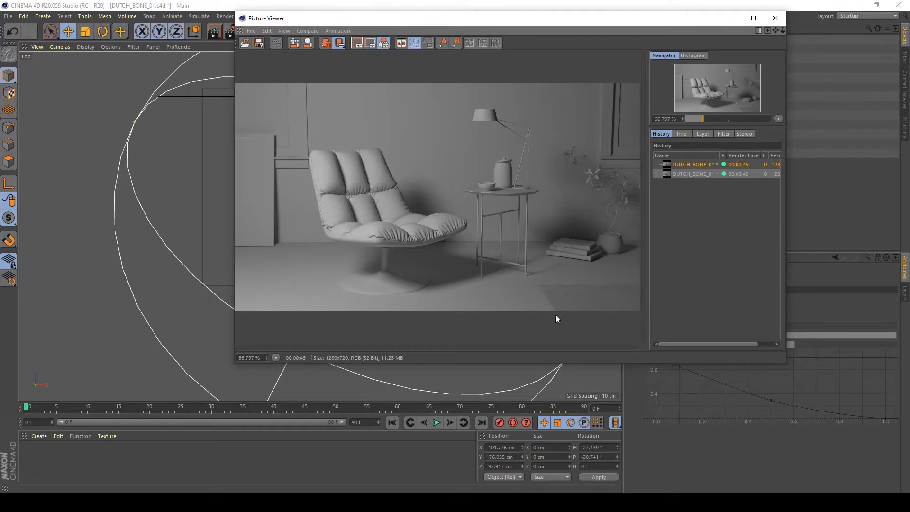
left_click(775, 18)
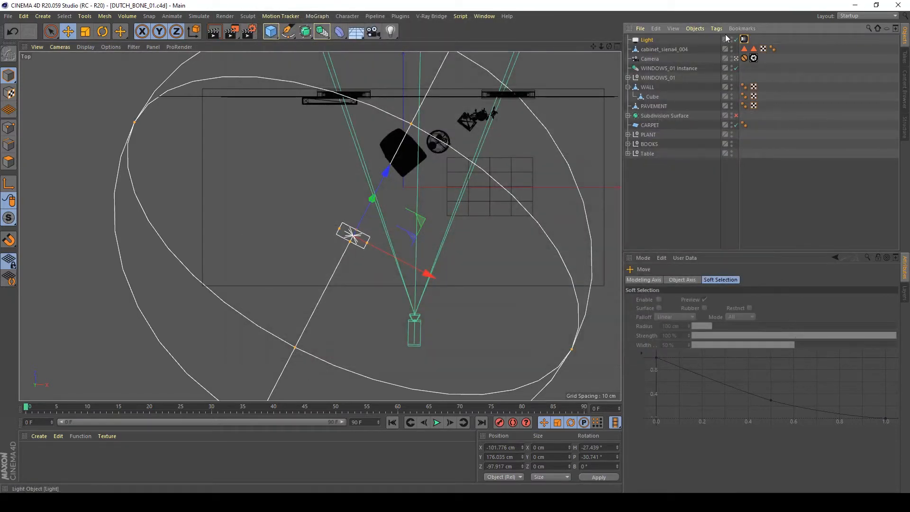
Add a V-Ray Fur tag to the CARPET plane and look through its fur properties
right_click(650, 41)
left_click(784, 120)
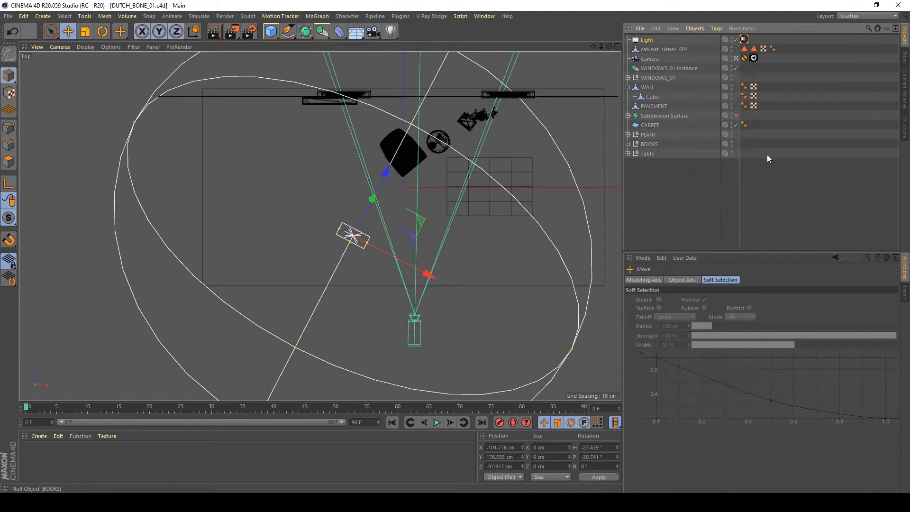
left_click(650, 126)
right_click(649, 126)
mouse_move(665, 122)
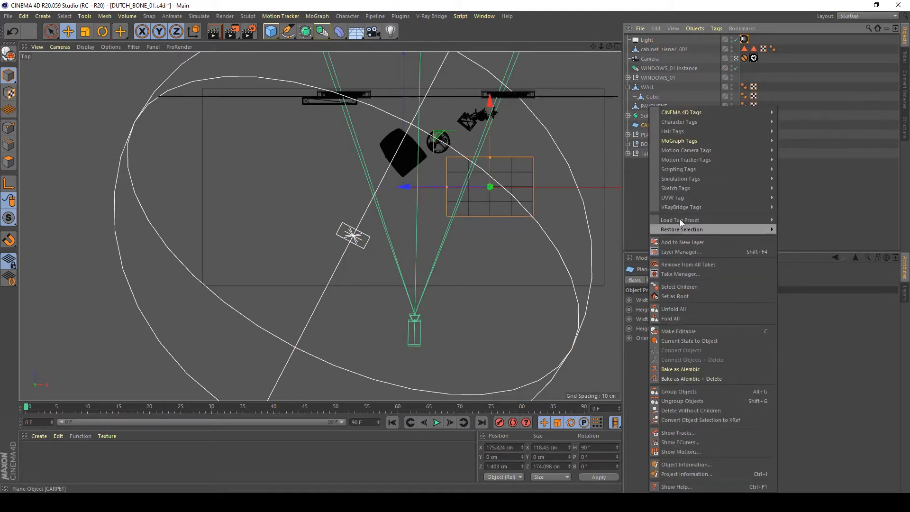
mouse_move(684, 207)
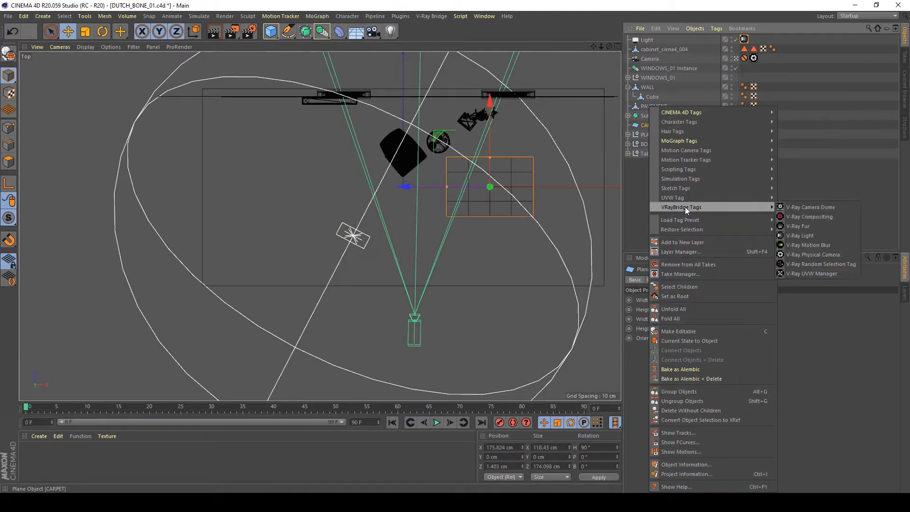
left_click(804, 226)
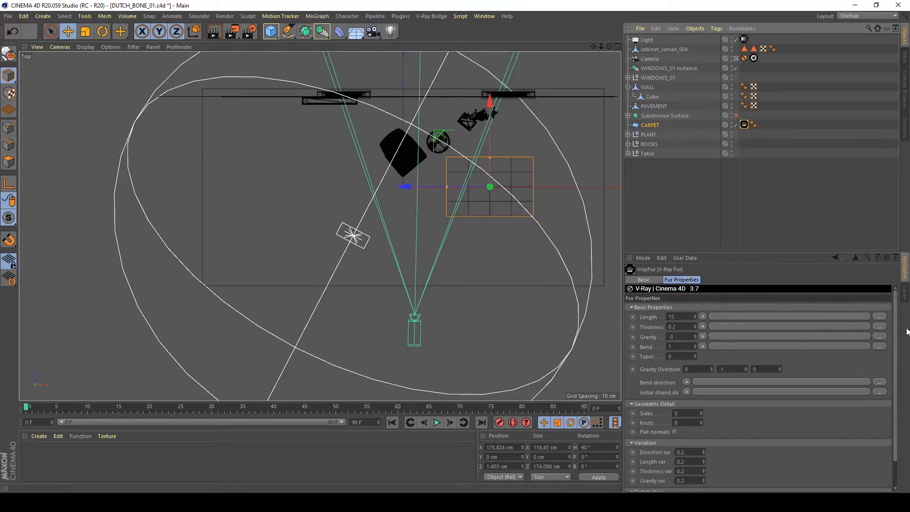
scroll(898, 332, "down", 3)
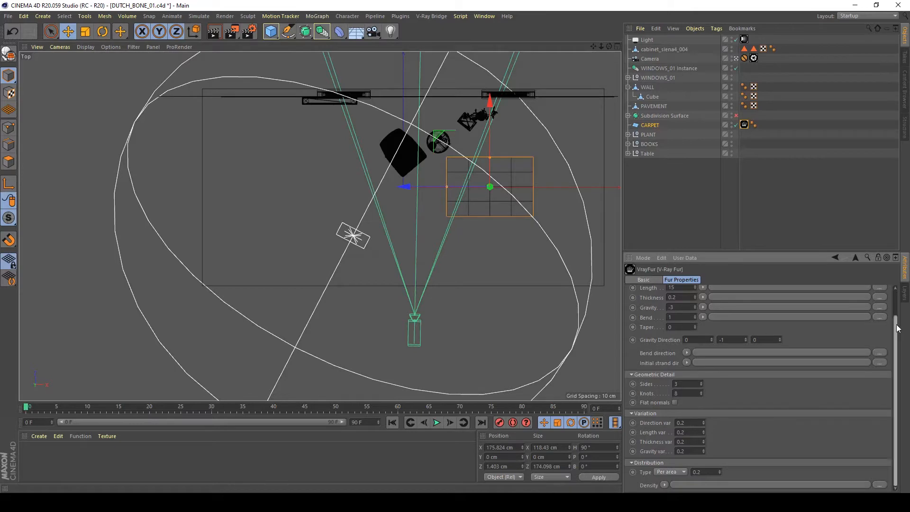
scroll(897, 303, "up", 1)
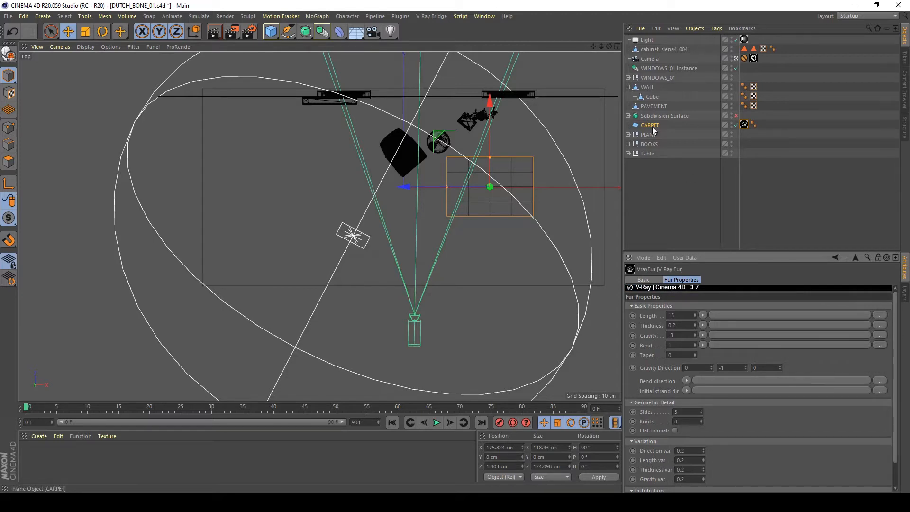
Duplicate the CARPET plane and delete the V-Ray Fur tag from the copy
left_click_drag(653, 130, 656, 145, "ctrl")
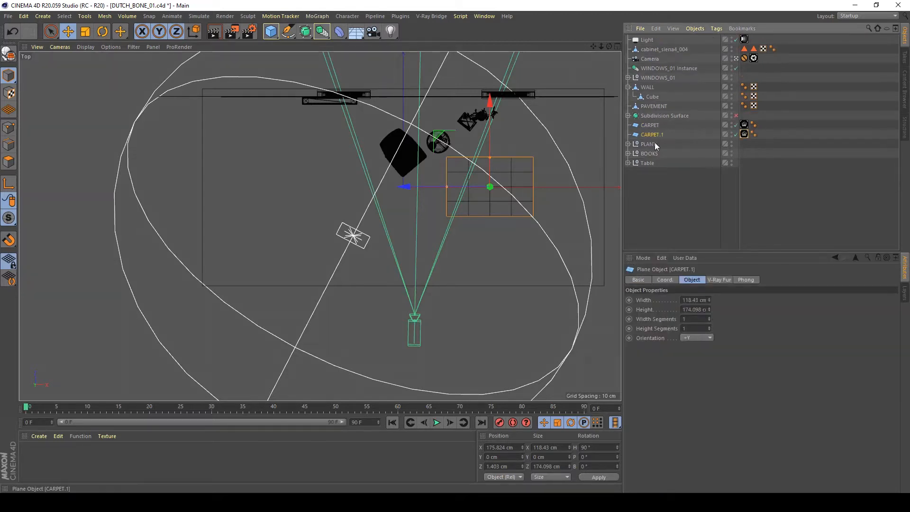
left_click(744, 134)
key("Delete")
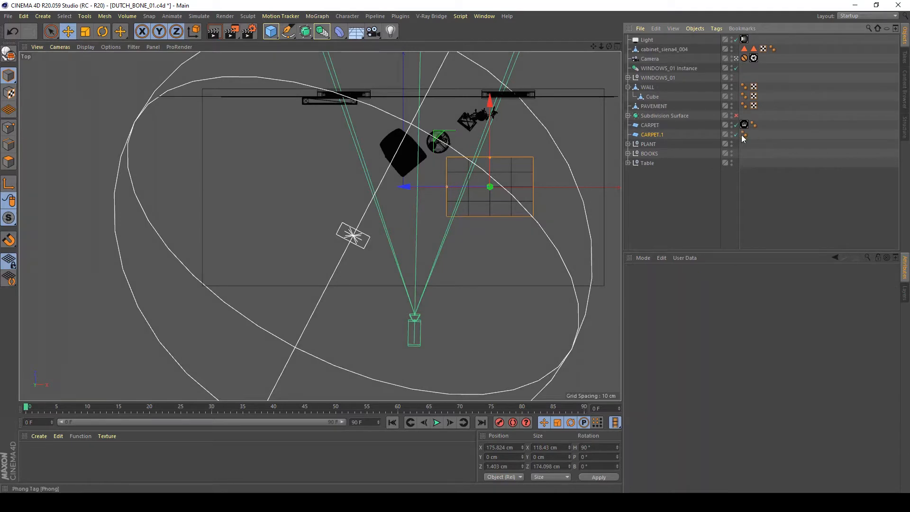
Raise the original CARPET plane to about Y 0.019 cm in the front view and return to the full perspective view
key("F5")
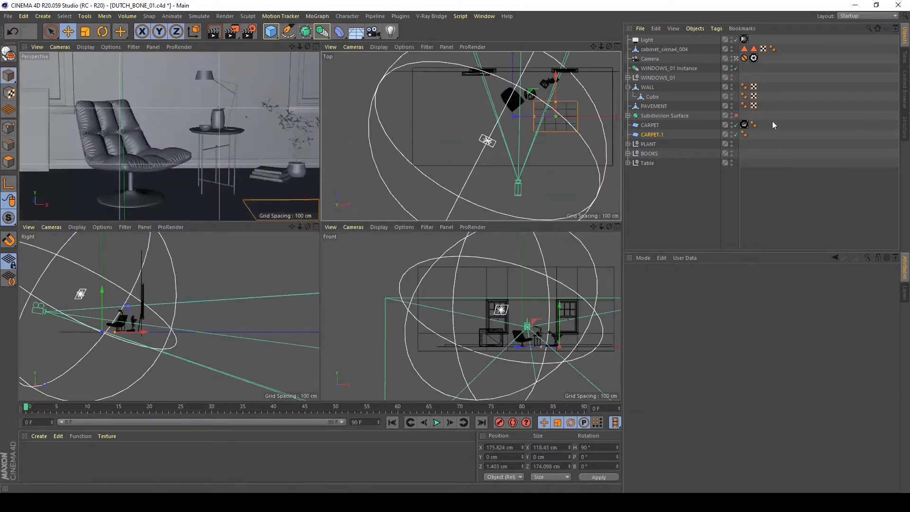
left_click(649, 125)
scroll(552, 356, "up", 12)
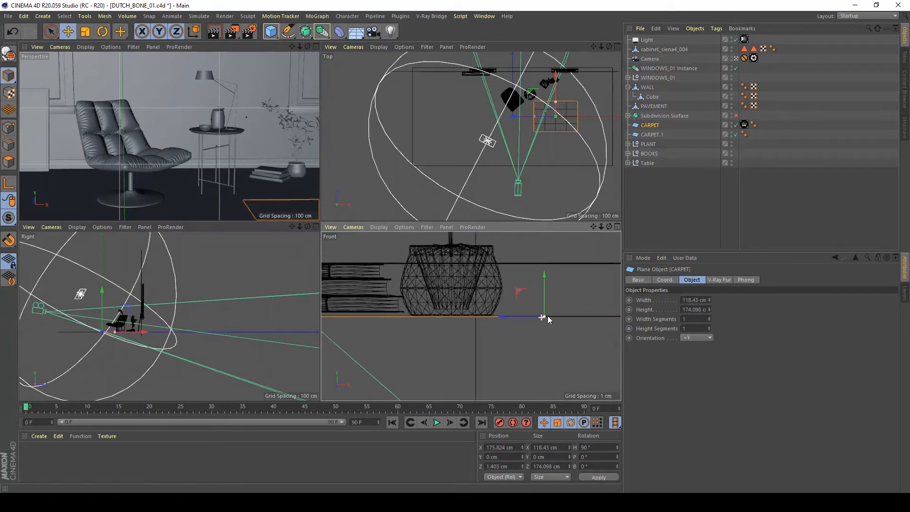
scroll(546, 315, "up", 3)
scroll(597, 313, "up", 3)
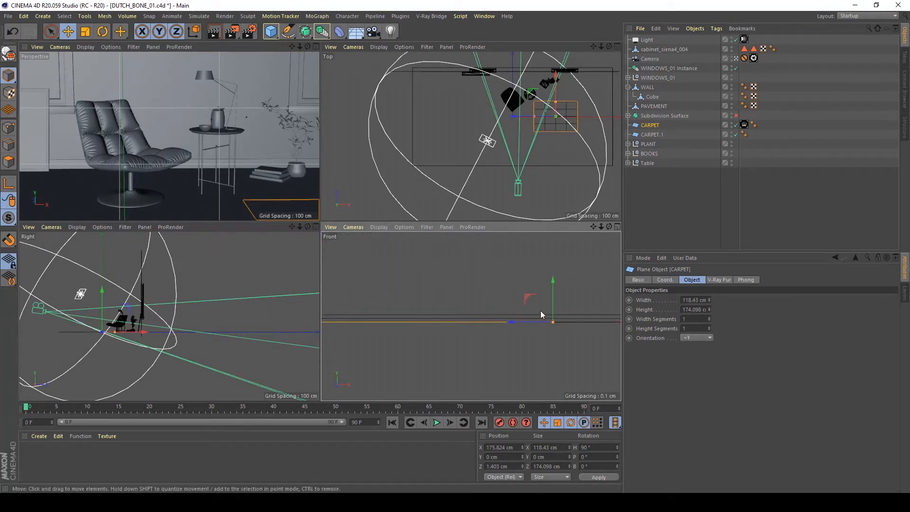
left_click_drag(553, 309, 556, 308)
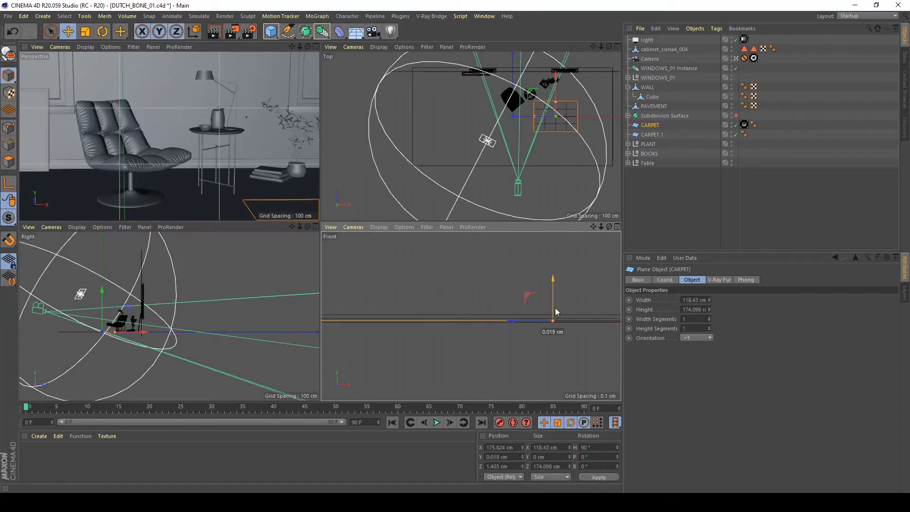
middle_click(526, 328)
middle_click(187, 164)
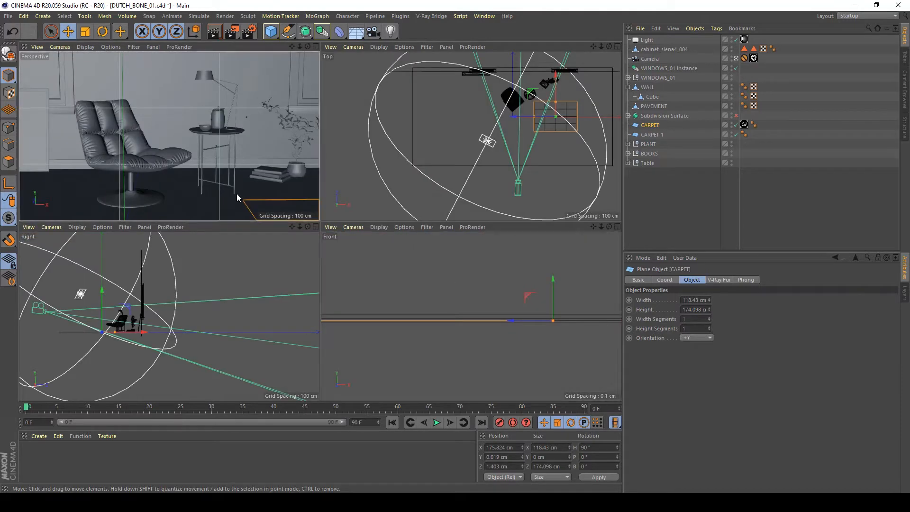
middle_click(237, 193)
left_click(727, 185)
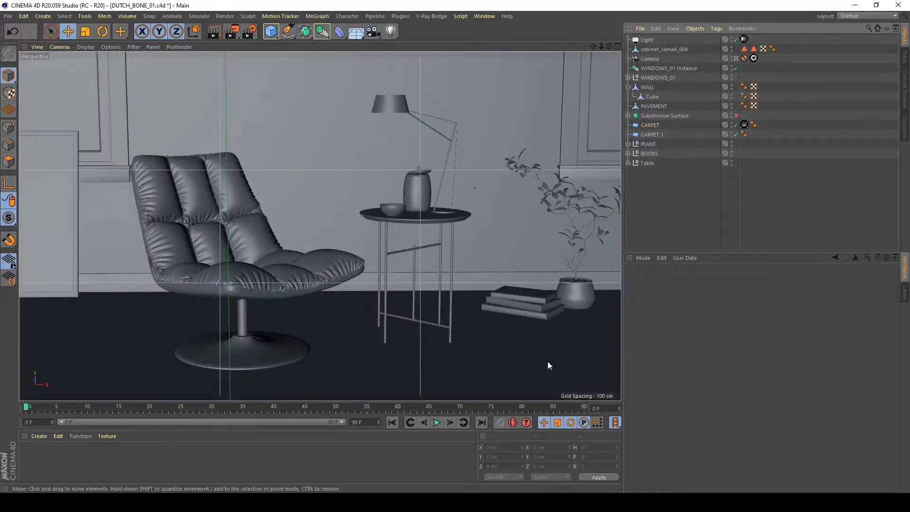
Leave the scene camera's view, make the CARPET.1 plane editable, and switch to polygon mode
left_click(658, 134)
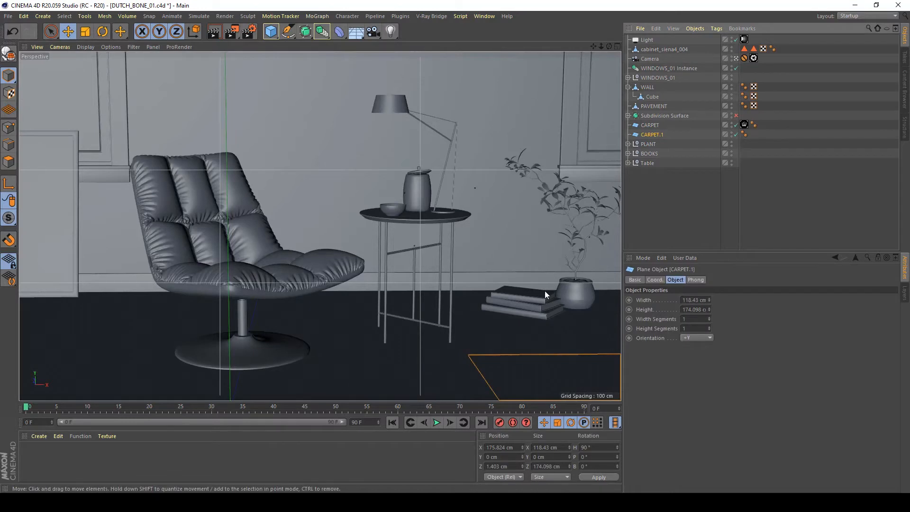
left_click(340, 31)
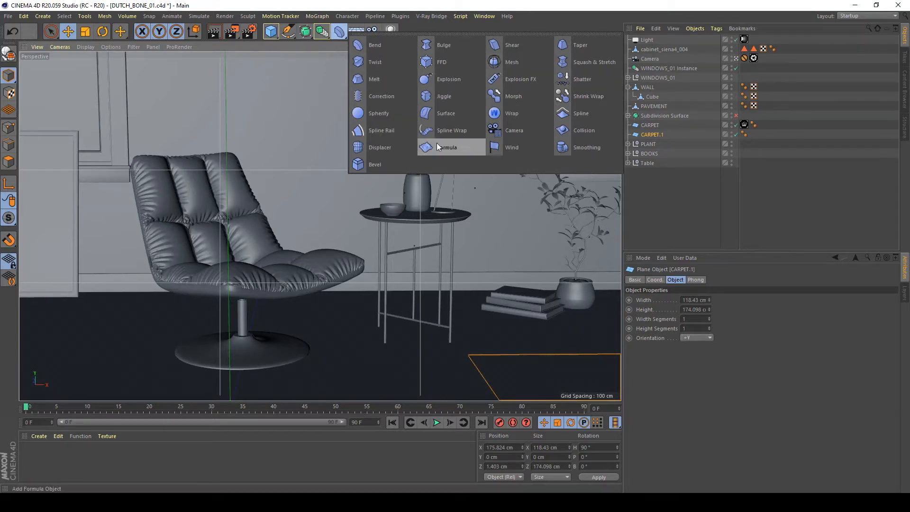
left_click(776, 217)
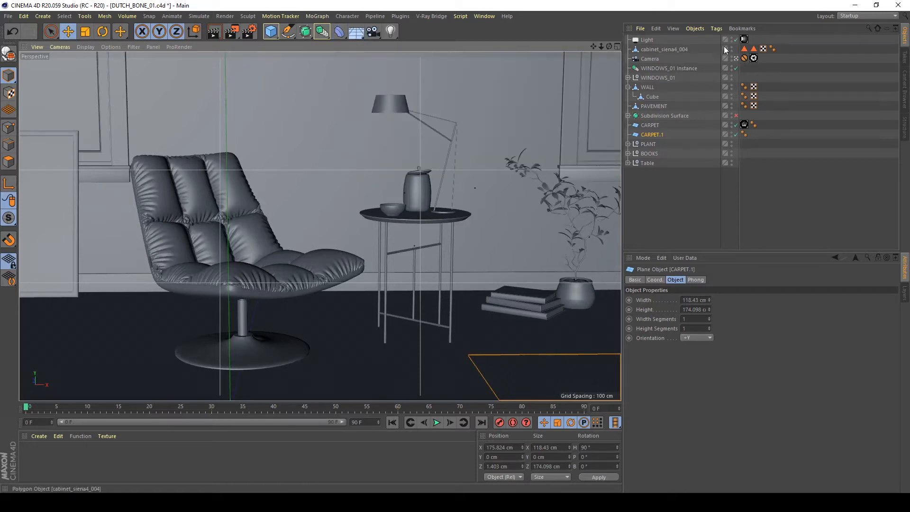
left_click(737, 59)
middle_click_drag(492, 283, 380, 121, "alt")
middle_click_drag(382, 179, 270, 233, "alt")
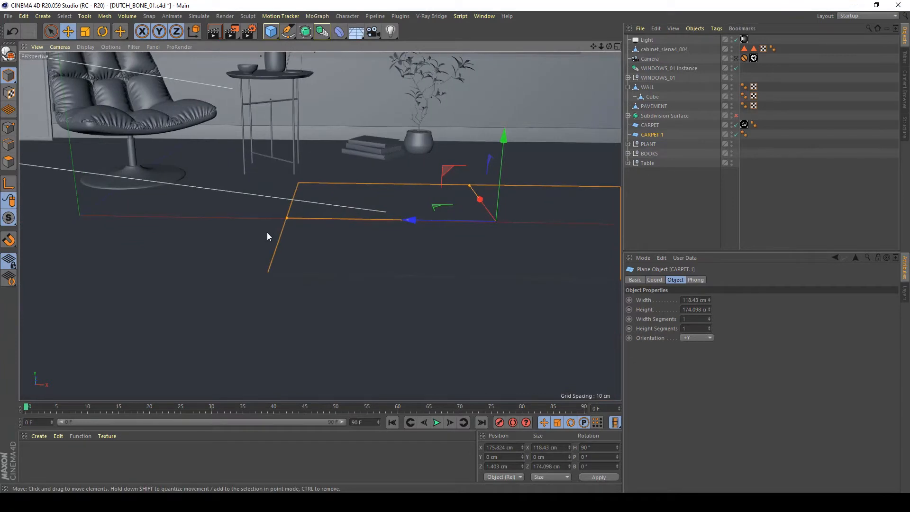
key("c")
left_click_drag(272, 251, 337, 247, "alt")
left_click(9, 162)
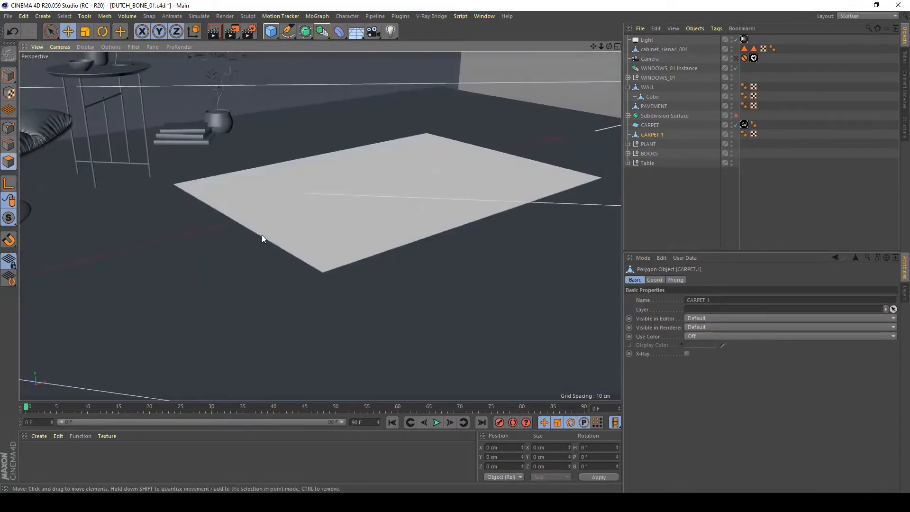
Extrude the CARPET.1 polygon by about 0.13 cm with Create Caps enabled
left_click(263, 234)
right_click_drag(265, 264, 371, 263, "alt")
middle_click_drag(370, 262, 358, 275, "alt")
key("d")
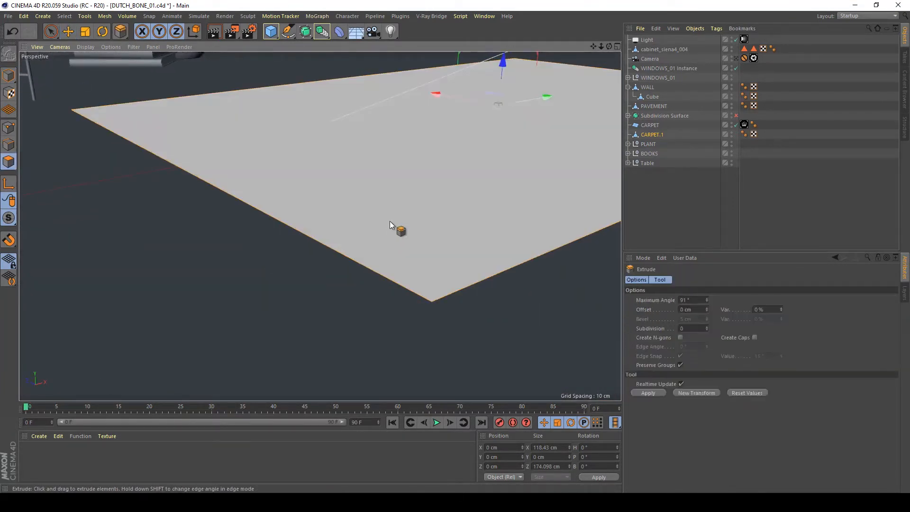
left_click_drag(441, 314, 446, 315)
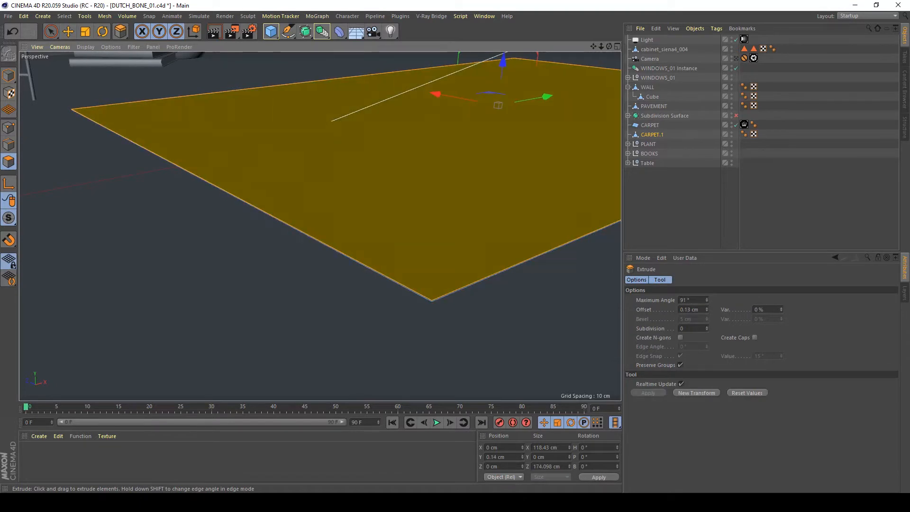
scroll(560, 340, "up", 4)
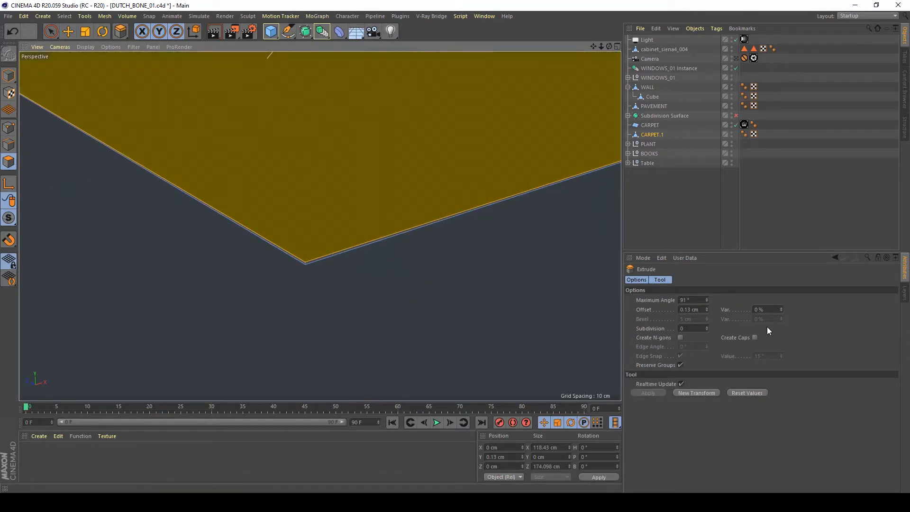
left_click(755, 337)
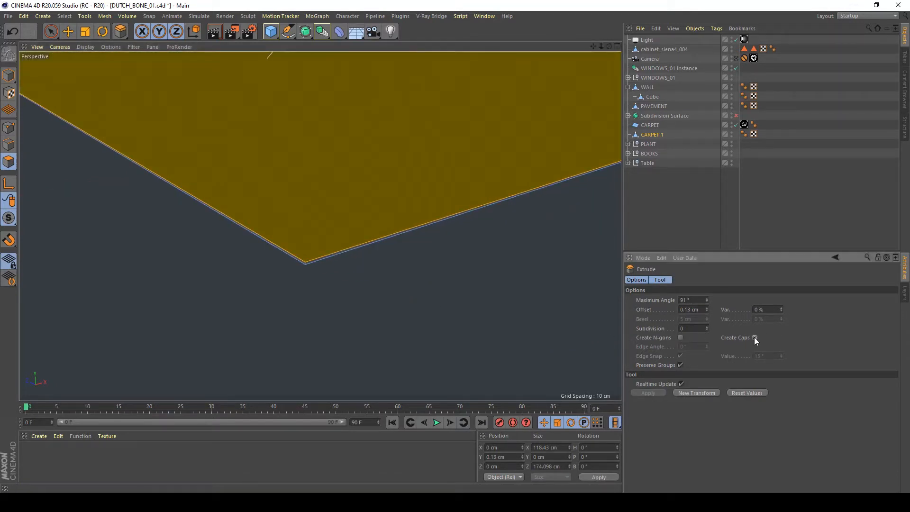
Leave the Extrude tool, select all polygons of CARPET.1, and switch the selection to the original CARPET plane
key("e")
left_click(441, 305)
key("ctrl+a")
left_click(351, 155)
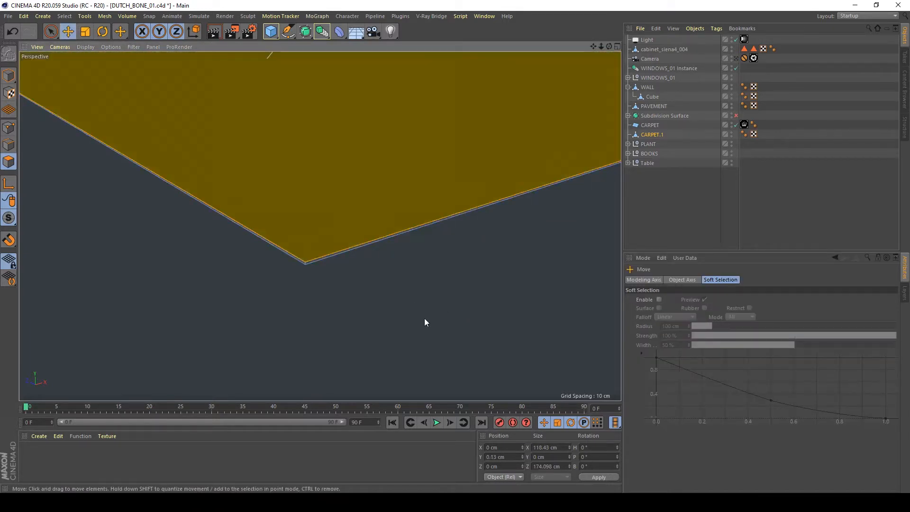
left_click(425, 318)
key("ctrl+a")
left_click(726, 188)
left_click(650, 125)
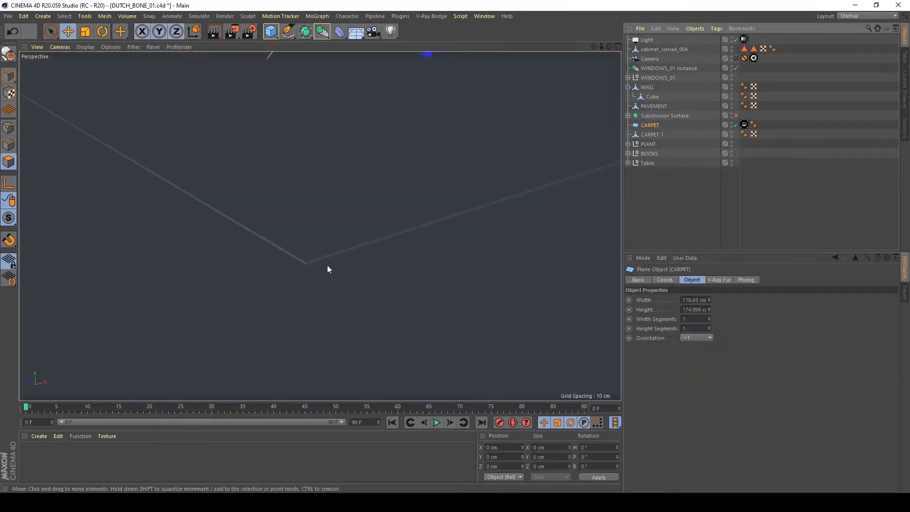
Switch to Model mode with the CARPET plane selected, keeping the four-view layout for adjusting its height
key("F4")
scroll(502, 226, "up", 5)
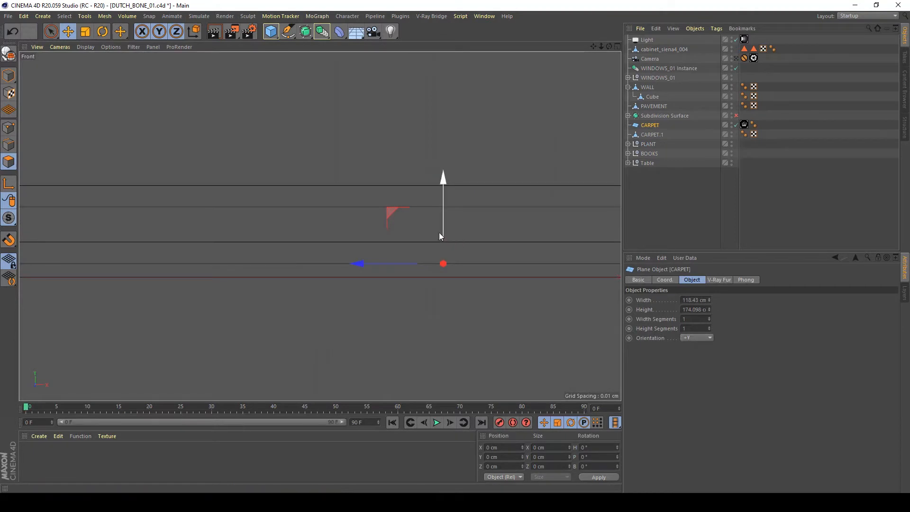
key("F5")
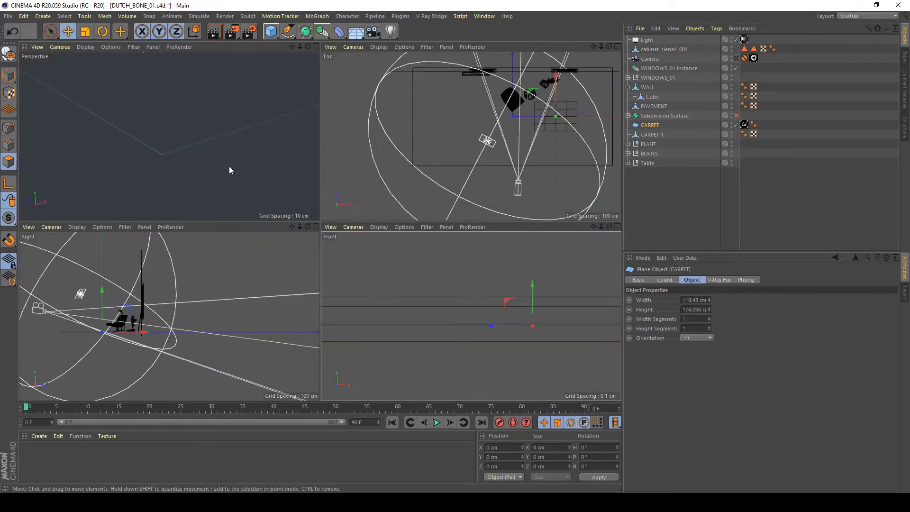
left_click(4, 76)
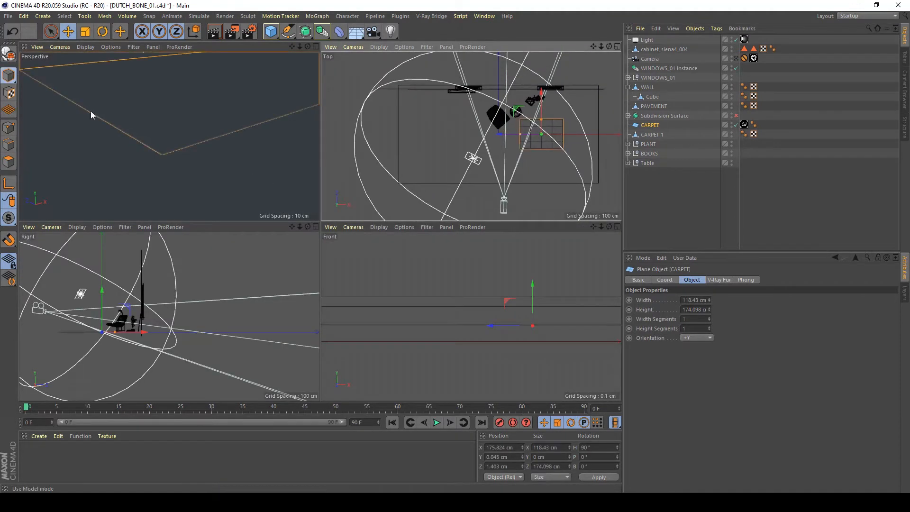
middle_click_drag(168, 136, 206, 189, "alt")
right_click_drag(207, 183, 183, 175, "alt")
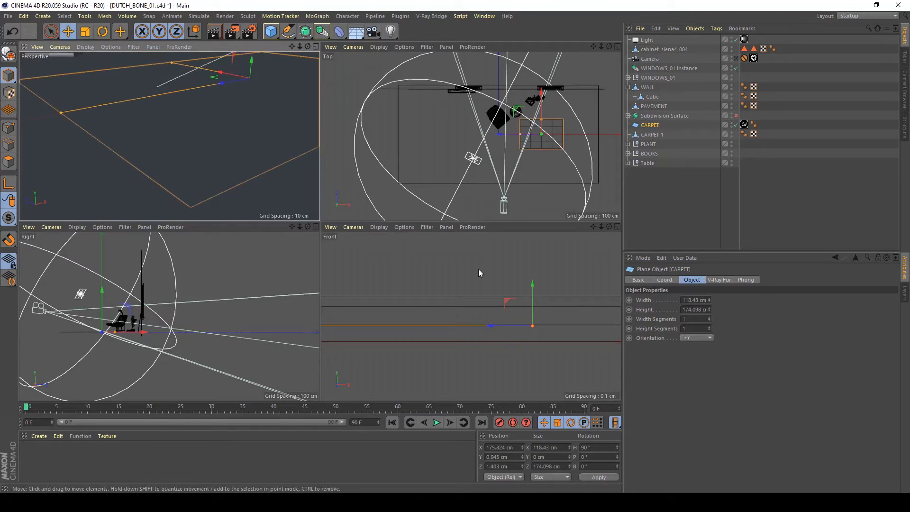
Raise the CARPET plane in the front view to Y 0.13 cm, level with CARPET.1's top, and return to the full perspective view
mouse_move(531, 295)
left_mouse_down()
mouse_move(530, 309)
mouse_move(545, 266)
mouse_move(544, 292)
left_mouse_up()
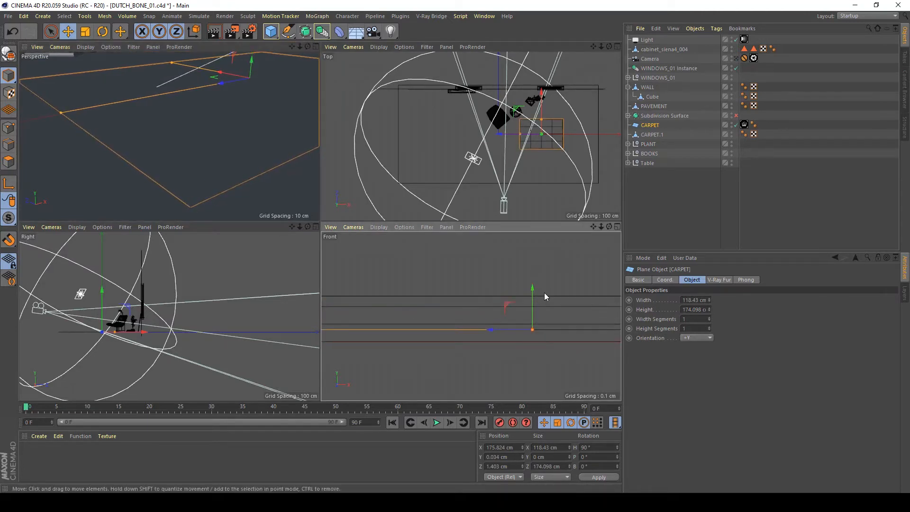
left_click(653, 135)
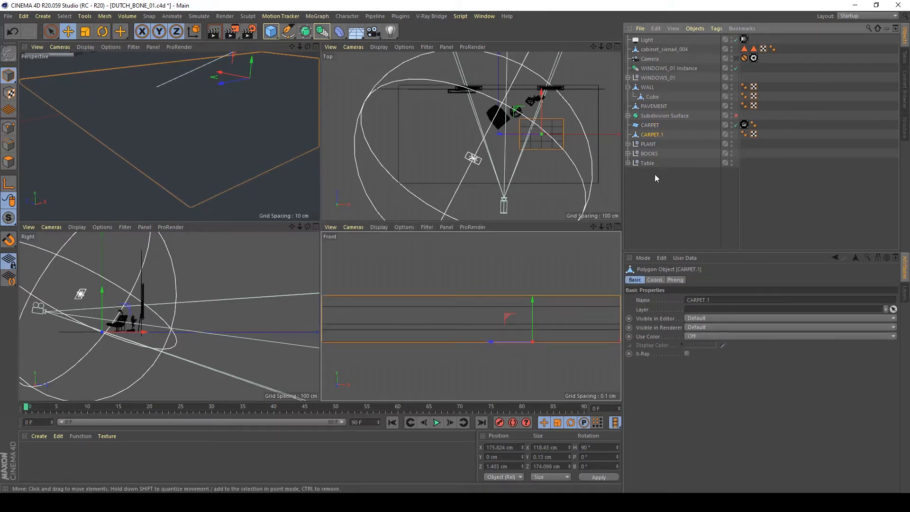
left_click(650, 126)
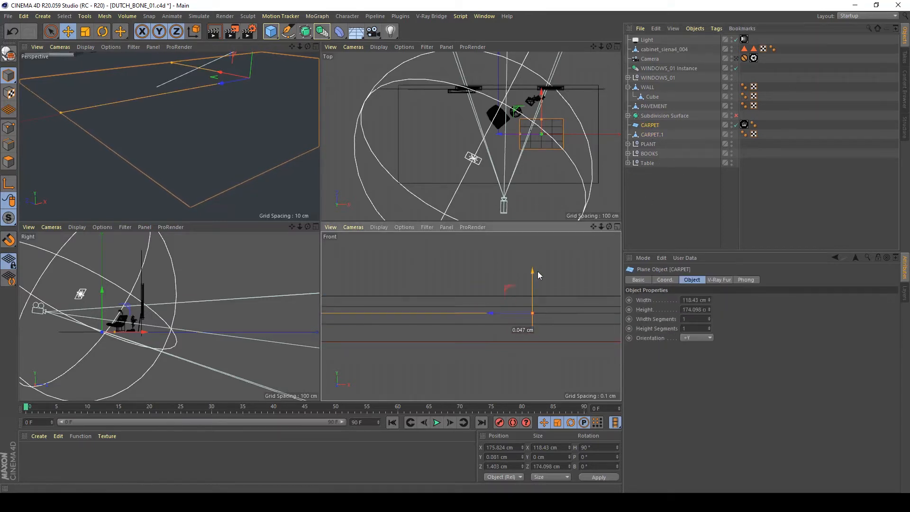
left_click_drag(537, 271, 567, 265)
left_click(649, 135)
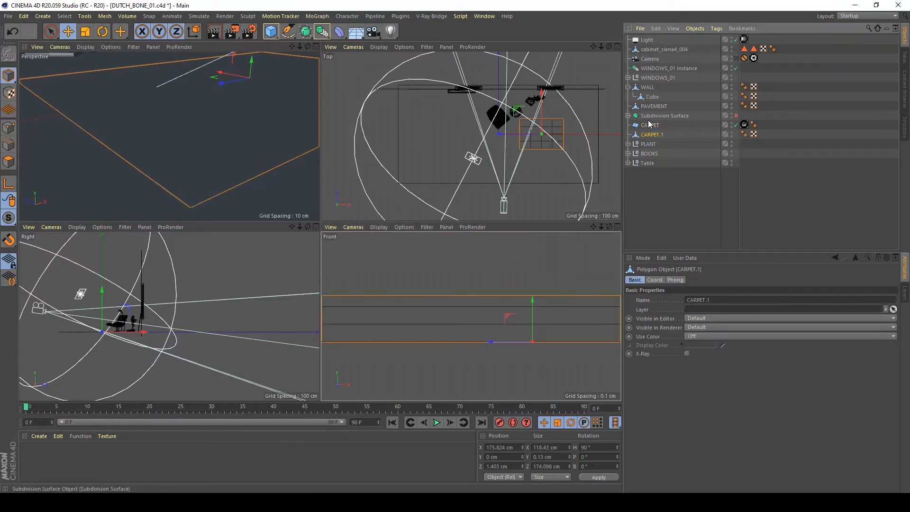
left_click(651, 116)
middle_click(239, 180)
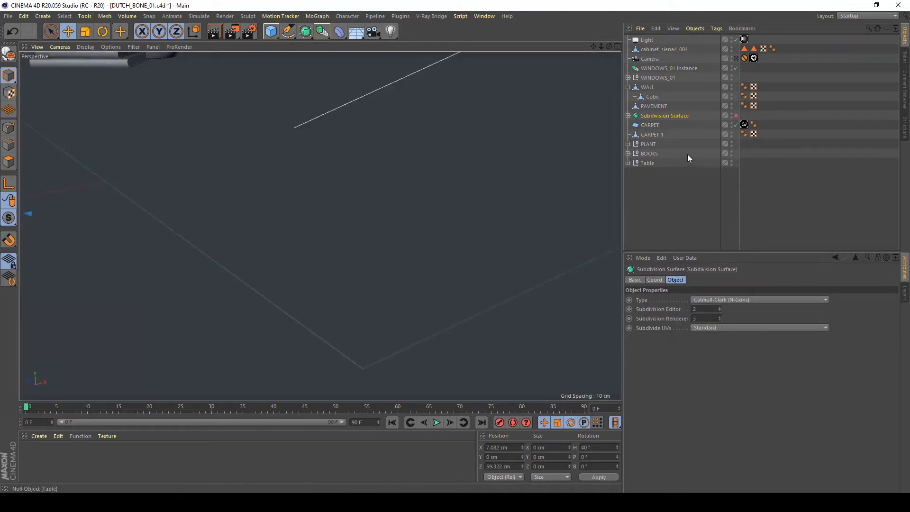
Open the CARPET plane's V-Ray Fur tag and set its Per area distribution to 0.5
left_click(650, 125)
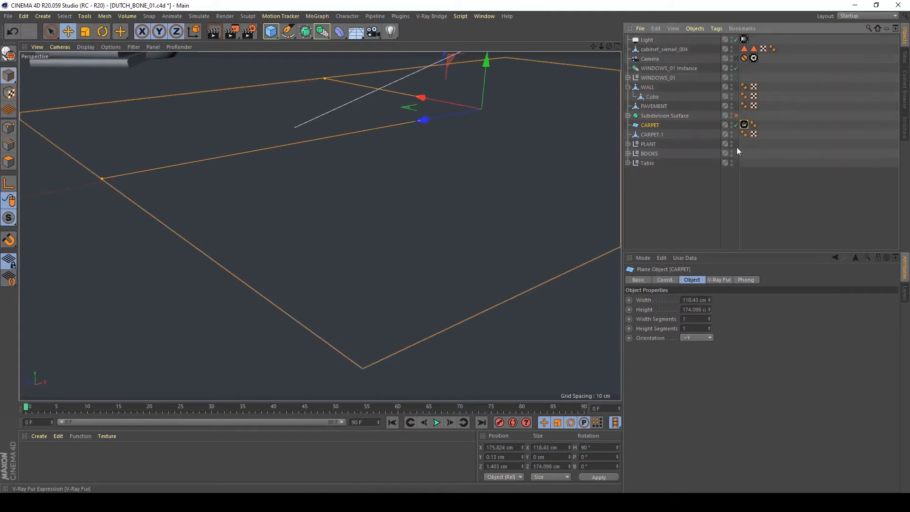
left_click(745, 124)
left_click(686, 318)
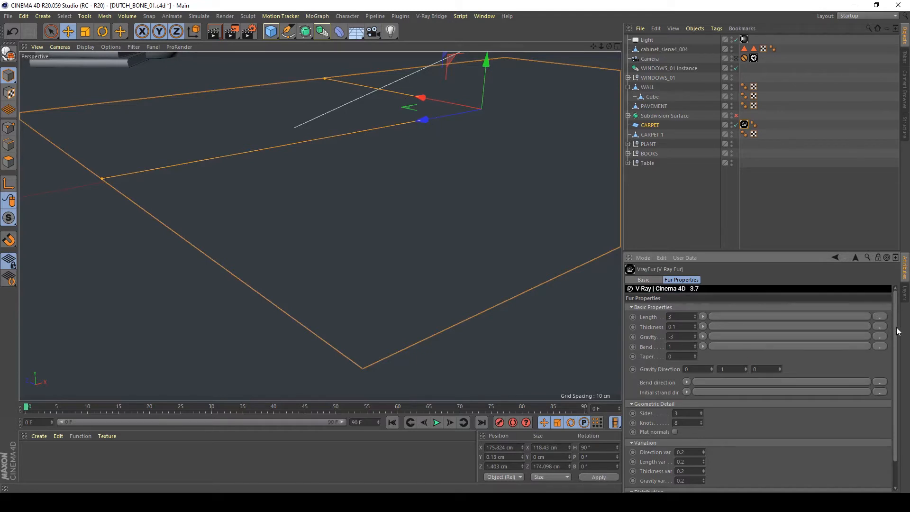
left_click_drag(897, 333, 900, 341)
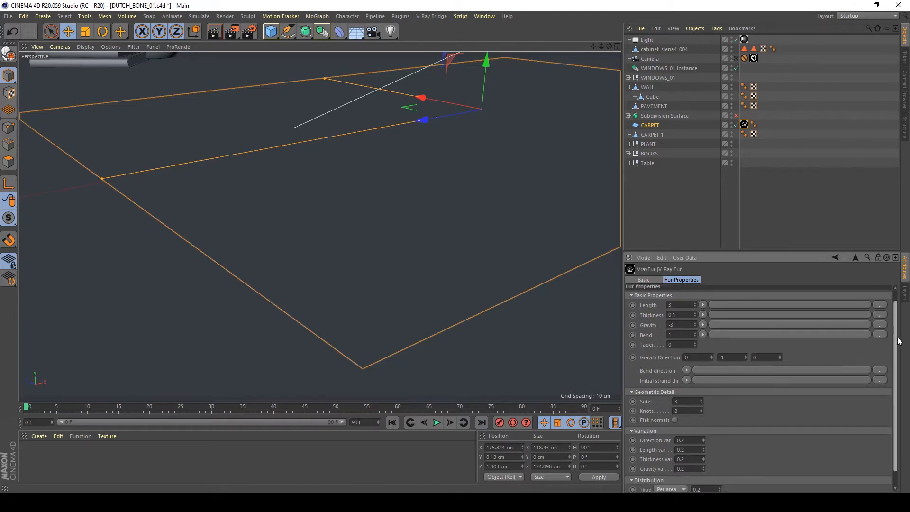
scroll(899, 344, "down", 1)
scroll(903, 359, "down", 1)
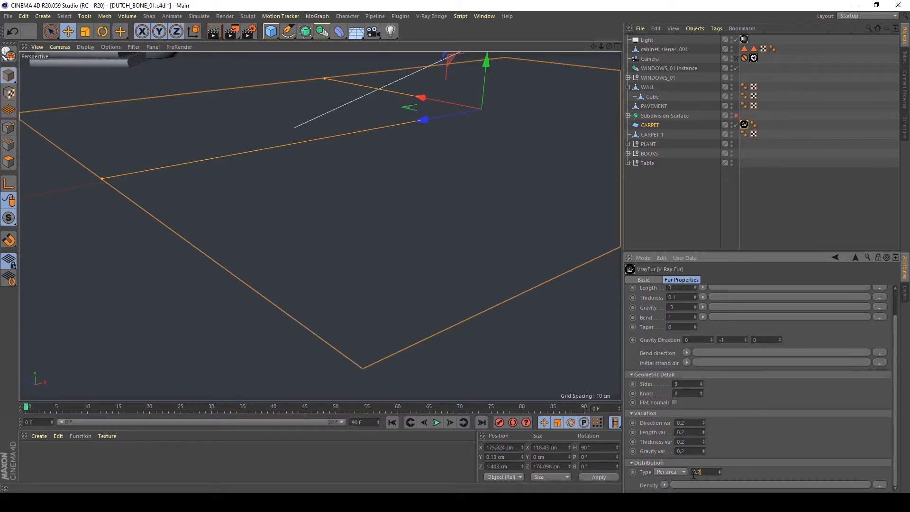
left_click(679, 473)
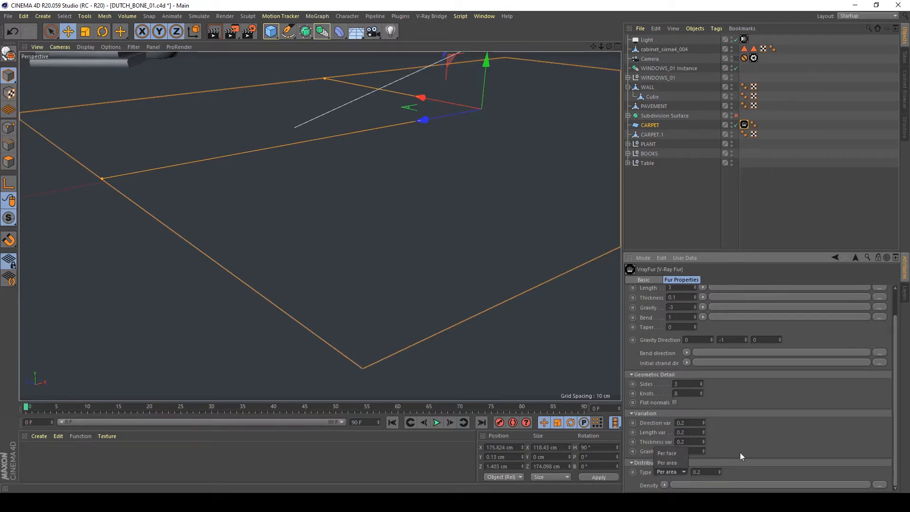
left_click(740, 453)
left_click(711, 471)
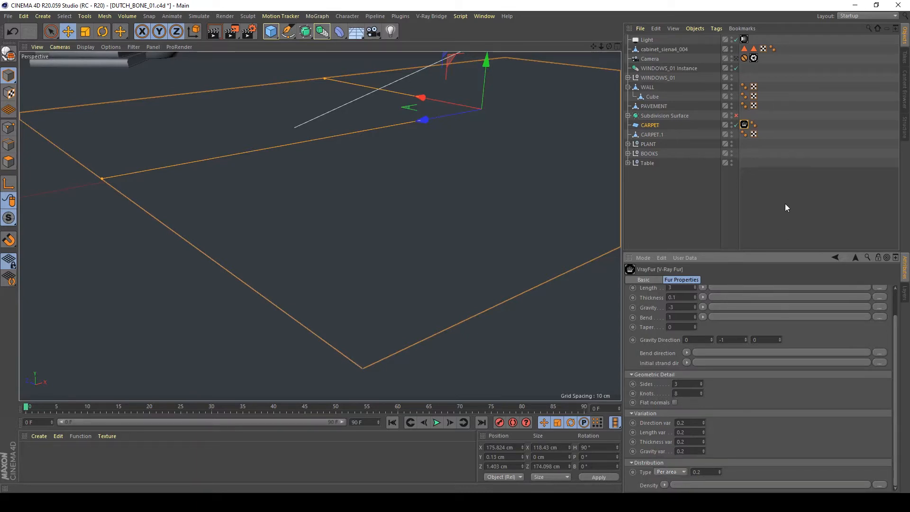
left_click(711, 471)
key("BackSpace")
Look through the scene camera and test-render a region covering the carpet's corner and the table legs
left_click(735, 59)
left_click(736, 59)
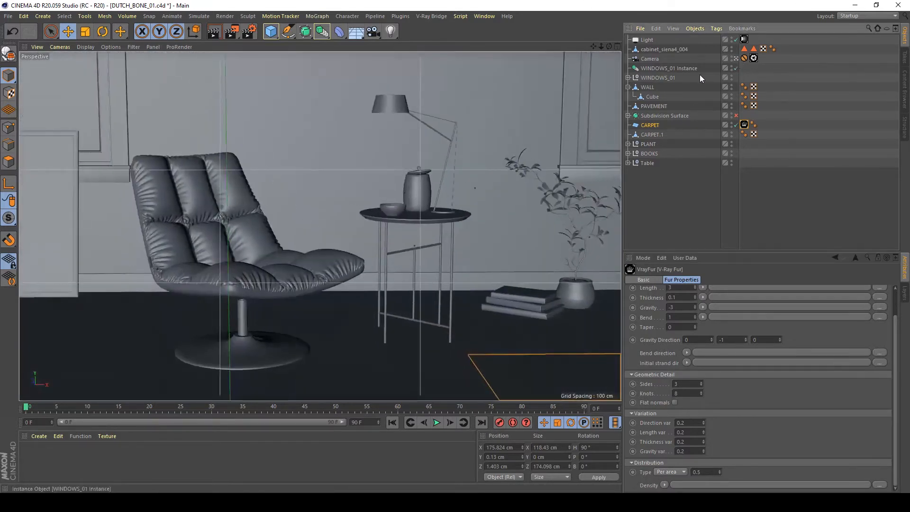
left_click(226, 16)
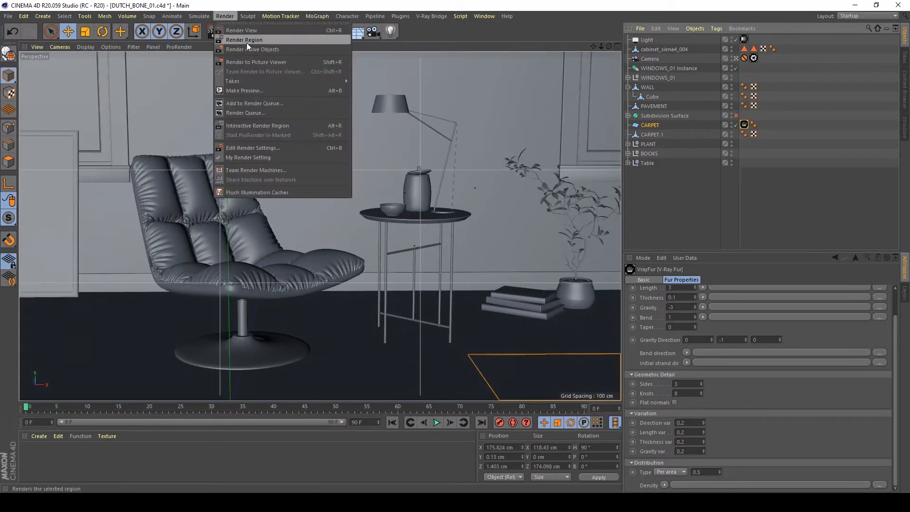
left_click_drag(566, 307, 387, 396)
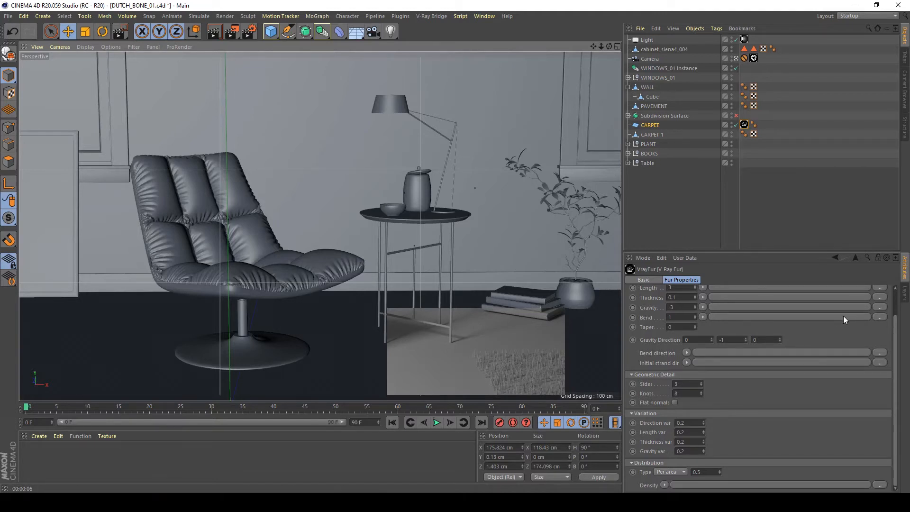
Set the V-Ray Fur length to 1 and its Per area distribution to 1.5
scroll(759, 332, "up", 2)
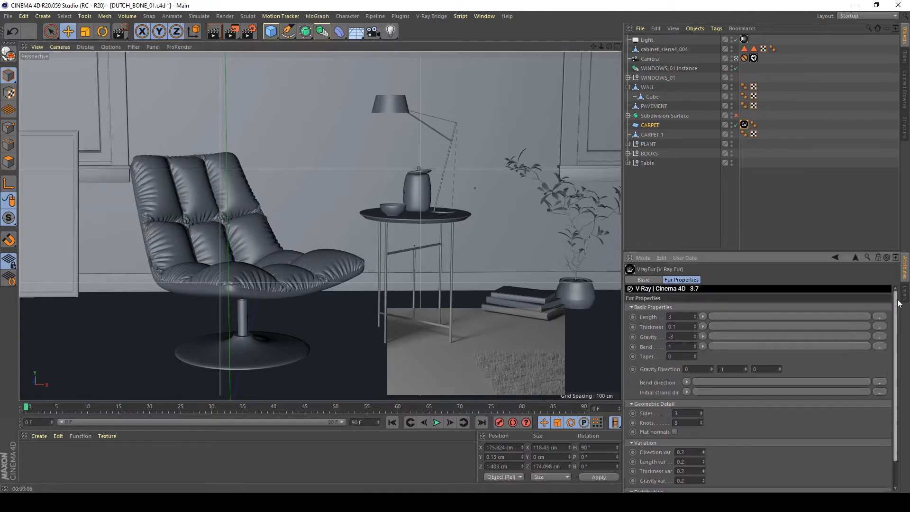
type("1")
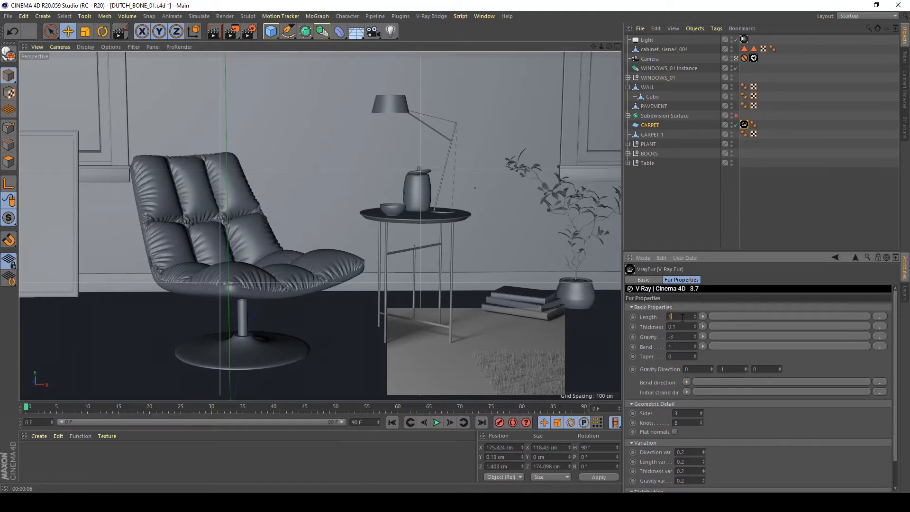
key("Return")
scroll(889, 396, "down", 2)
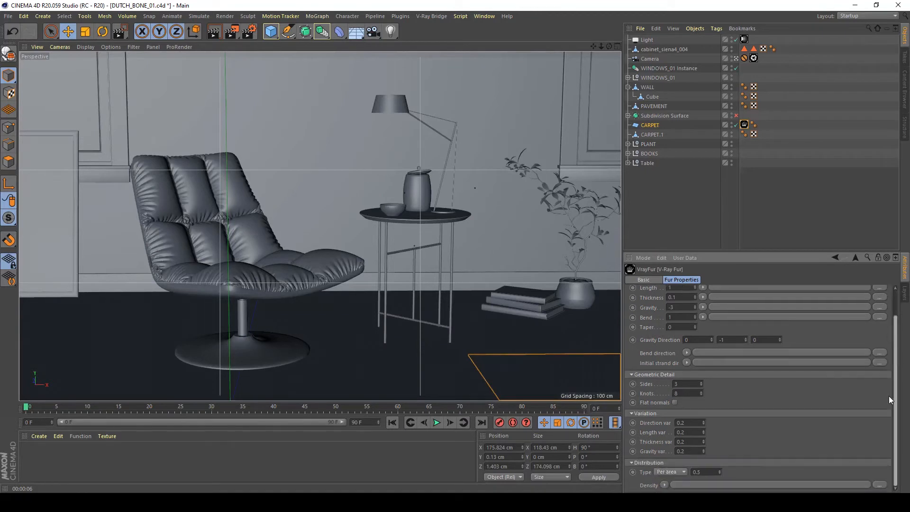
double_click(711, 473)
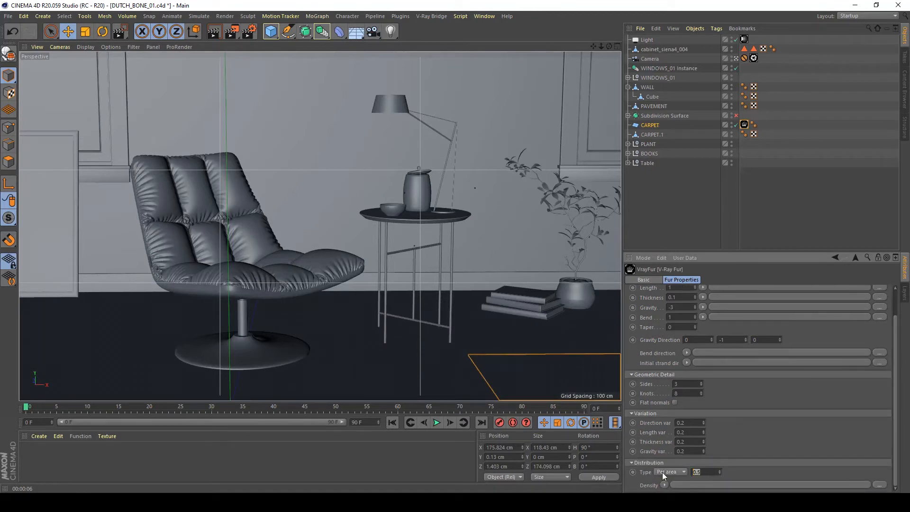
type("1")
Test-render a region over the carpet's corner to examine the shorter, denser fur
left_click(227, 17)
left_click(244, 39)
left_click_drag(600, 327, 454, 396)
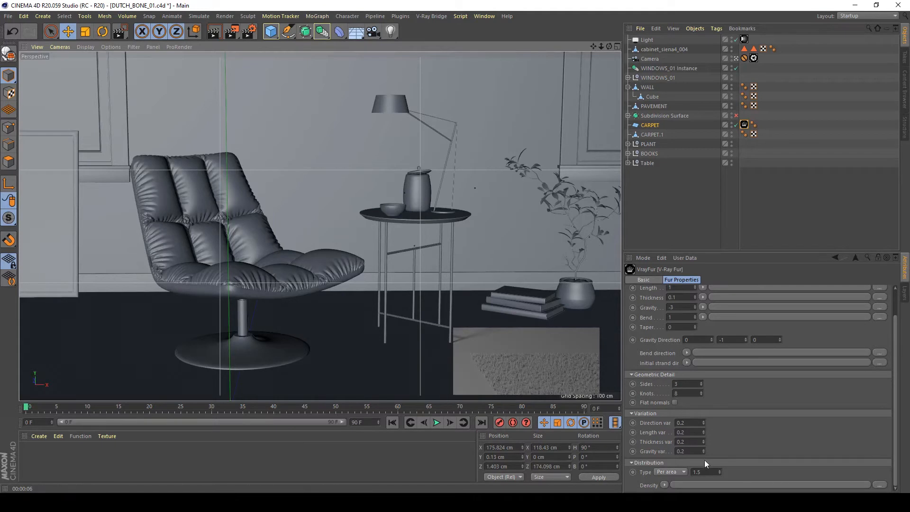
Set the fur's Per area distribution to 3 and test-render a region over the carpet's corner
double_click(705, 473)
type("3")
key("Return")
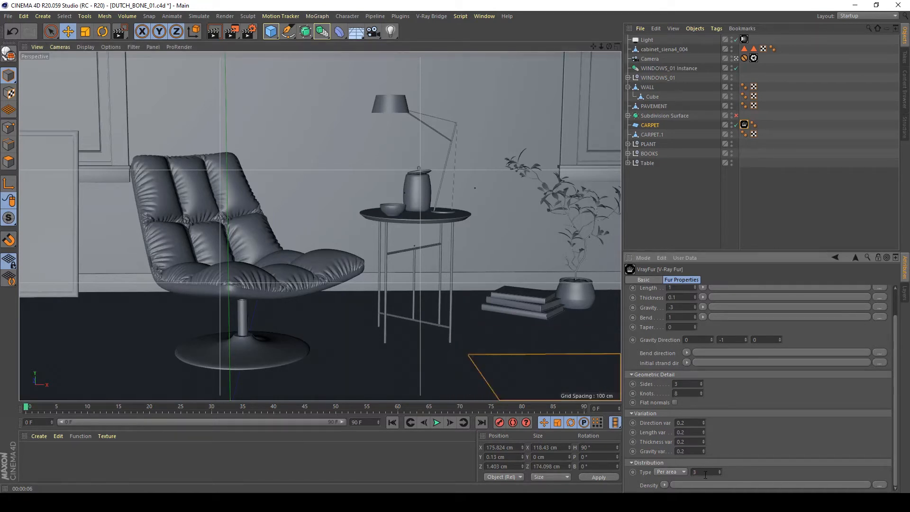
left_click(222, 18)
left_click(243, 43)
left_click_drag(563, 337, 440, 396)
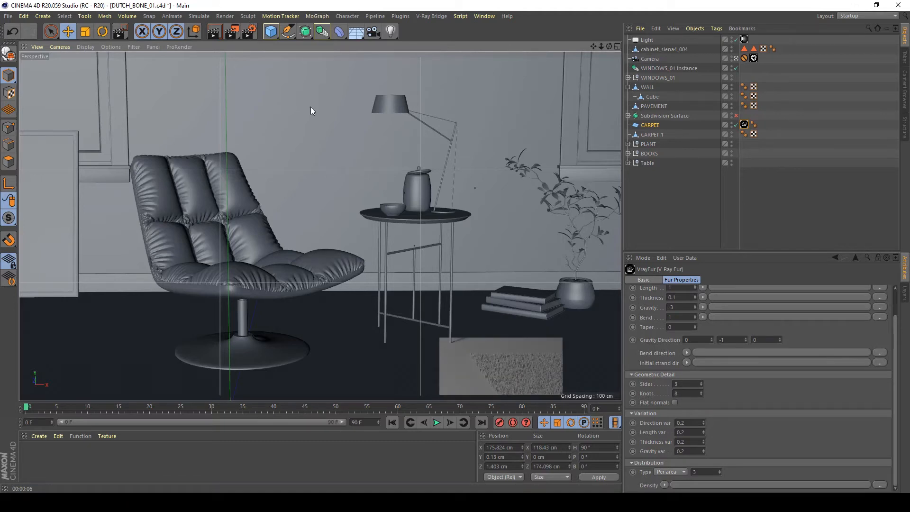
Set the fur's Per area distribution to 4
left_click(706, 472)
type("4")
key("Return")
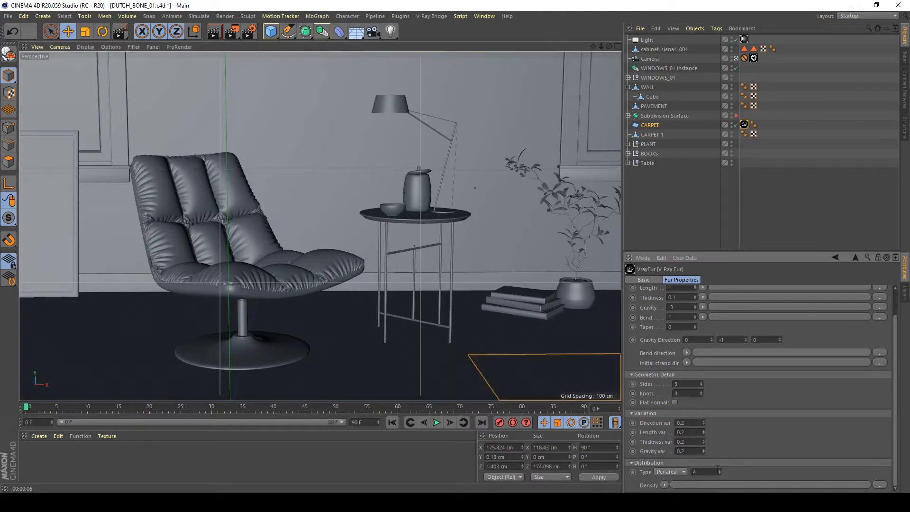
Test-render a region over the carpet's corner, deselect all objects, and save the project
left_click(226, 18)
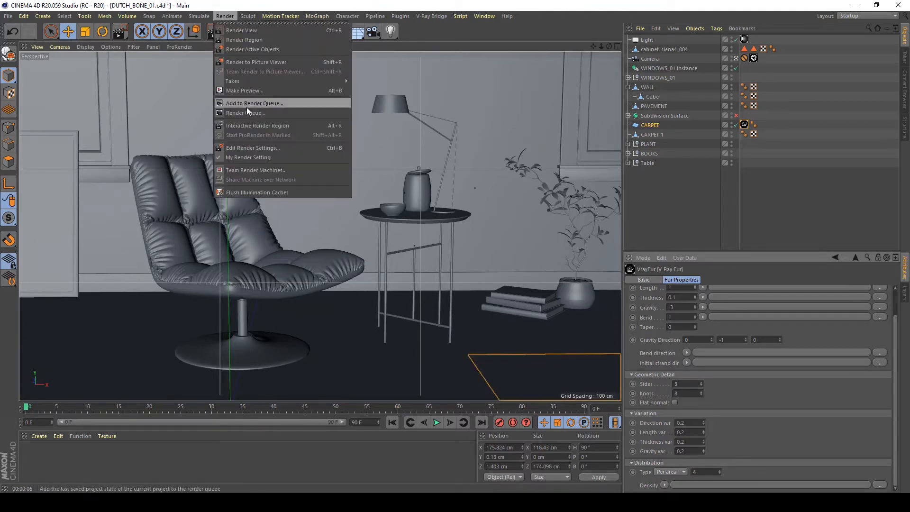
left_click(258, 40)
left_click_drag(569, 323, 442, 394)
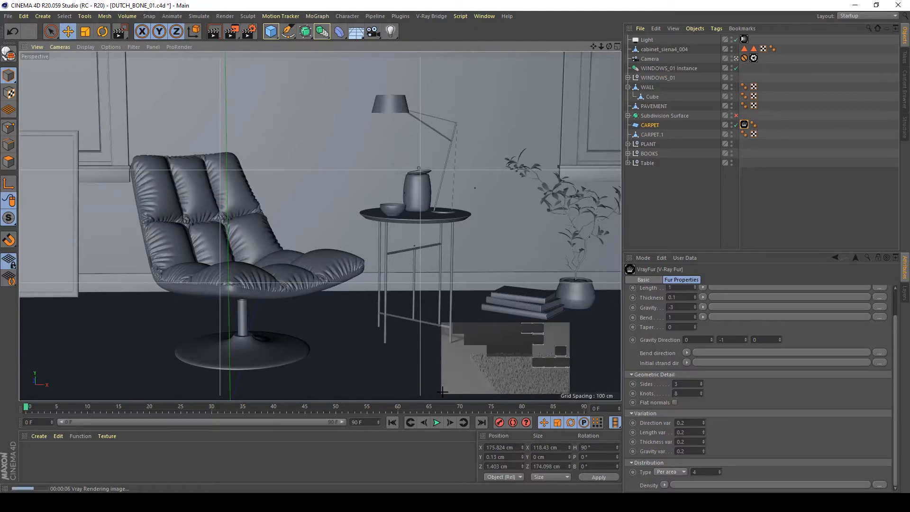
left_click(753, 221)
key("ctrl+s")
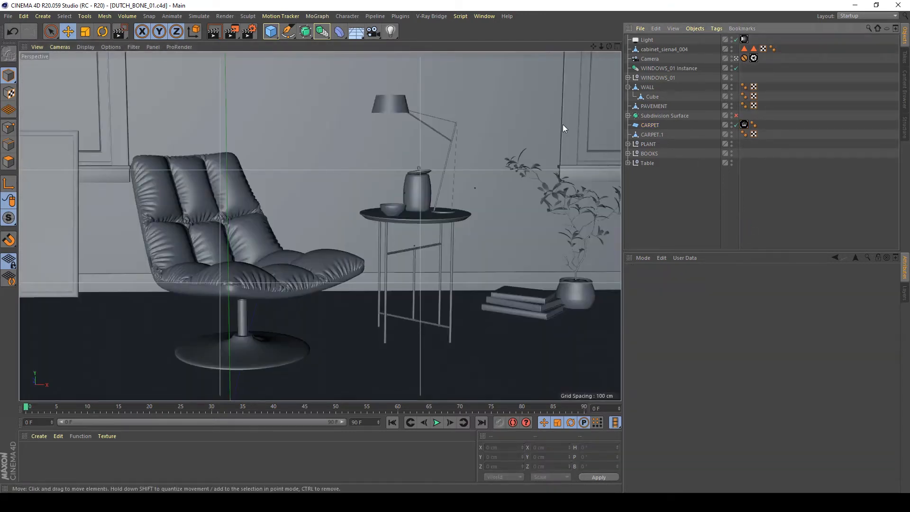
Open the V-Ray Bridge environment options in the render settings and enlarge the window to show them all
left_click(249, 32)
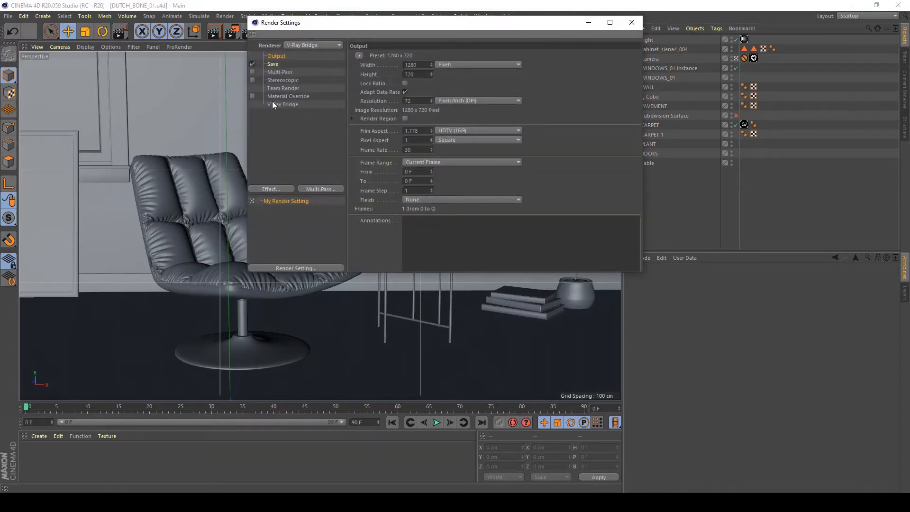
left_click(300, 105)
left_click_drag(489, 28, 433, 99)
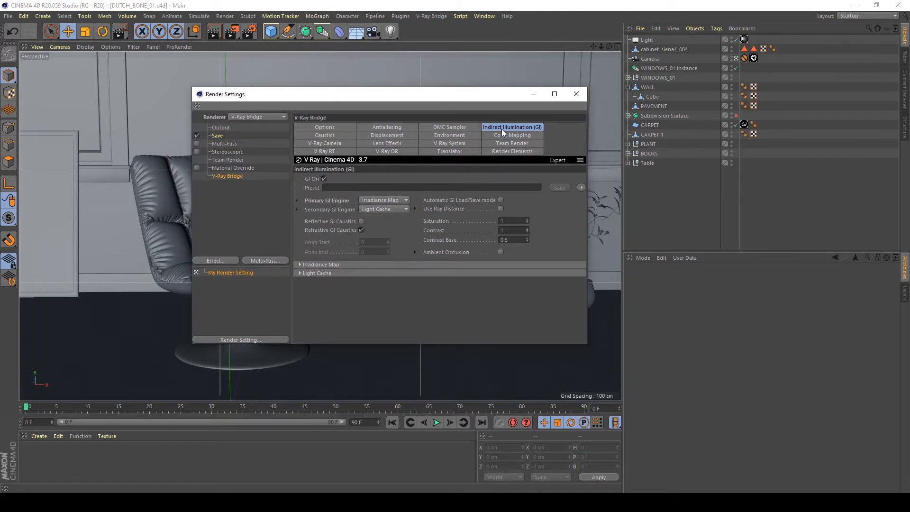
left_click(465, 137)
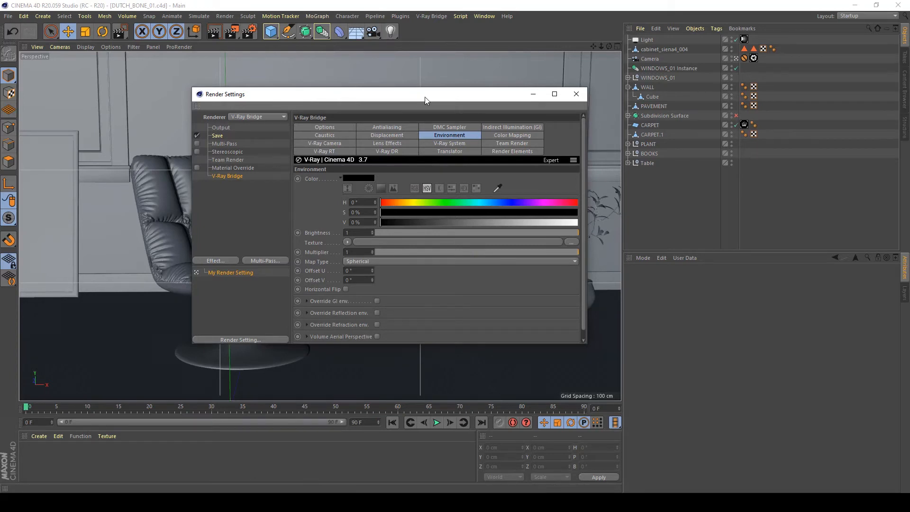
left_click_drag(425, 97, 347, 56)
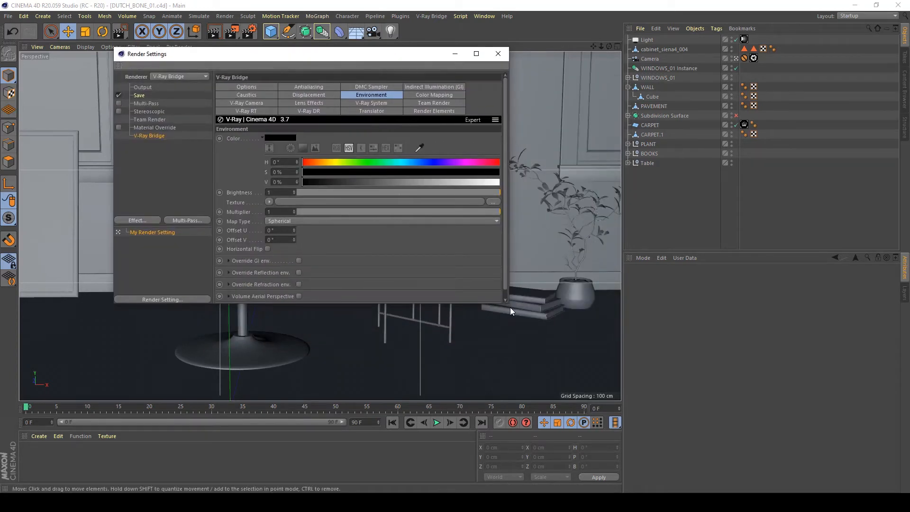
left_click_drag(508, 307, 547, 328)
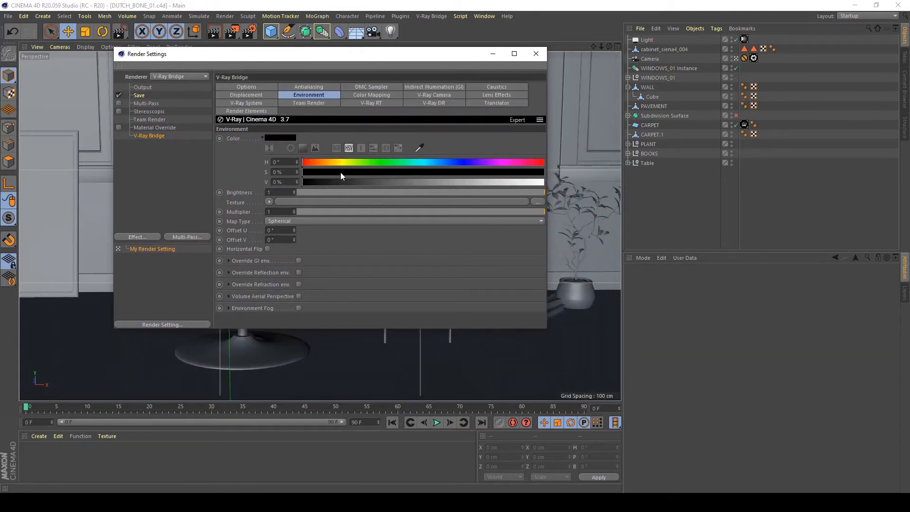
Assign the Under The Bridge.hdr preset from the content library as the V-Ray environment texture
left_click(484, 16)
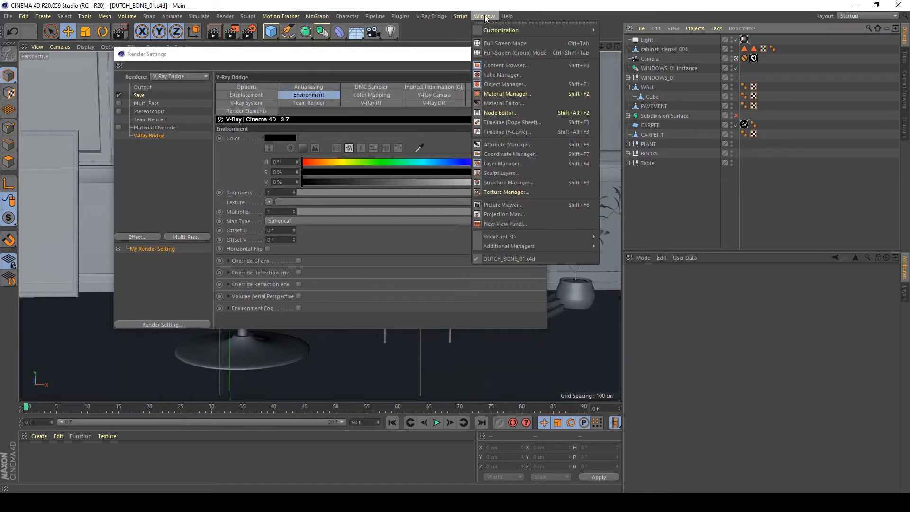
left_click(504, 66)
left_click(527, 66)
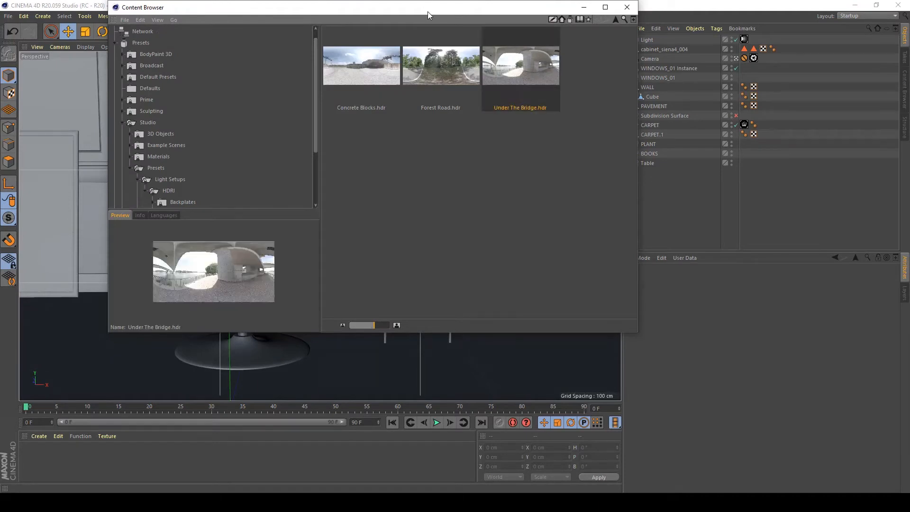
left_click_drag(427, 12, 637, 179)
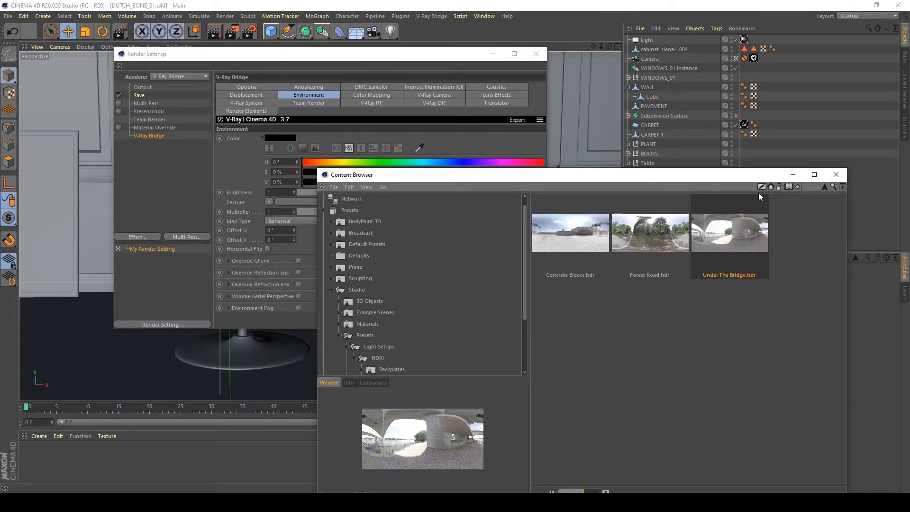
left_click_drag(583, 179, 596, 237)
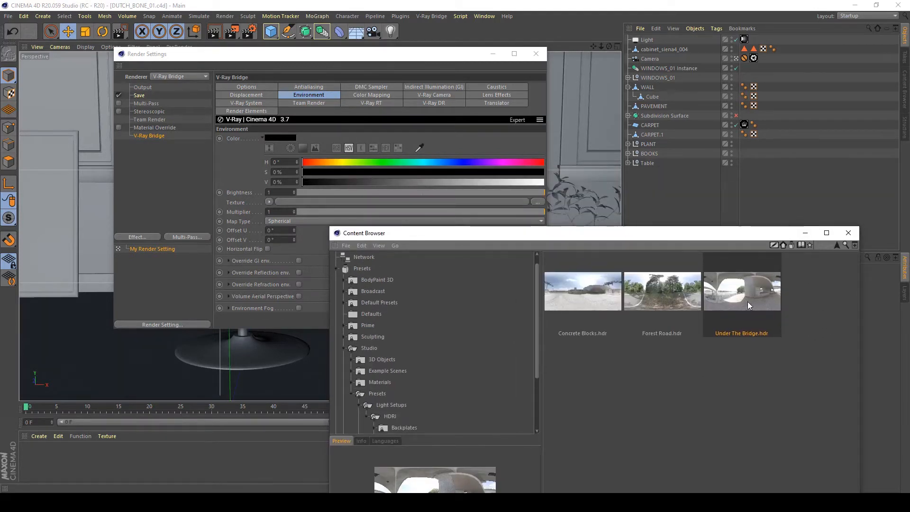
left_click_drag(747, 303, 300, 208)
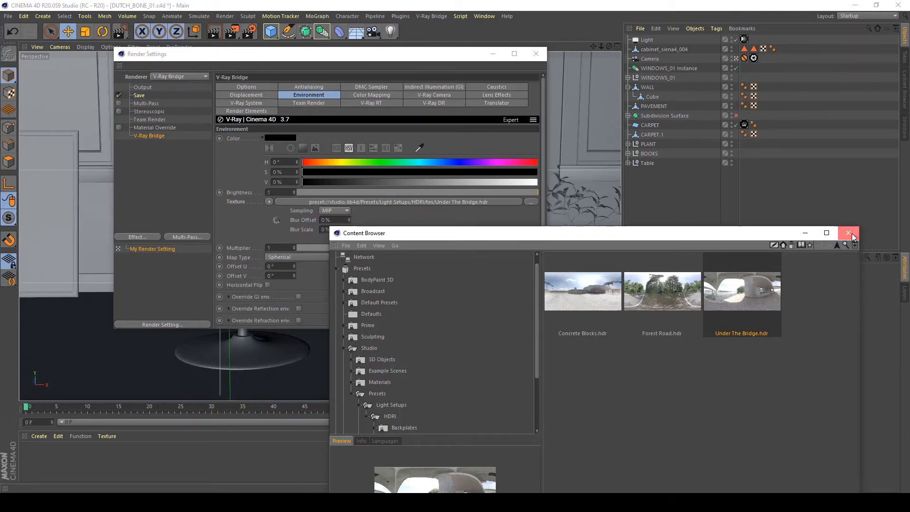
left_click(852, 233)
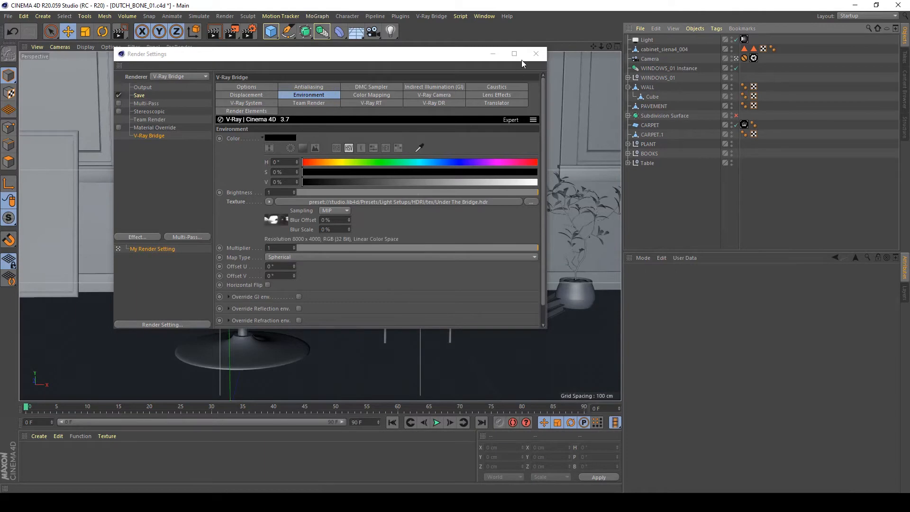
Render the scene with the HDRI environment and compare the result with the previous render in the history
left_click(230, 32)
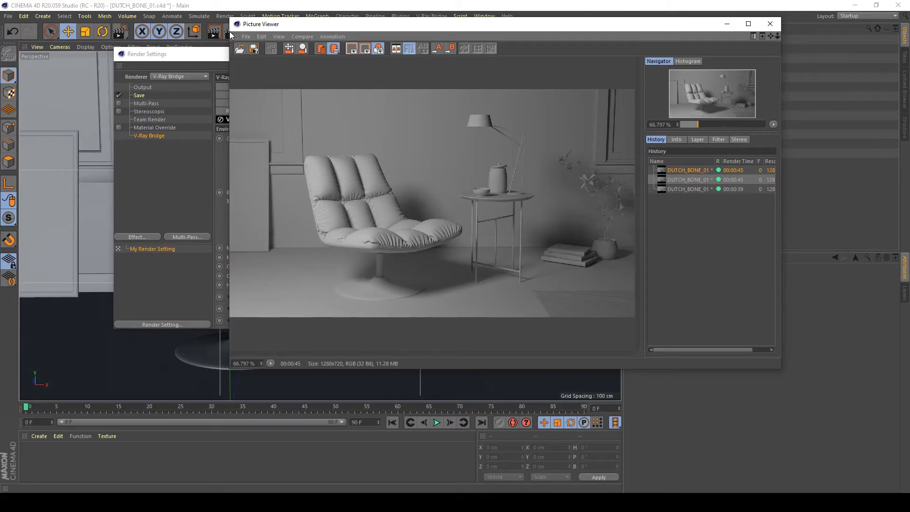
key("Down")
key("Up")
key("Down")
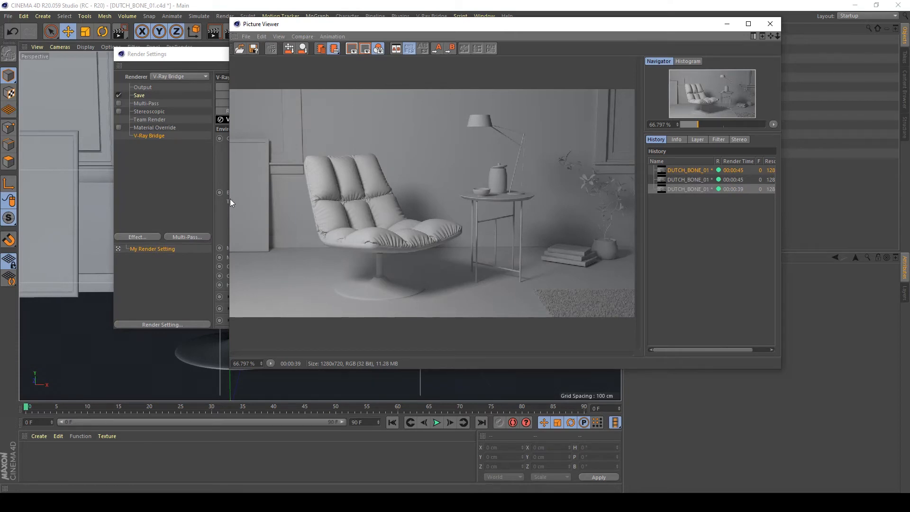
key("Up")
key("Down")
key("Up")
key("Down")
key("Up")
key("Down")
key("Up")
key("Down")
key("Up")
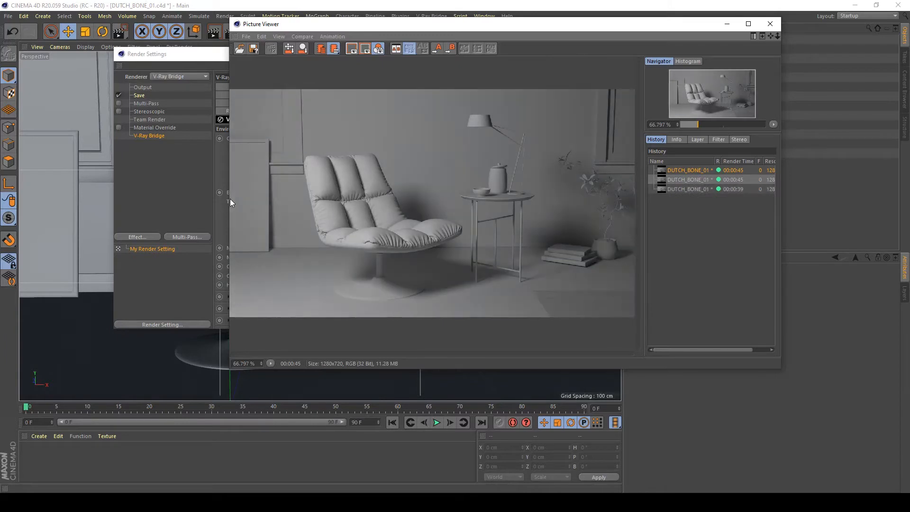
key("Down")
key("Up")
key("Down")
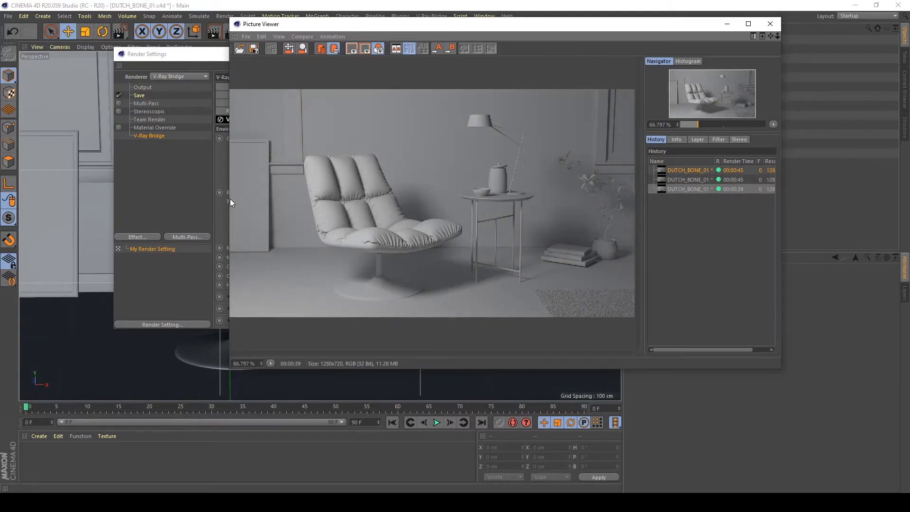
key("Up")
key("Down")
key("Up")
key("Down")
left_click(771, 25)
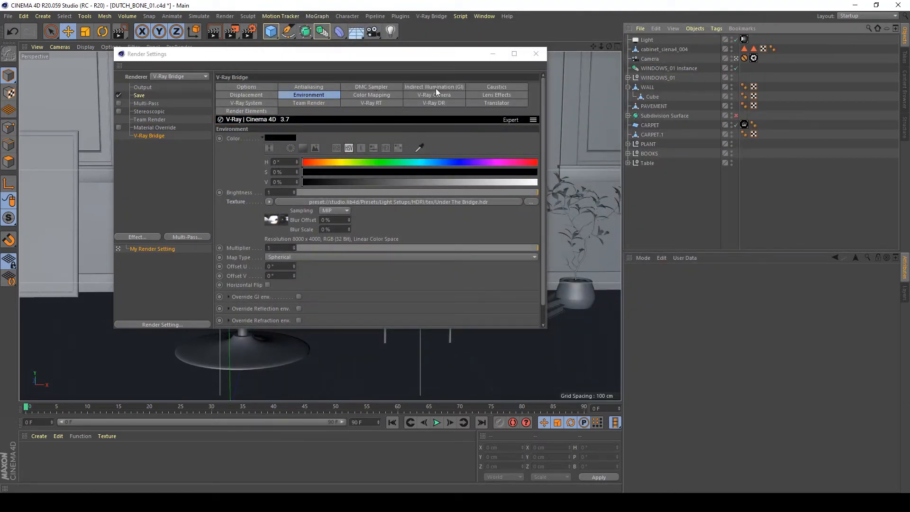
In the V-Ray color mapping, set the Dark Multiplier to 0.5 and keep the Bright Multiplier at 1
left_click(365, 95)
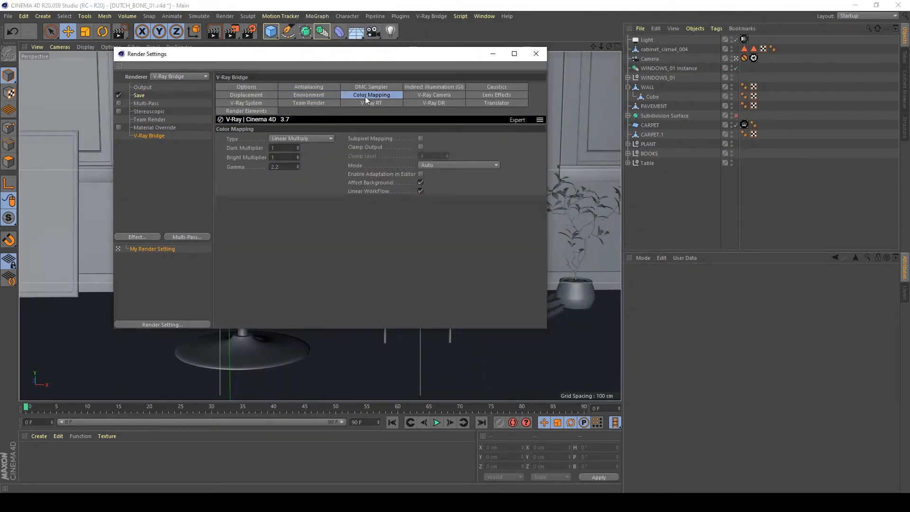
left_click(299, 159)
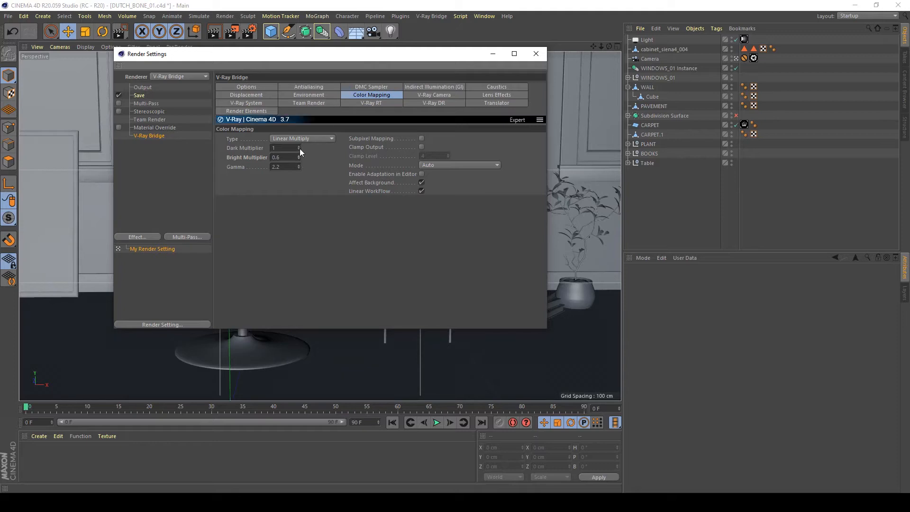
left_click(279, 157)
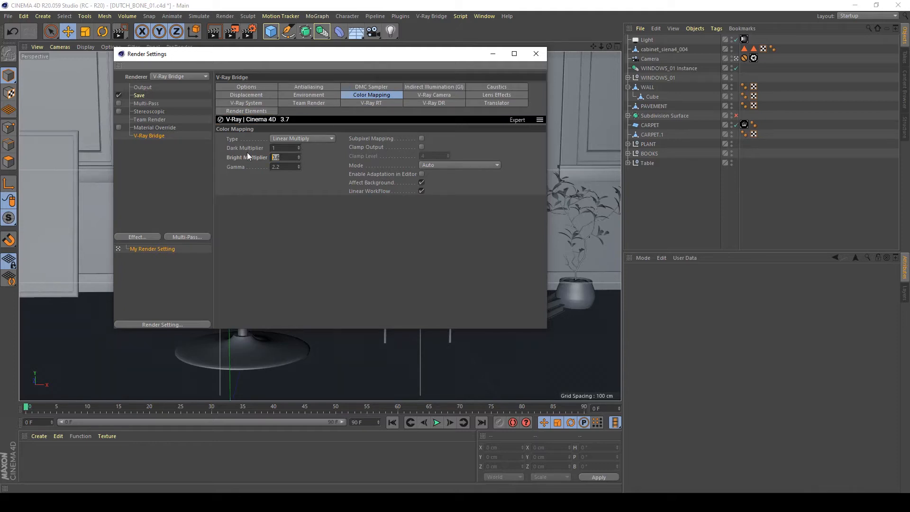
double_click(298, 150)
left_click_drag(329, 62, 490, 64)
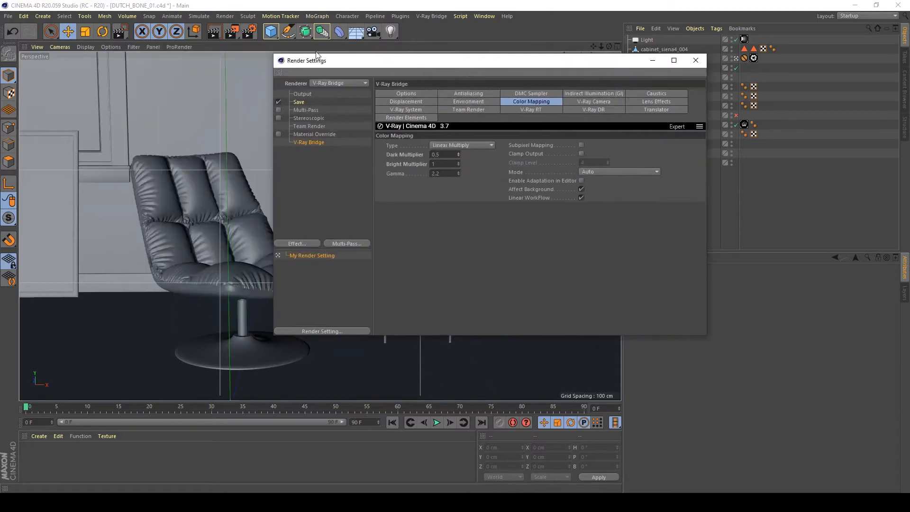
Render the scene with the reduced Dark Multiplier and examine the lounge chair at 100 % zoom
left_click(238, 32)
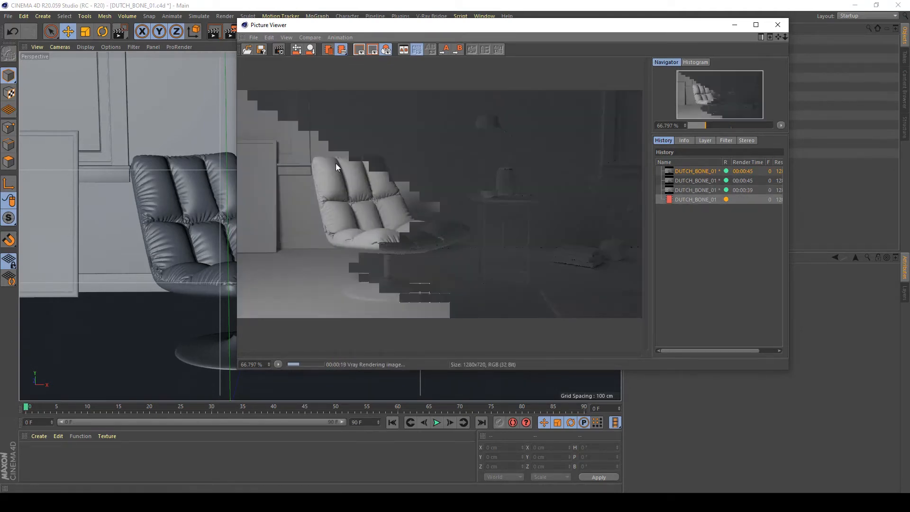
scroll(336, 163, "up", 2)
left_click_drag(305, 204, 358, 242)
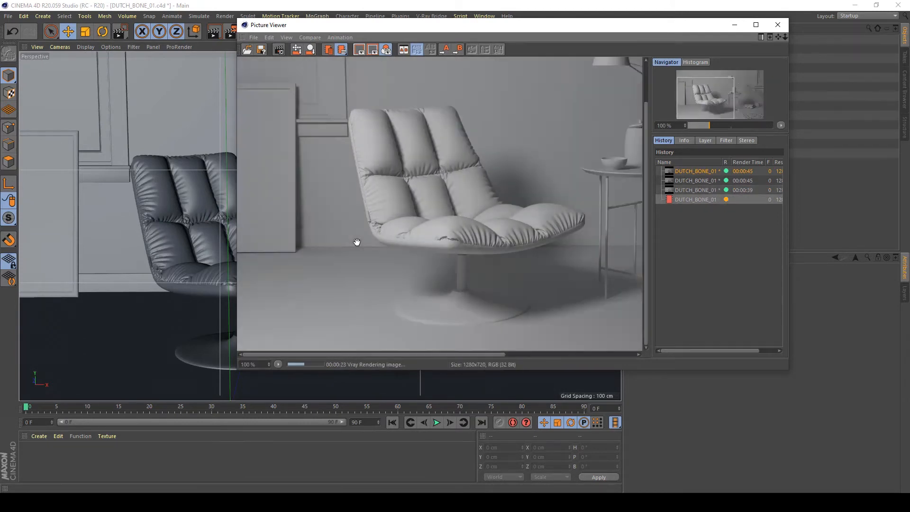
Compare the darker render with the earlier renders in the history, checking the chair and overall brightness
left_click(698, 182)
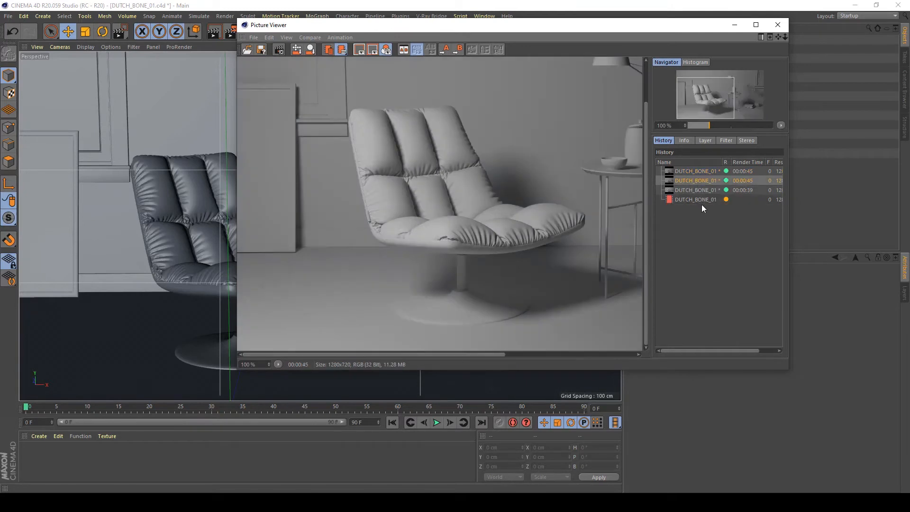
left_click(695, 202)
left_click(689, 179)
left_click(690, 199)
left_click(685, 180)
left_click(691, 192)
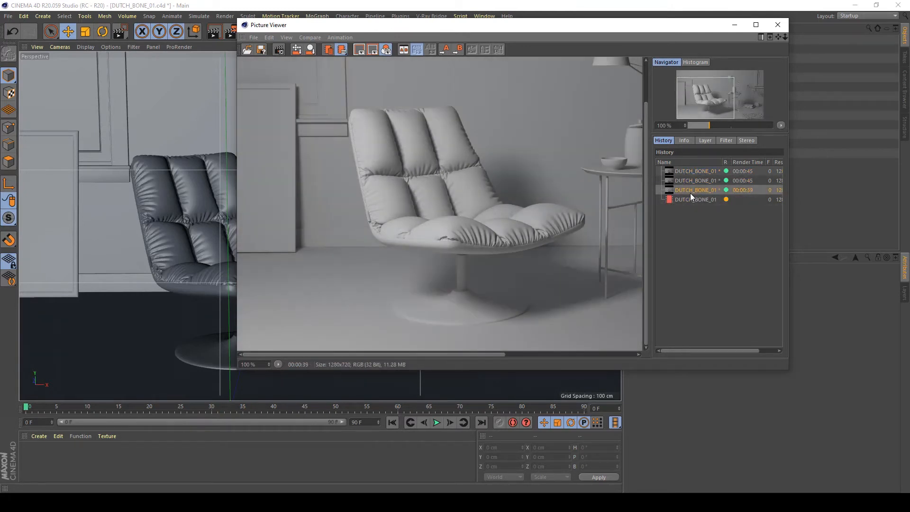
left_click(692, 199)
left_click(689, 184)
left_click(692, 201)
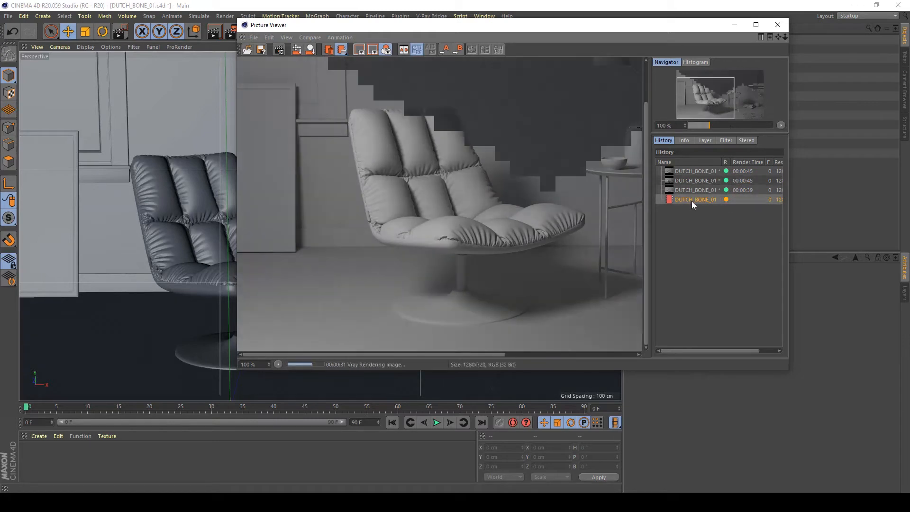
left_click(688, 180)
left_click(688, 200)
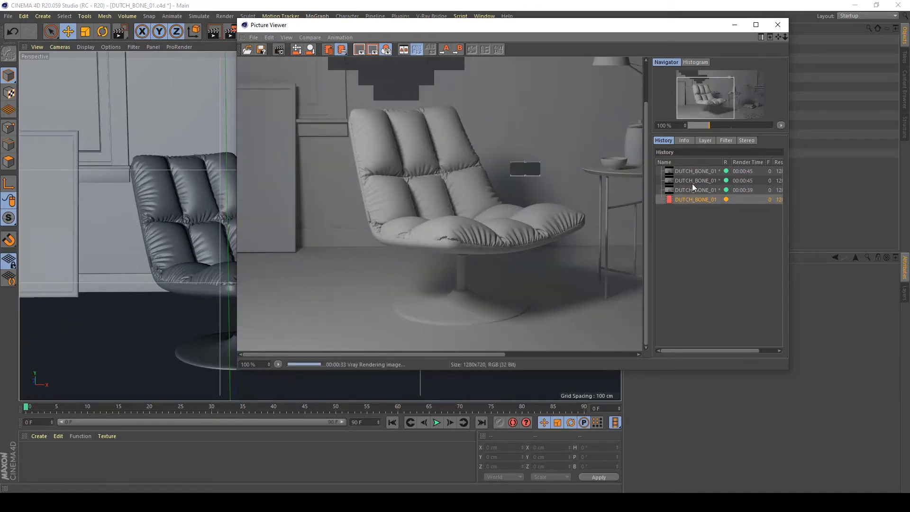
left_click(692, 183)
left_click(694, 183)
left_click(695, 200)
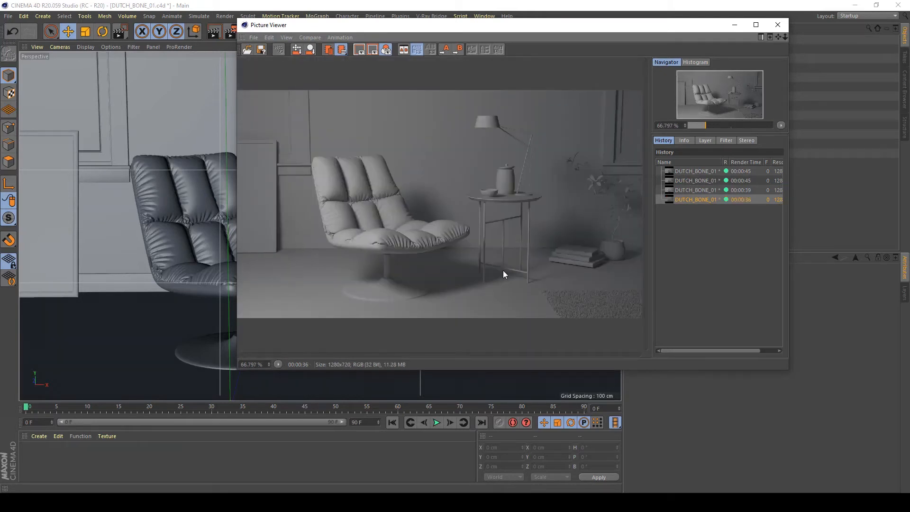
left_click(692, 183)
left_click(694, 191)
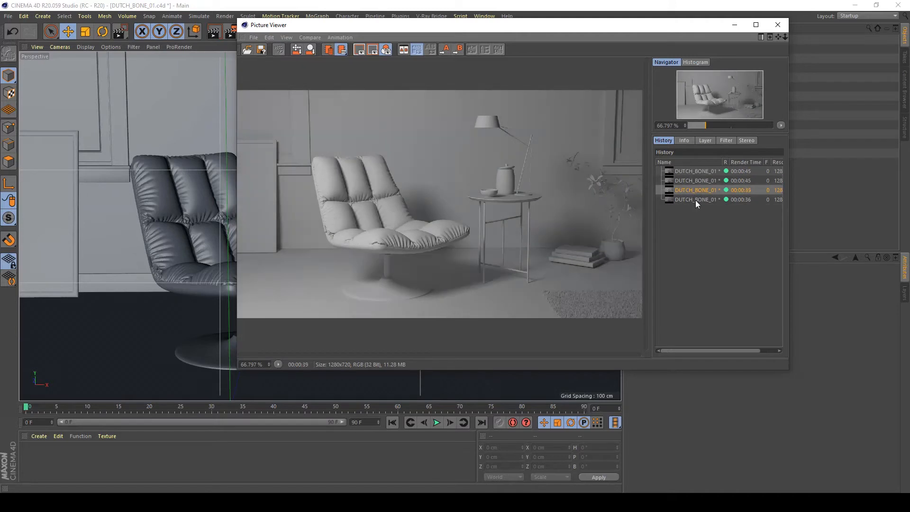
left_click(695, 200)
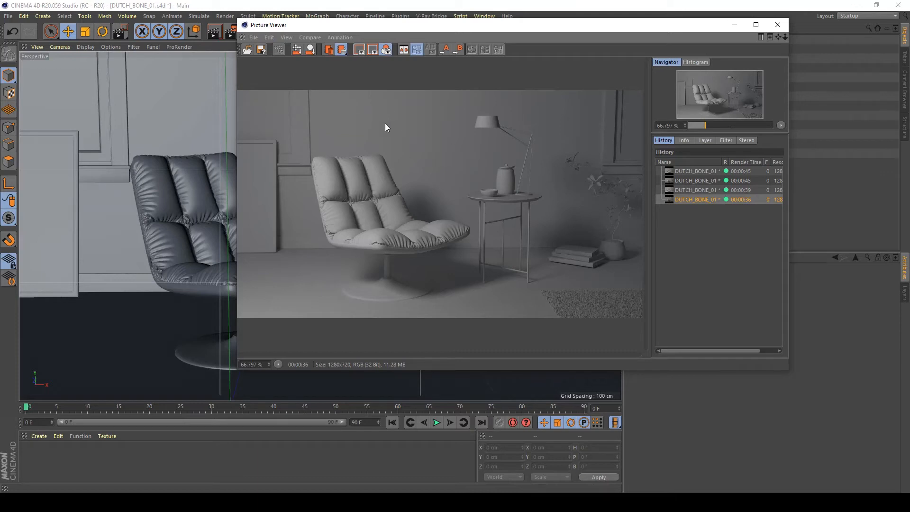
left_click(776, 27)
Set the Film ISO of the camera's V-Ray Physical Camera tag to 200
left_click(698, 58)
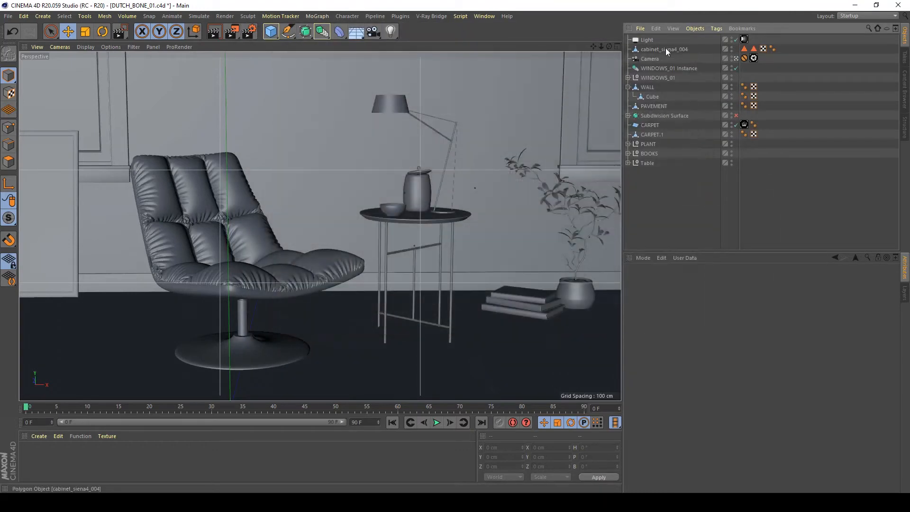
left_click(754, 58)
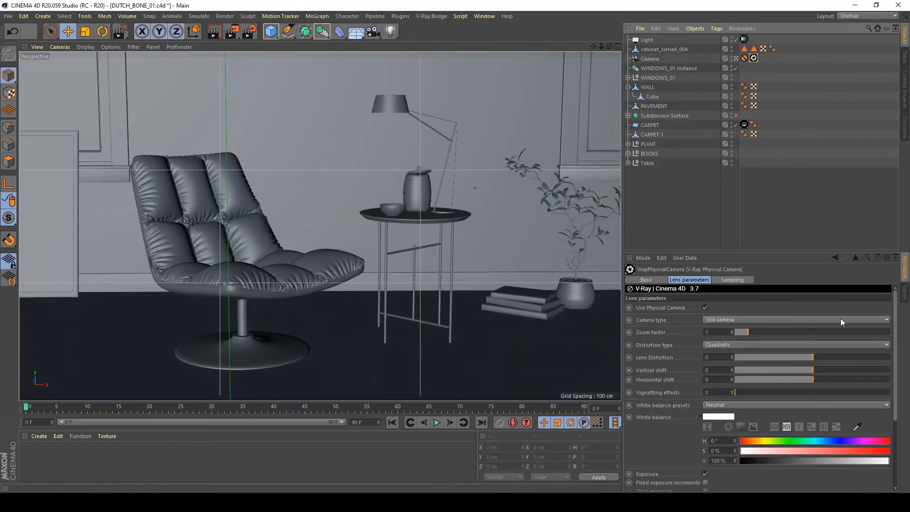
left_click_drag(896, 304, 908, 425)
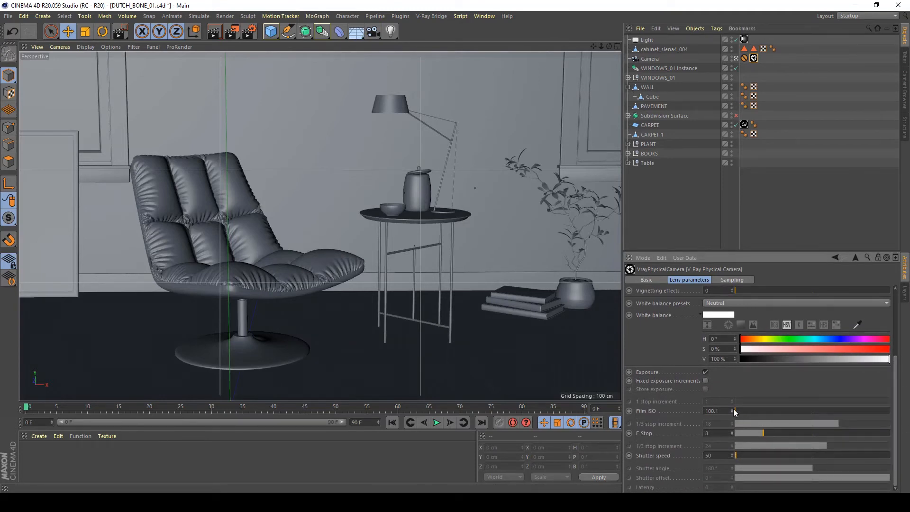
left_click_drag(721, 411, 666, 404)
type("200")
Duplicate the PAVEMENT plane rotated to a -90° bank and move the copy to about X 311 cm as the room's side wall
middle_click(415, 109)
middle_click(506, 128)
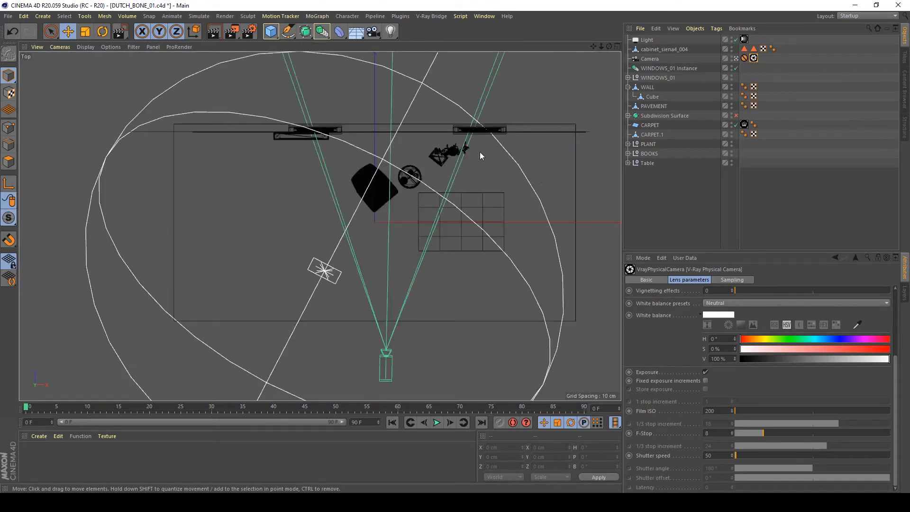
left_click(556, 196)
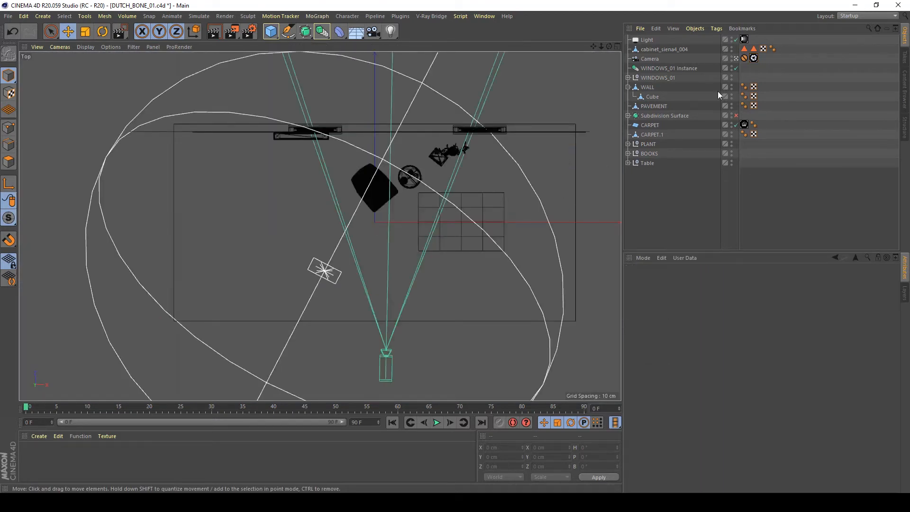
left_click(576, 223)
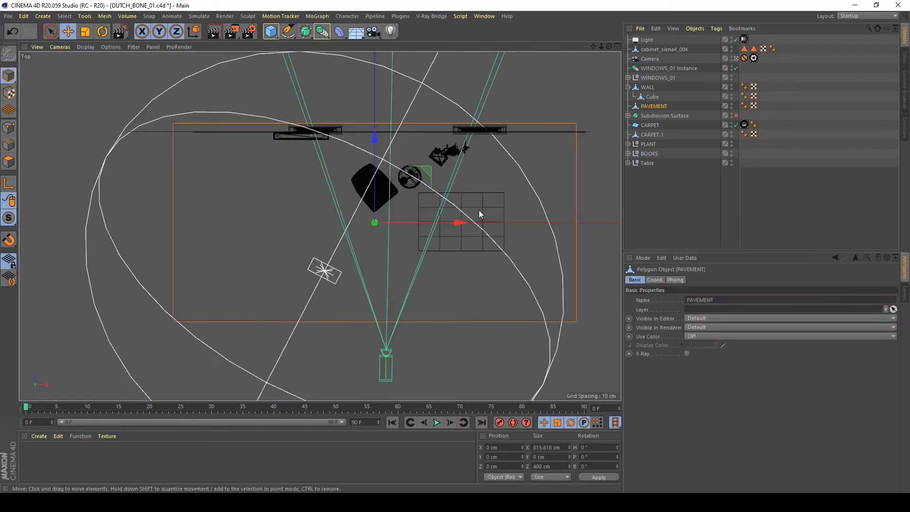
key("r")
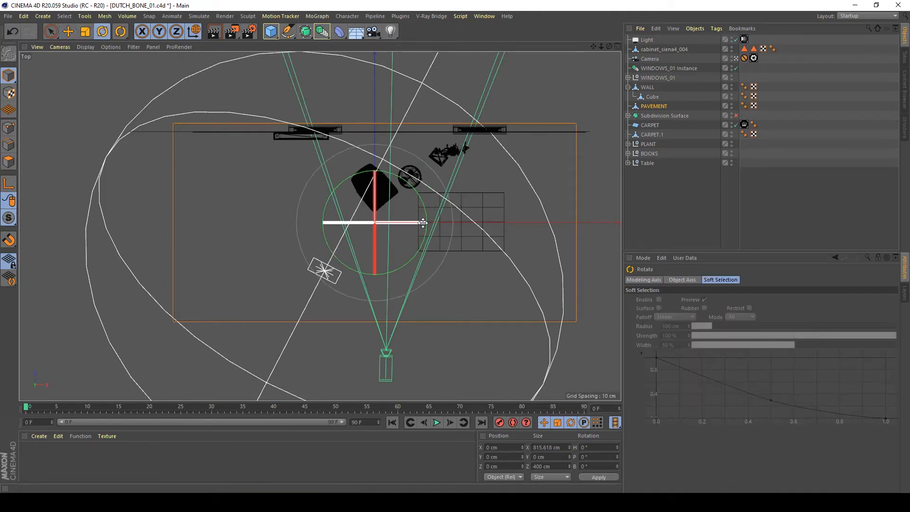
left_click_drag(422, 223, 469, 231, "ctrl")
key("e")
middle_click(359, 181)
middle_click(272, 163)
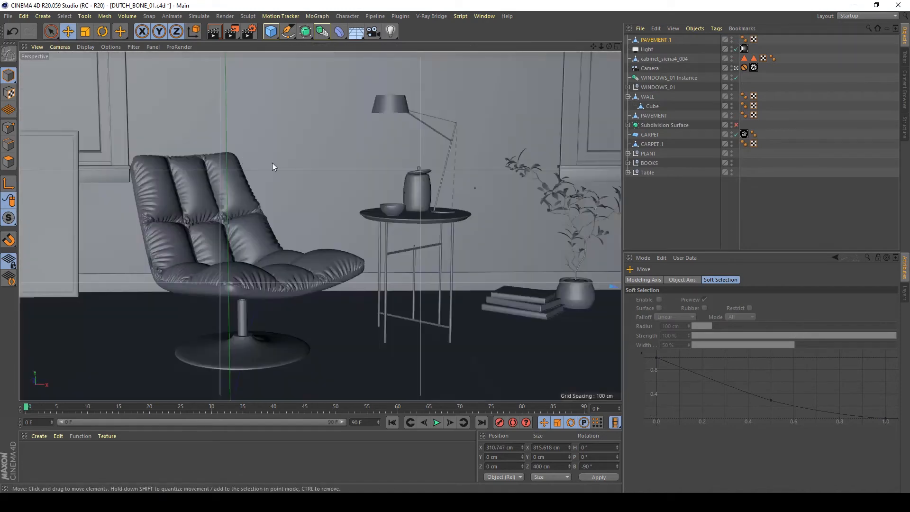
Leave the camera view, inspect the new side wall's placement in the room from several angles, and return to the camera view
left_click(736, 69)
right_click(406, 159)
right_click_drag(269, 175, 182, 188, "alt")
right_click_drag(369, 175, 272, 168, "alt")
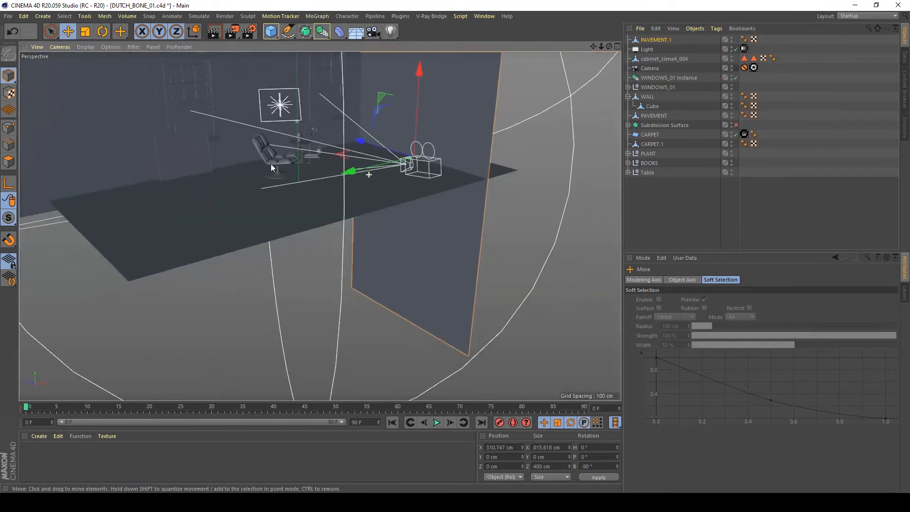
left_click_drag(272, 167, 527, 259, "alt")
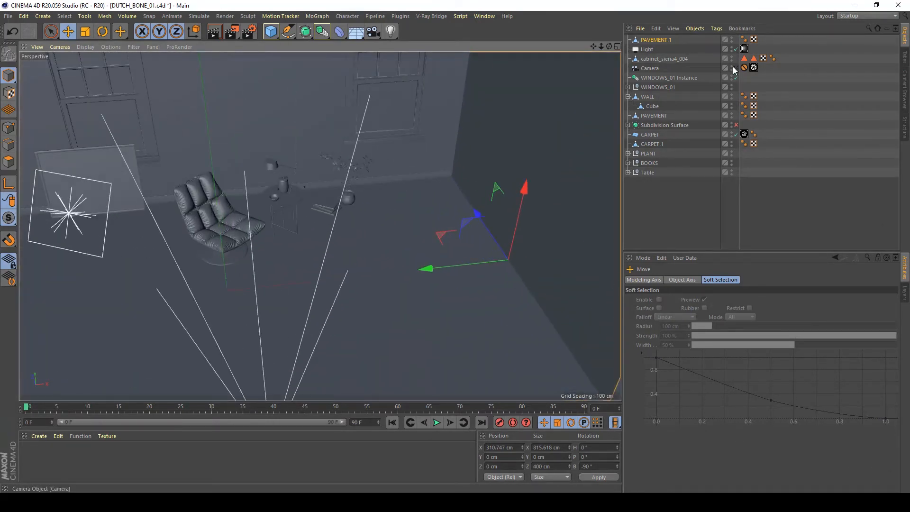
left_click(735, 68)
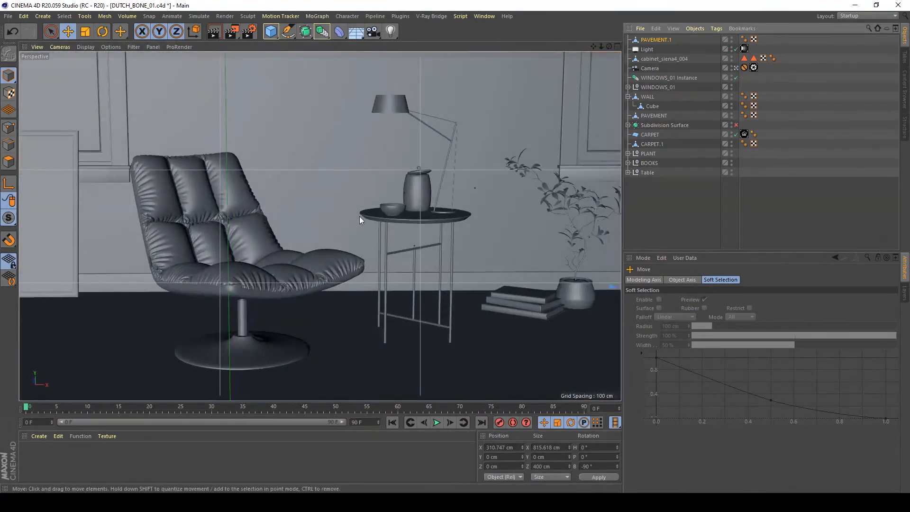
Save the scene, render it with the added side wall, and compare the new render with the previous one in the history
key("ctrl+s")
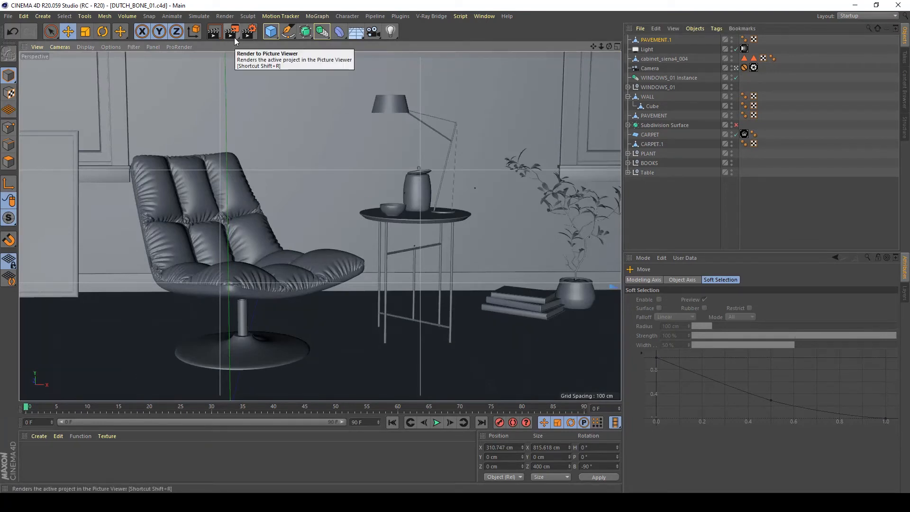
left_click(234, 38)
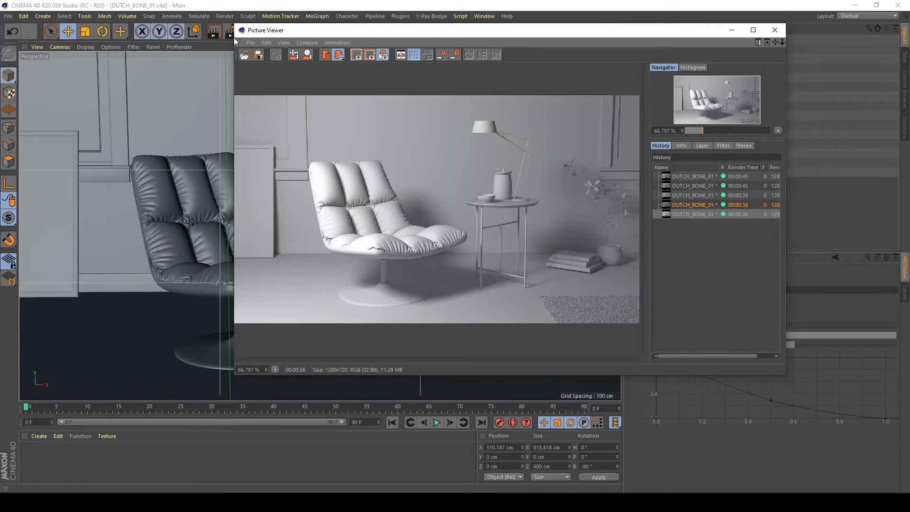
key("Up")
key("Down")
key("Up")
key("Down")
key("Up")
key("Down")
key("Up")
key("Down")
key("Up")
key("Down")
Examine the stack of books in the render at 300 % zoom, checking its contact with the floor, and close the render viewer
scroll(603, 281, "up", 1)
left_click_drag(622, 294, 395, 212)
scroll(579, 290, "up", 2)
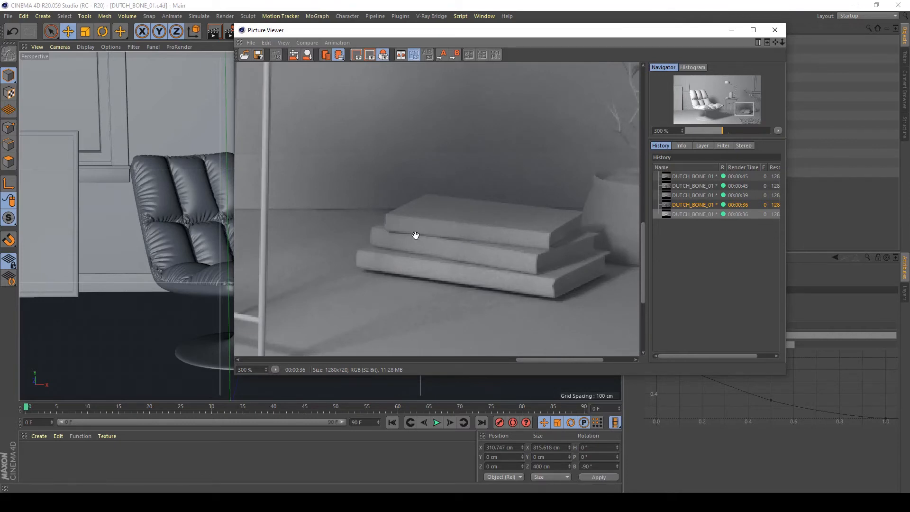
left_click(777, 31)
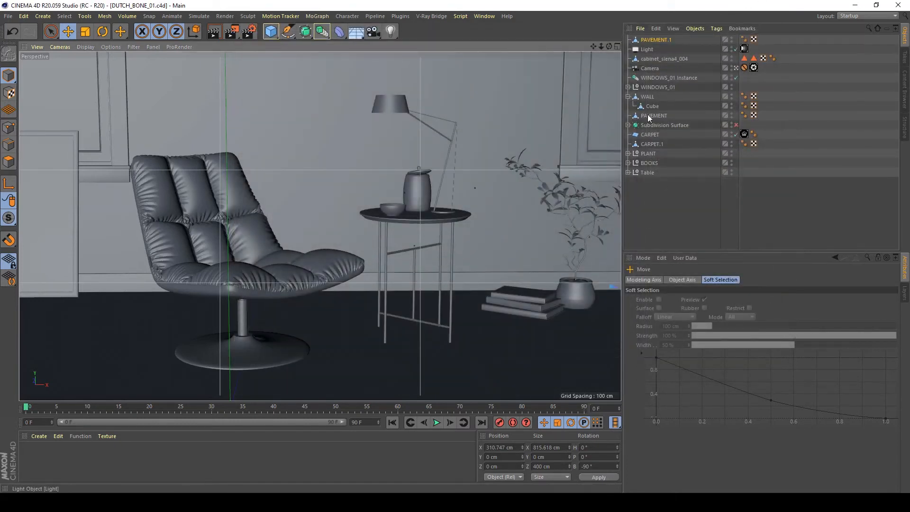
In the front view, move only the BOOKS group's axis onto the centre of the book stack, about X 127.5 cm and Y 6.1 cm
middle_click(482, 277)
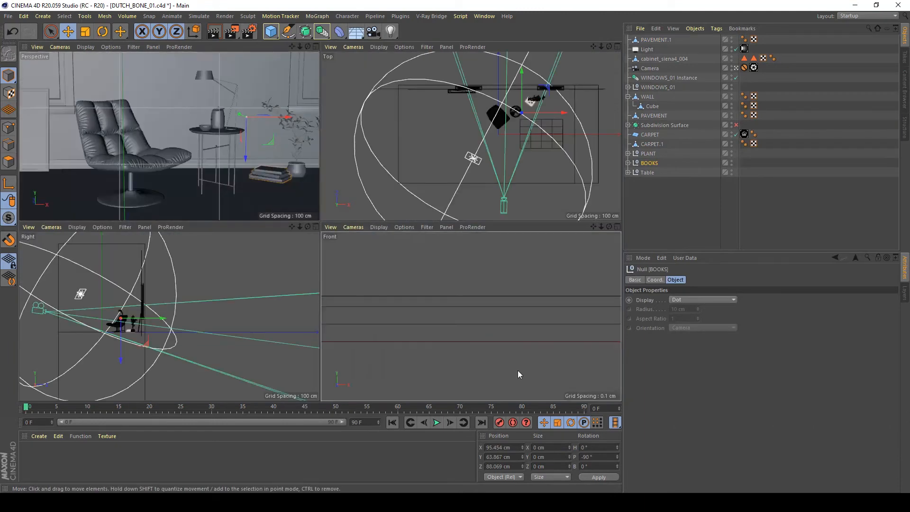
middle_click(518, 371)
scroll(226, 297, "down", 8)
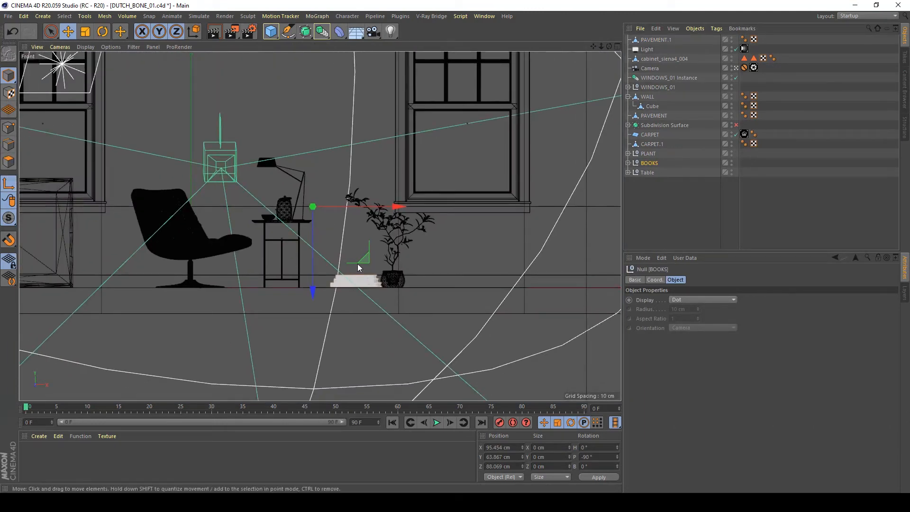
left_click_drag(365, 266, 406, 331)
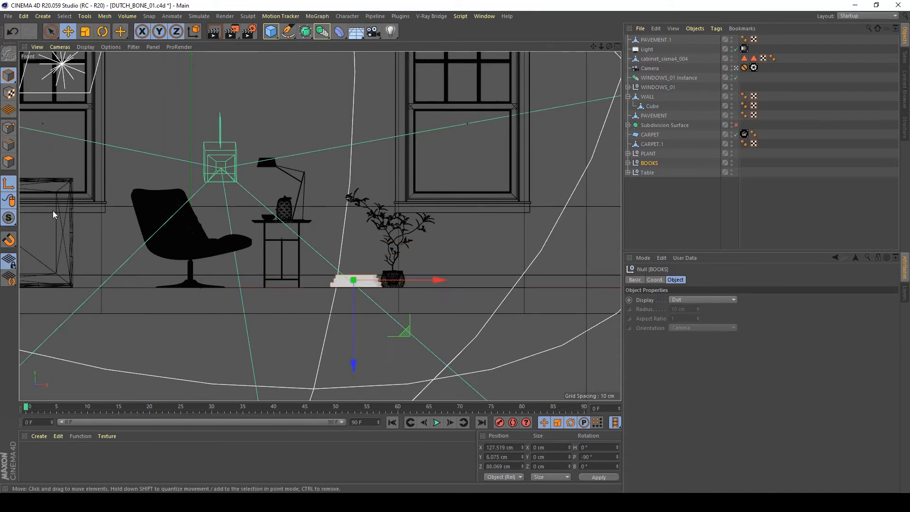
Lower the BOOKS group onto the floor to about Y 5.4 cm, return to the camera view, and save the scene
scroll(372, 325, "up", 1)
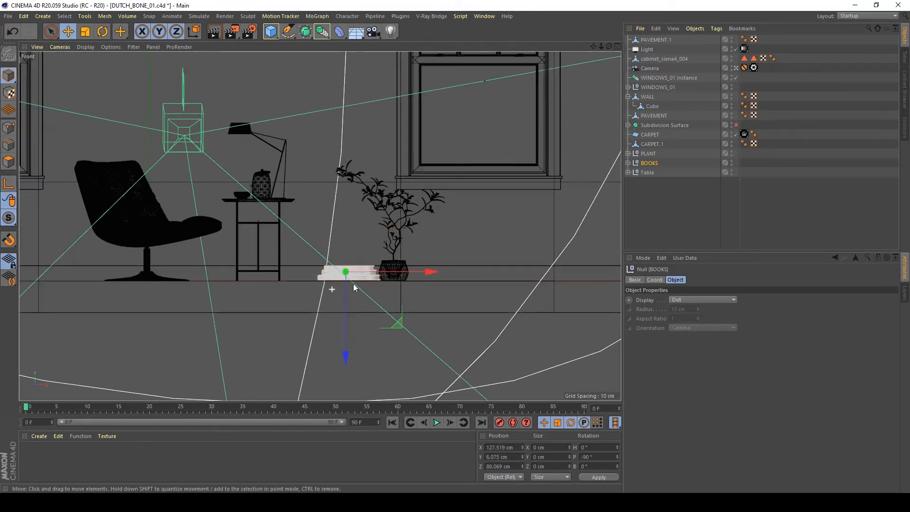
scroll(511, 279, "up", 4)
middle_click_drag(127, 280, 412, 273, "alt")
scroll(445, 265, "up", 2)
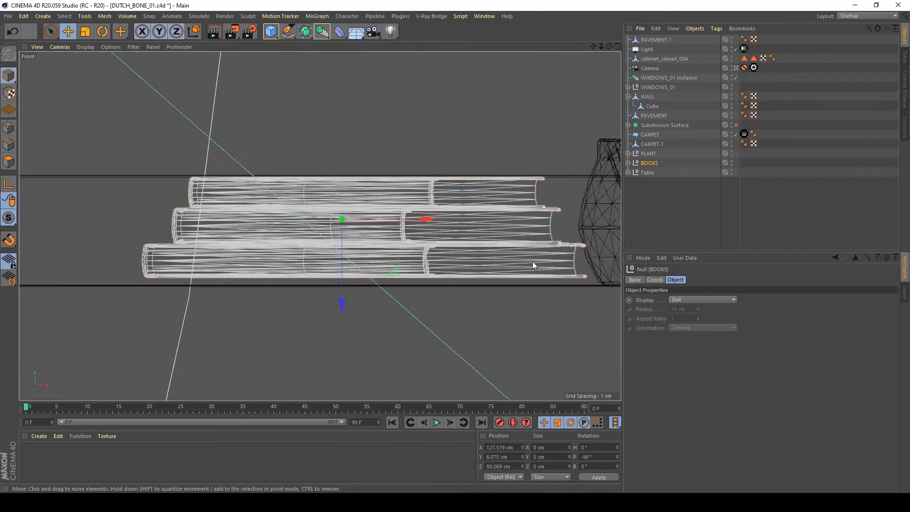
scroll(348, 270, "up", 2)
left_click_drag(335, 258, 335, 273)
middle_click(324, 311)
middle_click(223, 169)
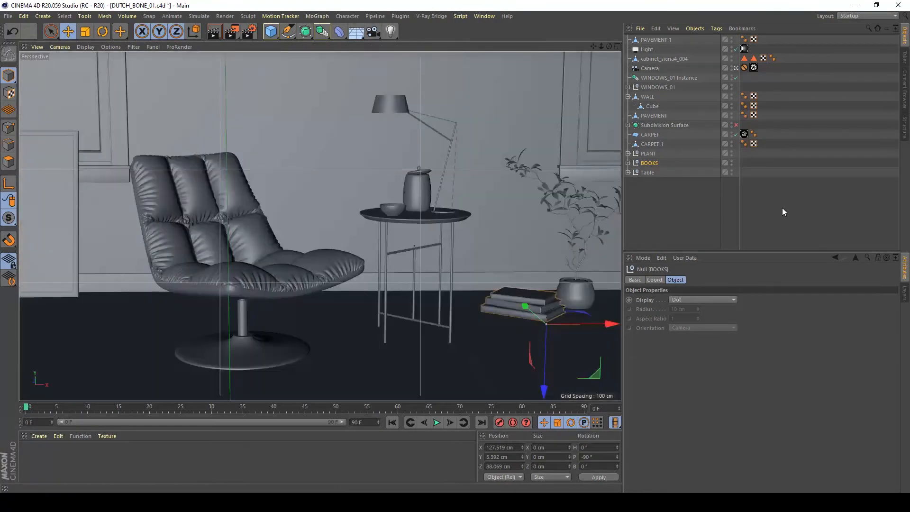
left_click(782, 209)
key("ctrl+s")
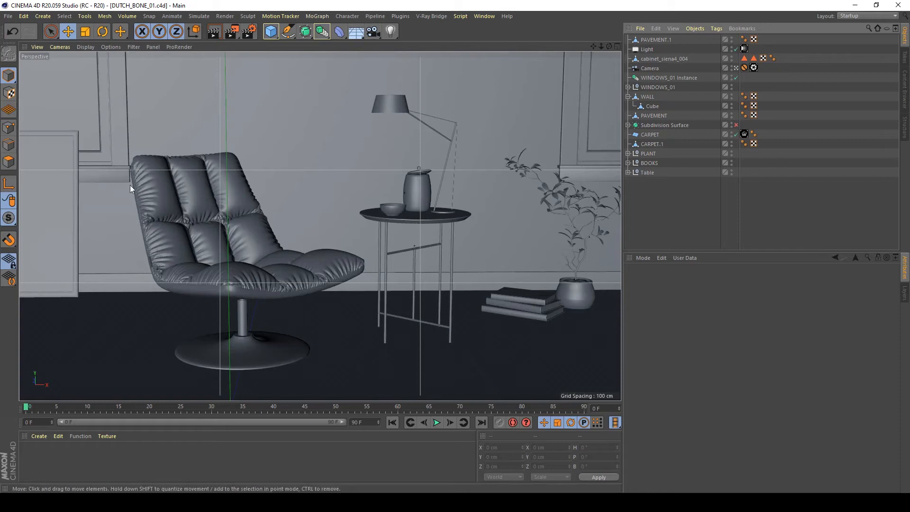
Set the V-Ray color mapping type to Exponential with a Dark Multiplier of 0.5
left_click(251, 35)
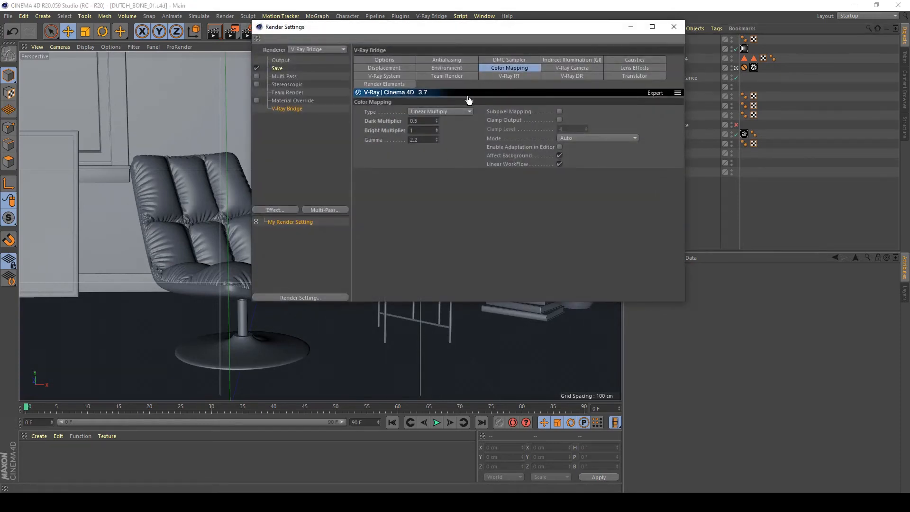
left_click(457, 111)
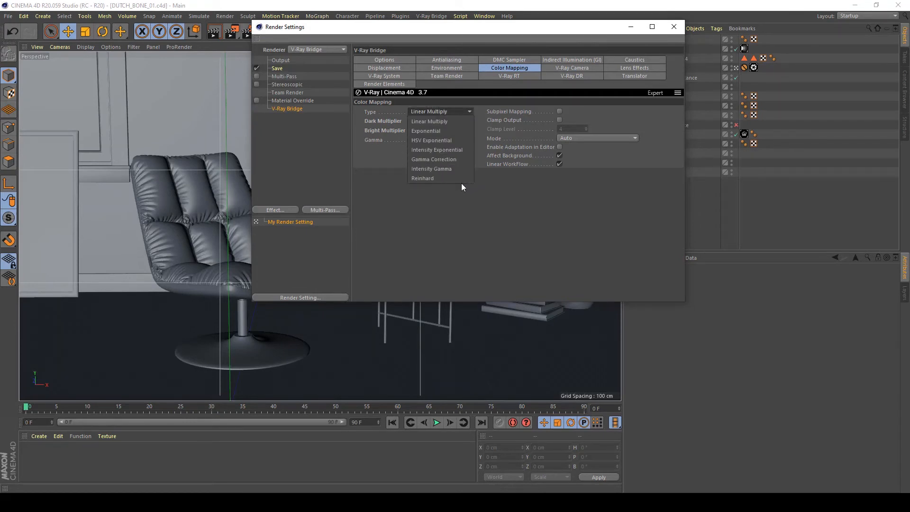
left_click(436, 131)
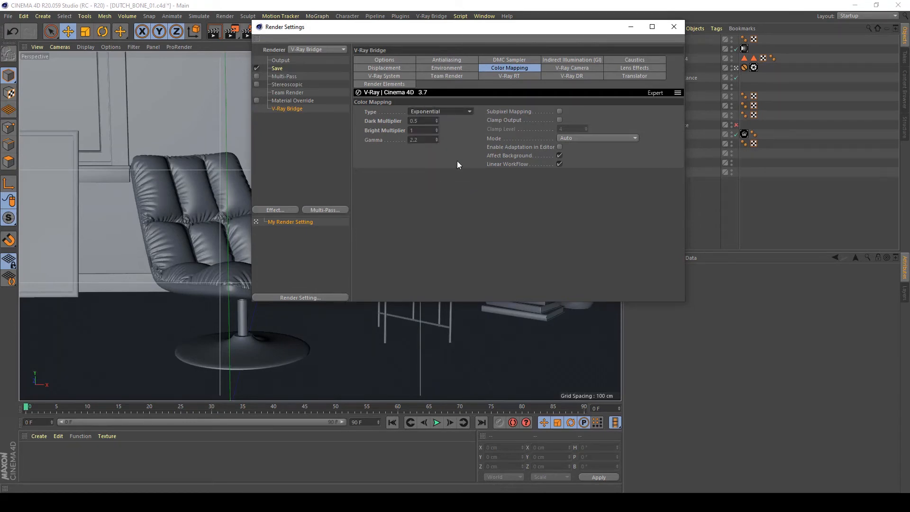
right_click(388, 120)
left_click(432, 179)
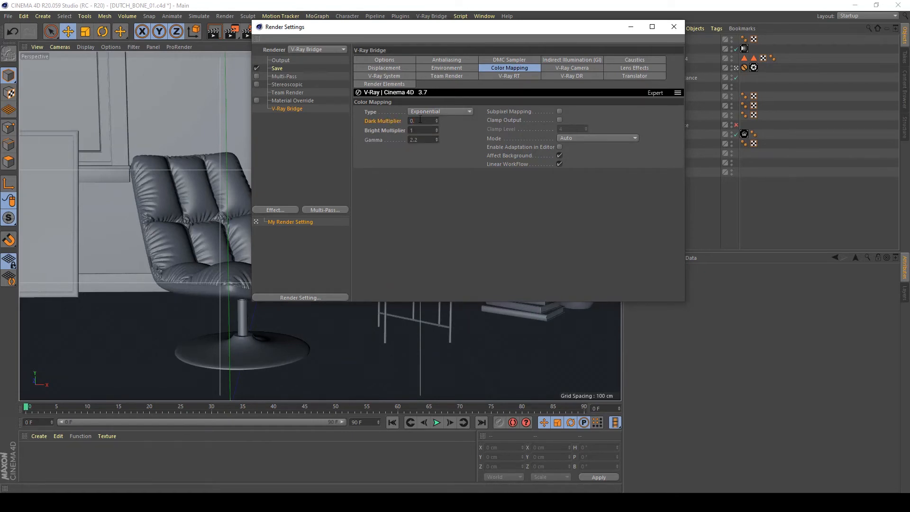
Render the scene with Exponential color mapping and compare the chair's highlights with the previous render in the history, then close both windows
left_click(232, 32)
scroll(477, 203, "down", 3)
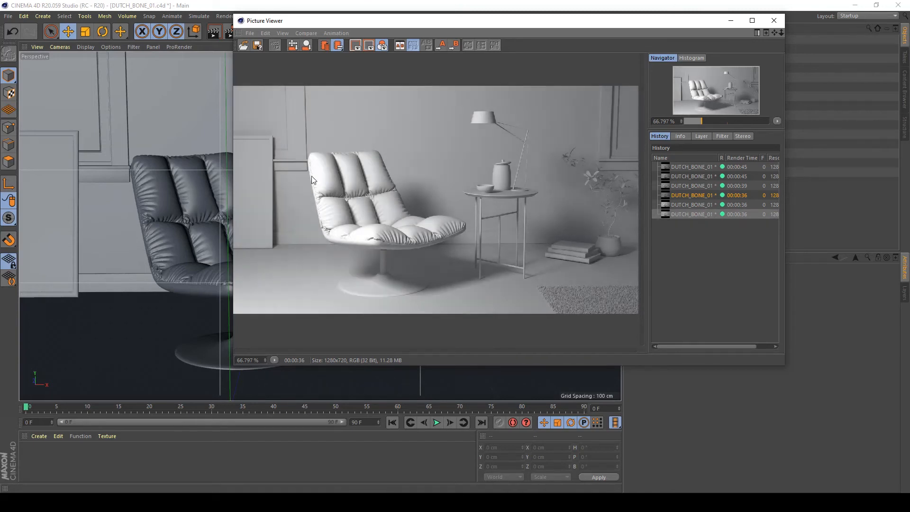
key("Up")
key("Down")
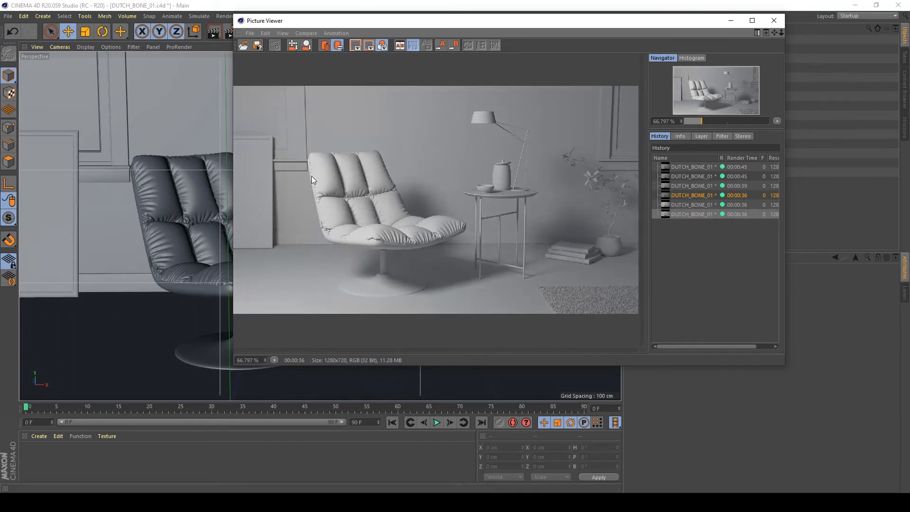
key("Up")
key("Down")
key("Up")
key("Down")
key("Up")
key("Down")
key("Up")
key("Down")
key("Up")
key("Down")
left_click(784, 26)
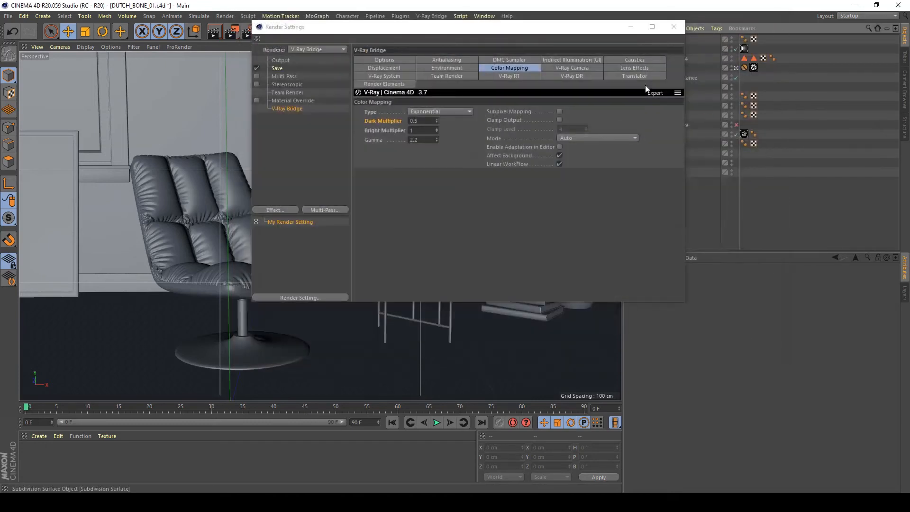
left_click(677, 24)
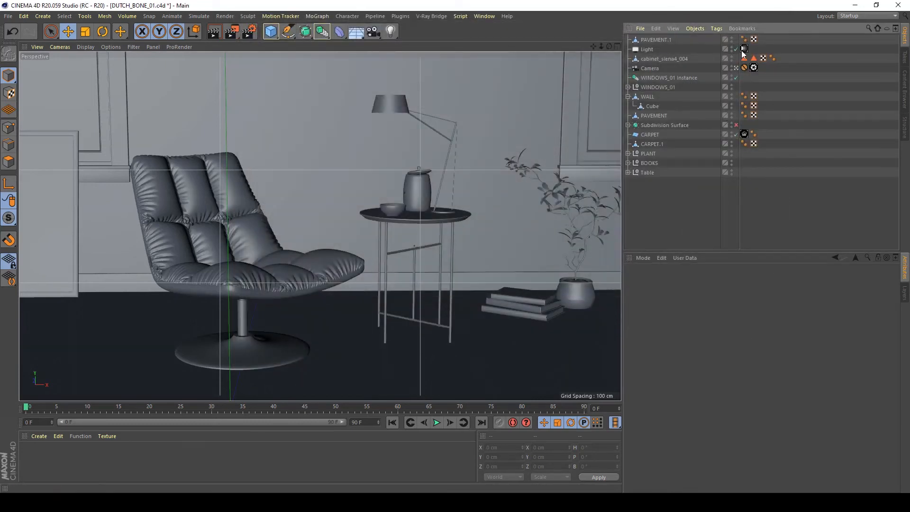
Set the F-Stop of the camera's V-Ray Physical Camera tag to 7.1
left_click(744, 58)
left_click(774, 166)
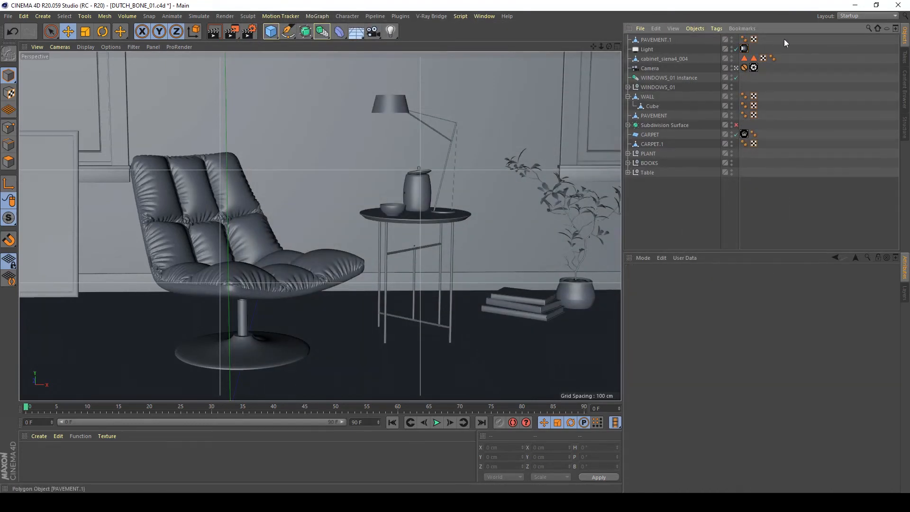
left_click(755, 69)
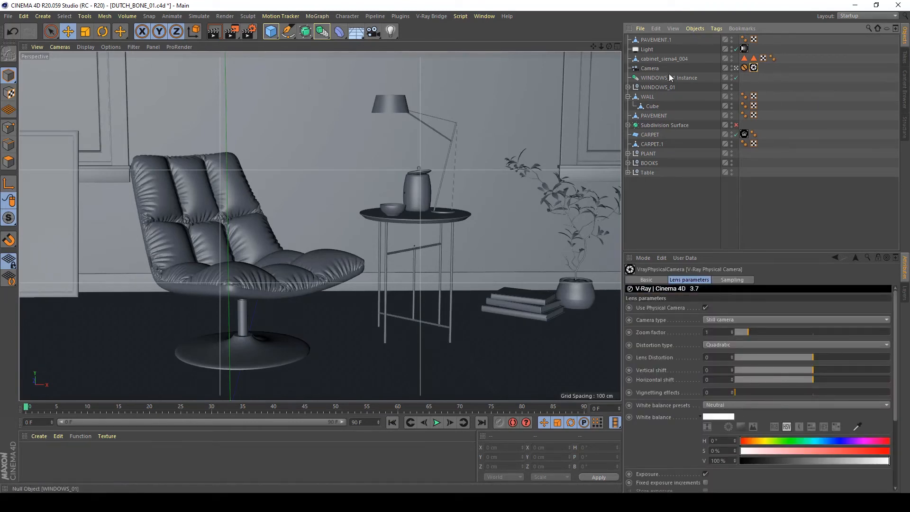
left_click(654, 71)
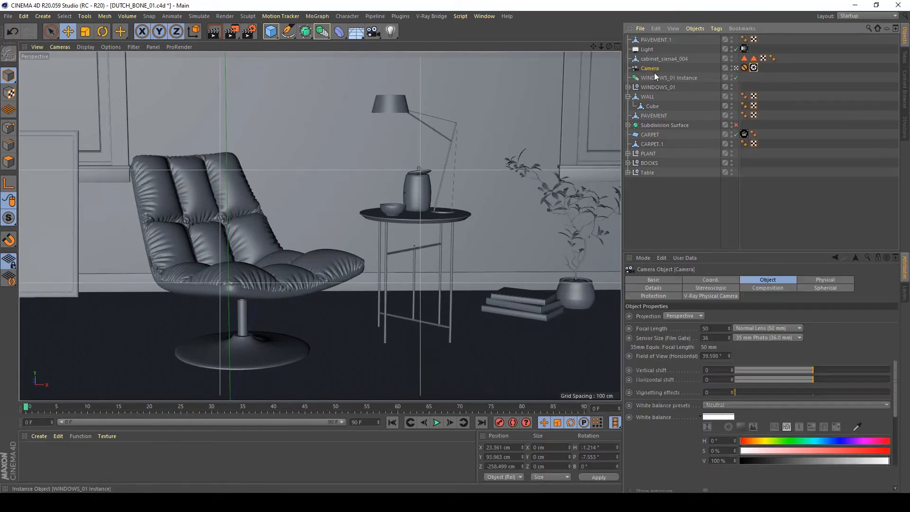
left_click(754, 68)
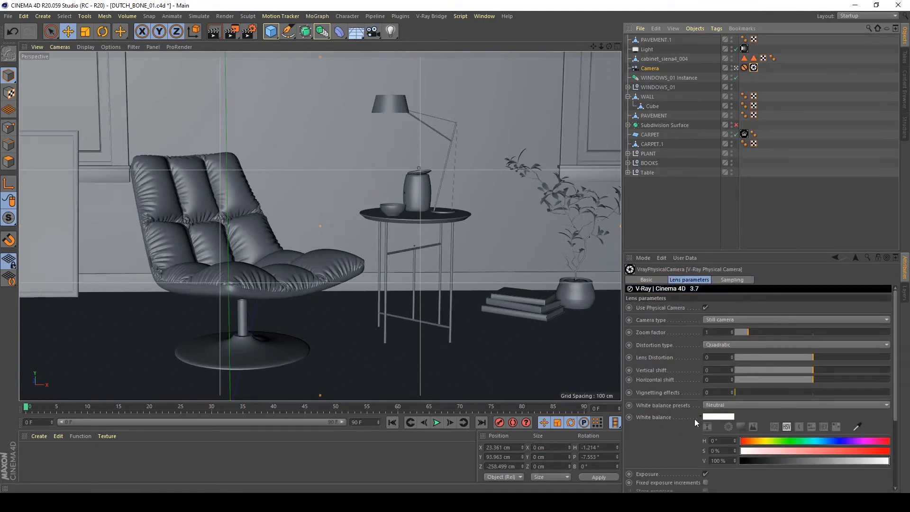
scroll(645, 417, "down", 3)
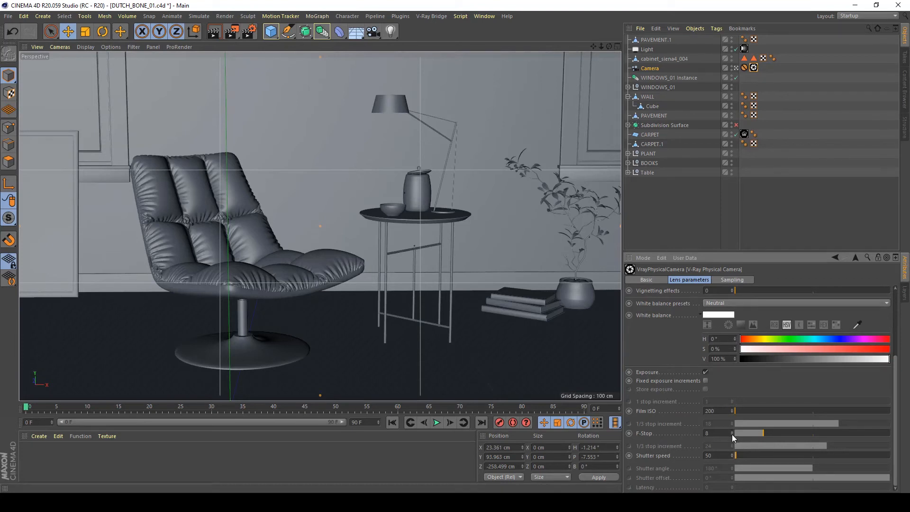
left_click_drag(724, 433, 666, 434)
type("8")
type("7.1")
key("Return")
scroll(644, 428, "up", 3)
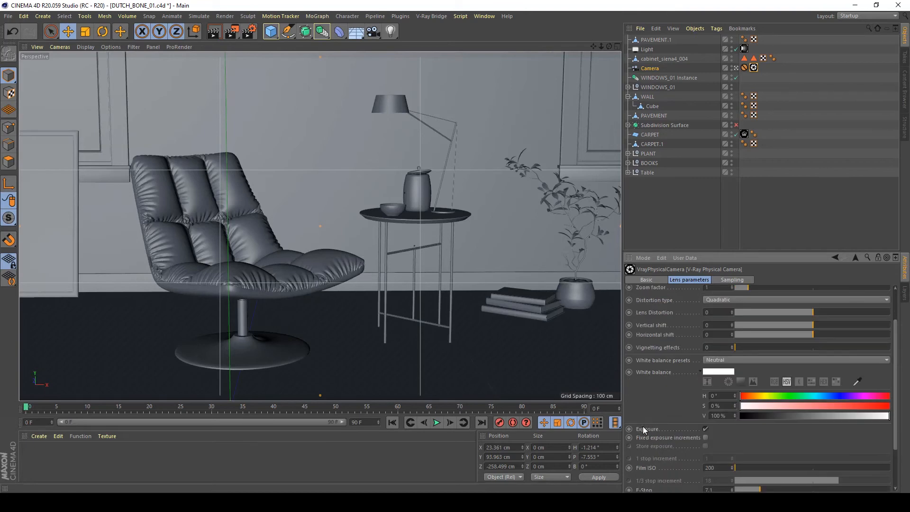
Enable Ambient Occlusion in the V-Ray indirect illumination settings and adjust its radius, then close the render settings
left_click(248, 36)
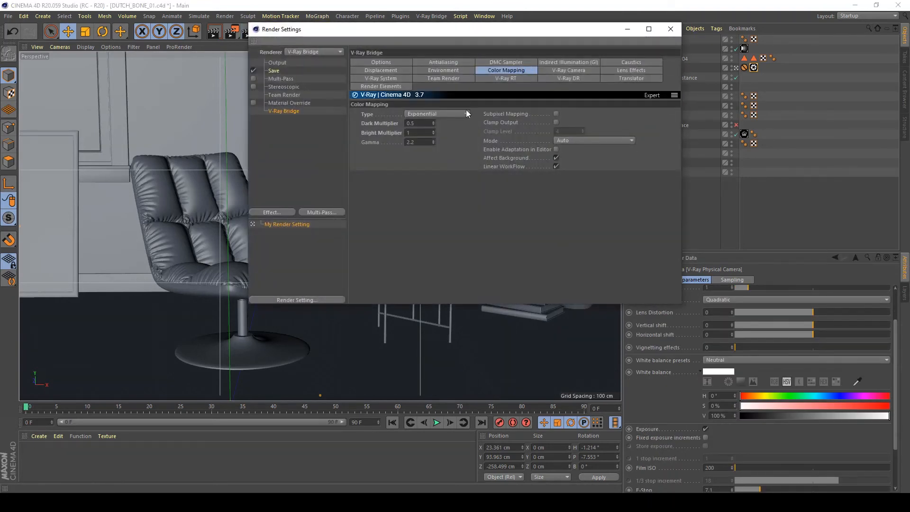
left_click(593, 63)
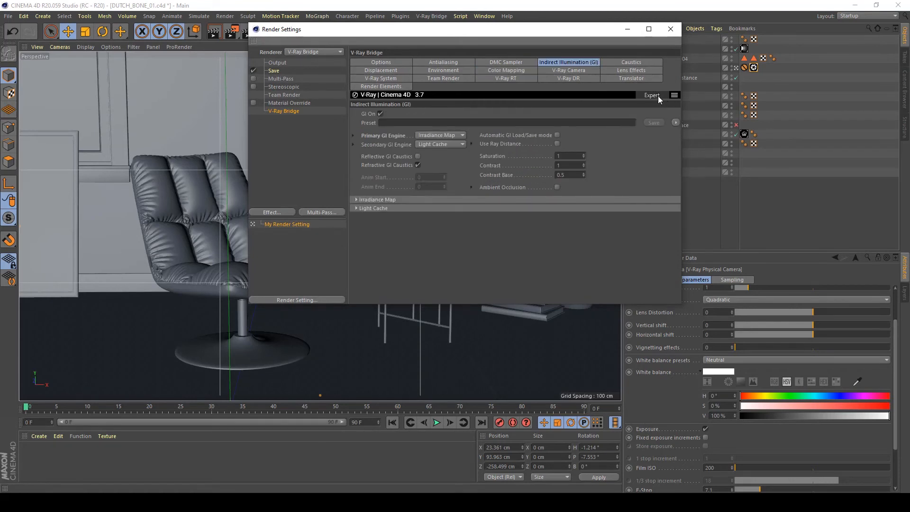
left_click(558, 187)
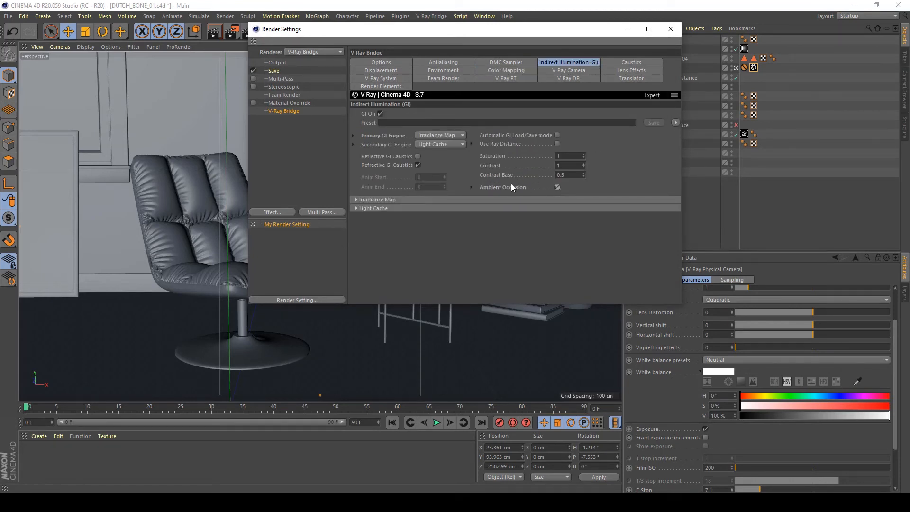
left_click(471, 187)
left_click(570, 196)
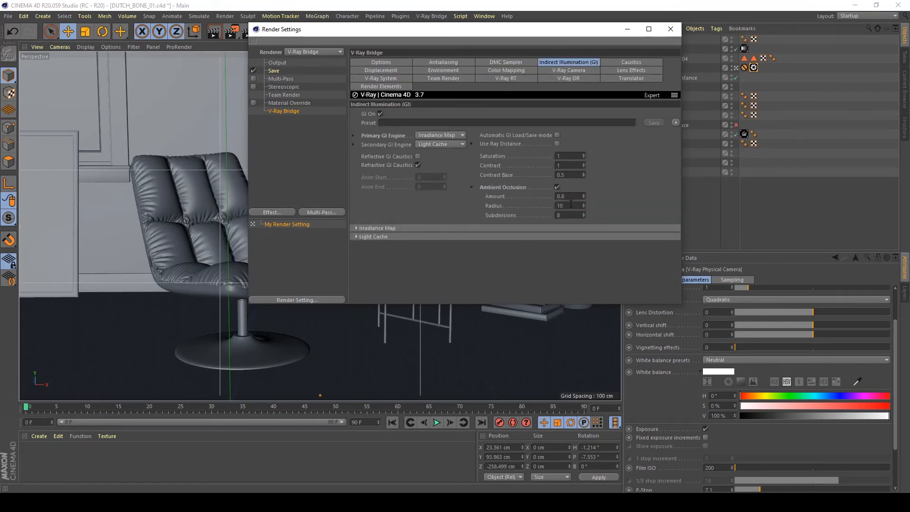
left_click(568, 208)
type("5")
left_click(570, 207)
type("10")
key("BackSpace")
type("76")
key("Return")
left_click(670, 29)
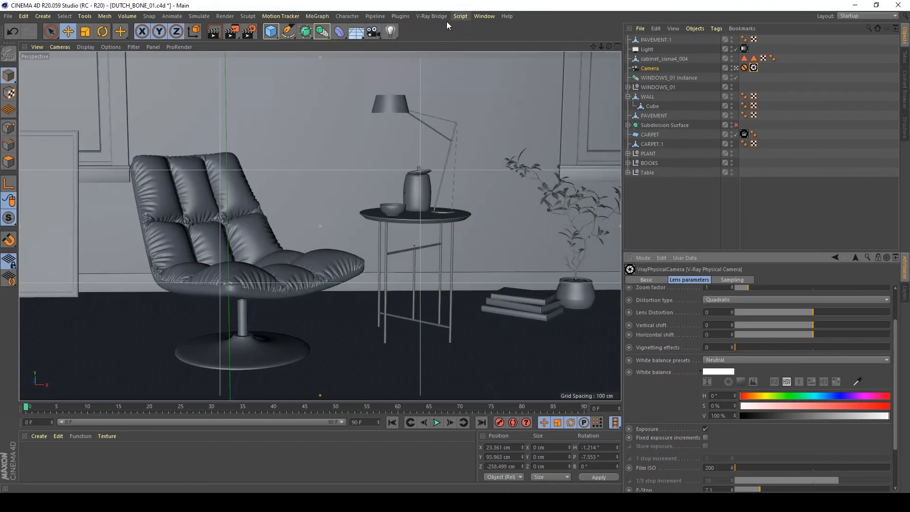
Render the scene with ambient occlusion and compare it with the previous render in the history, then close the viewer
left_click(232, 32)
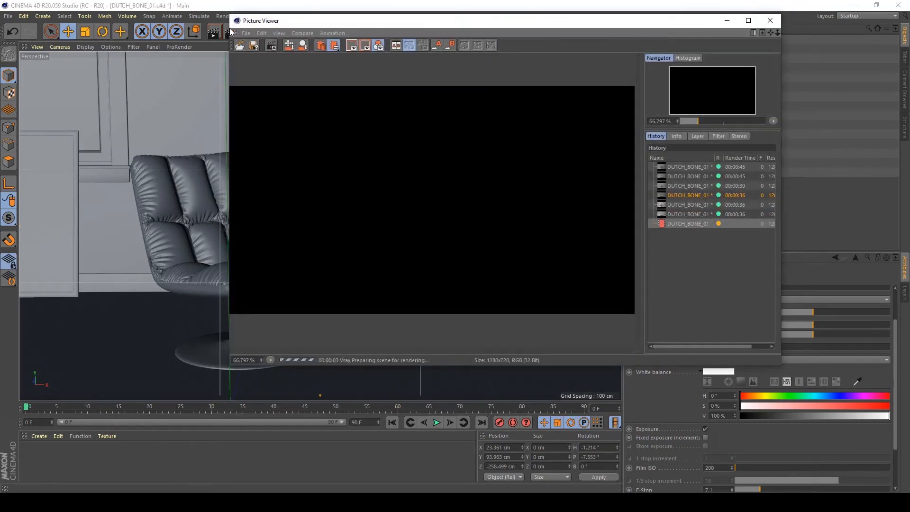
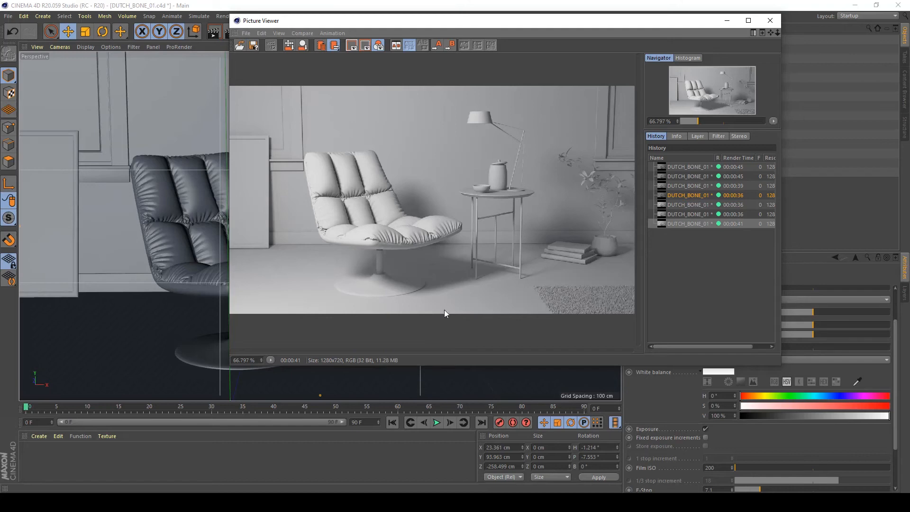
key("Up")
key("Down")
key("Up")
key("Down")
key("Up")
key("Down")
key("Up")
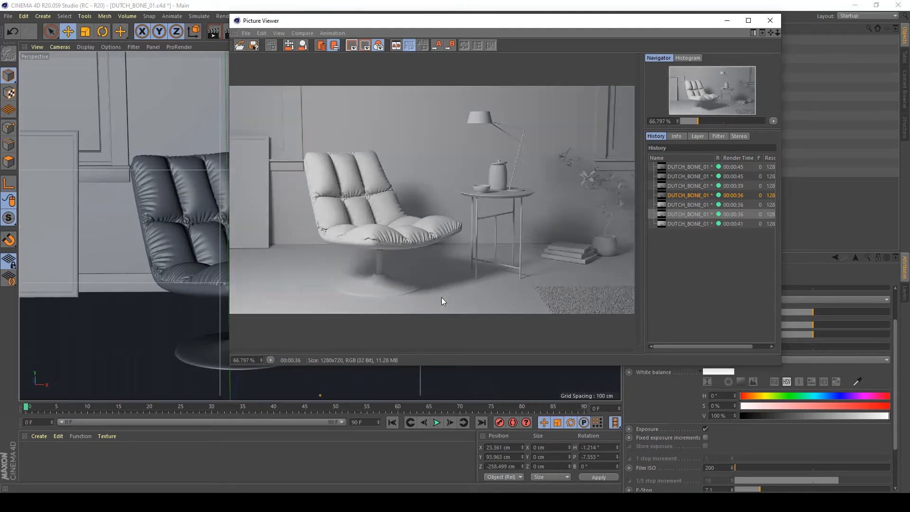
key("Down")
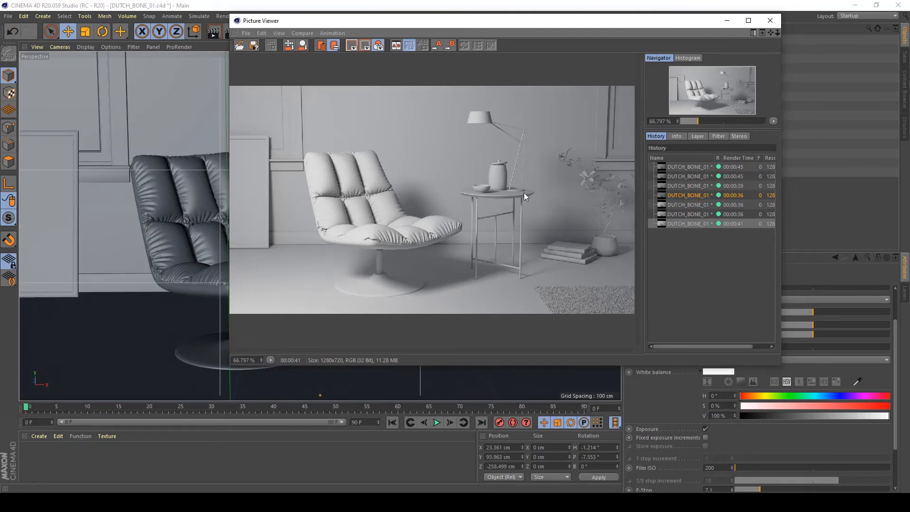
key("Up")
key("Down")
key("Up")
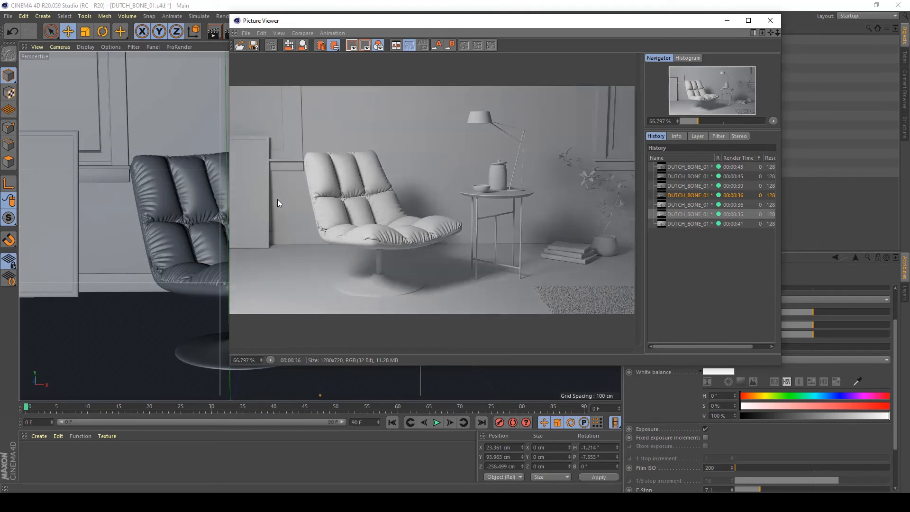
key("Down")
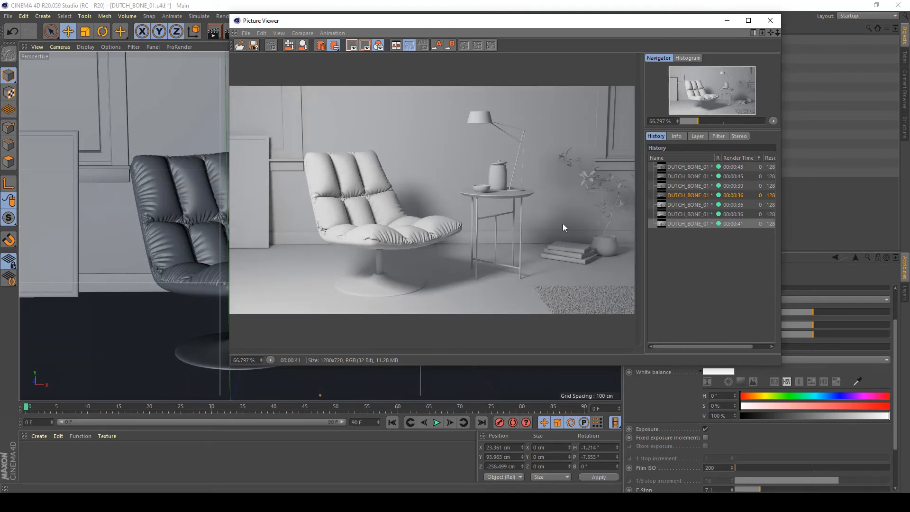
left_click(768, 24)
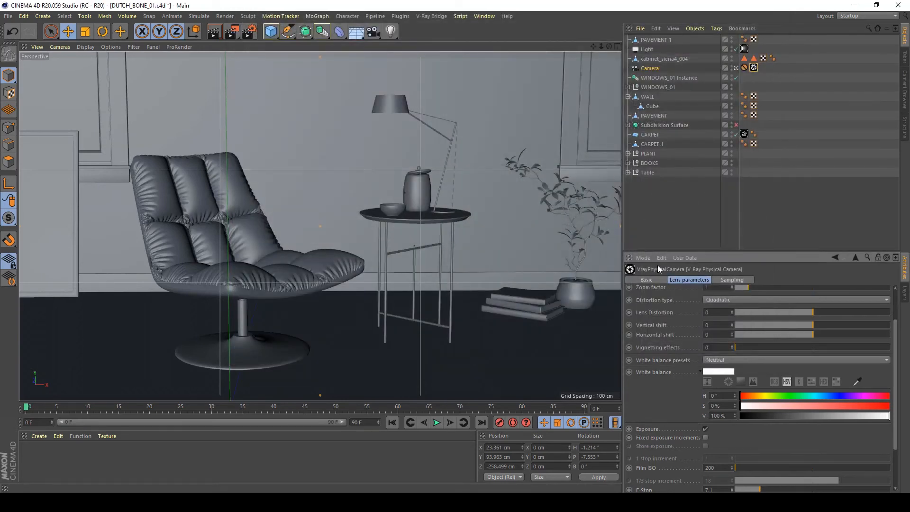
Create a V-Ray Advanced Material named GLASS and assign it to the window pane behind the chair
left_click(44, 436)
mouse_move(57, 327)
mouse_move(189, 327)
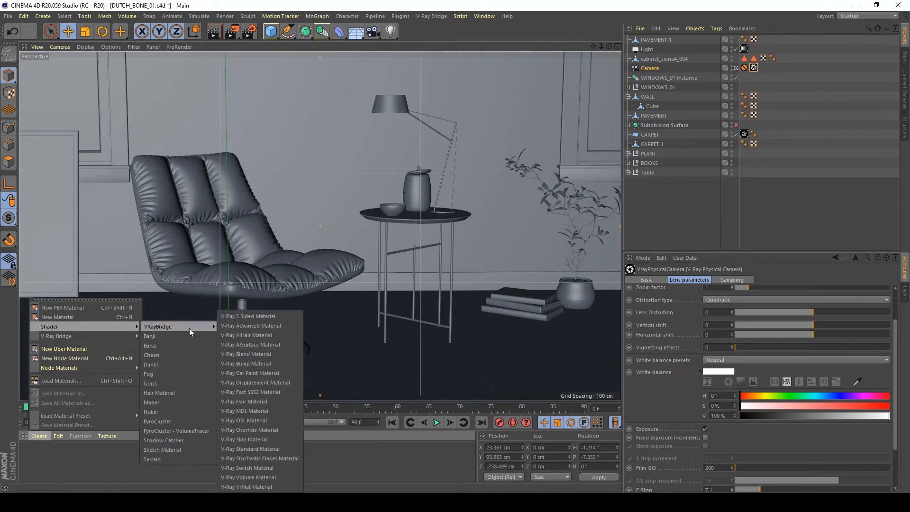
left_click(268, 326)
double_click(31, 454)
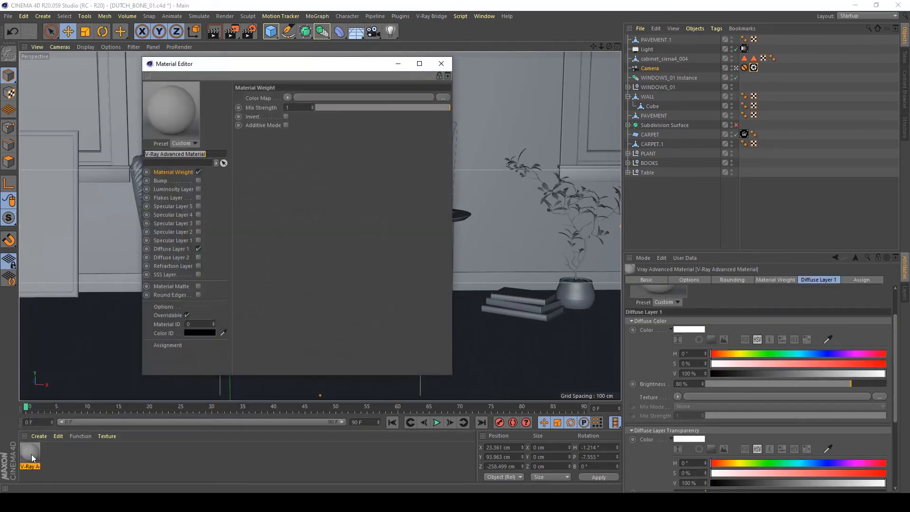
type("GLASS")
key("Return")
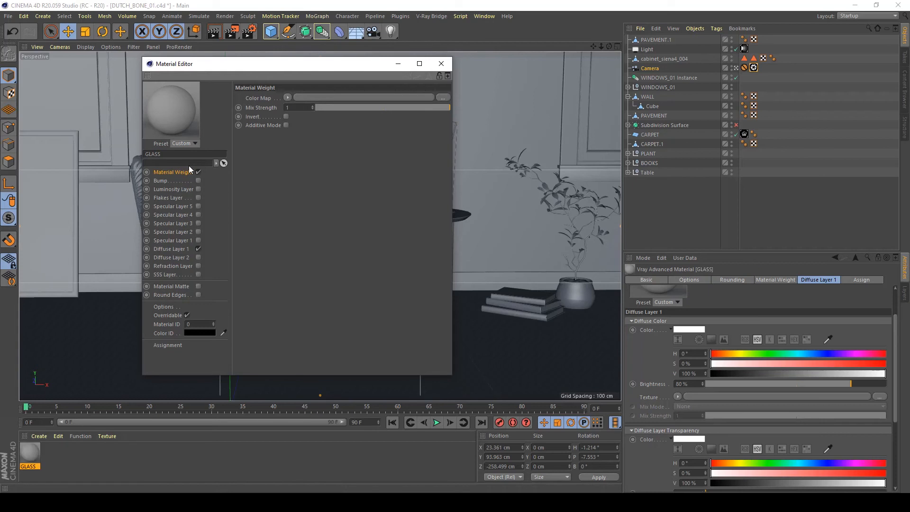
left_click(442, 63)
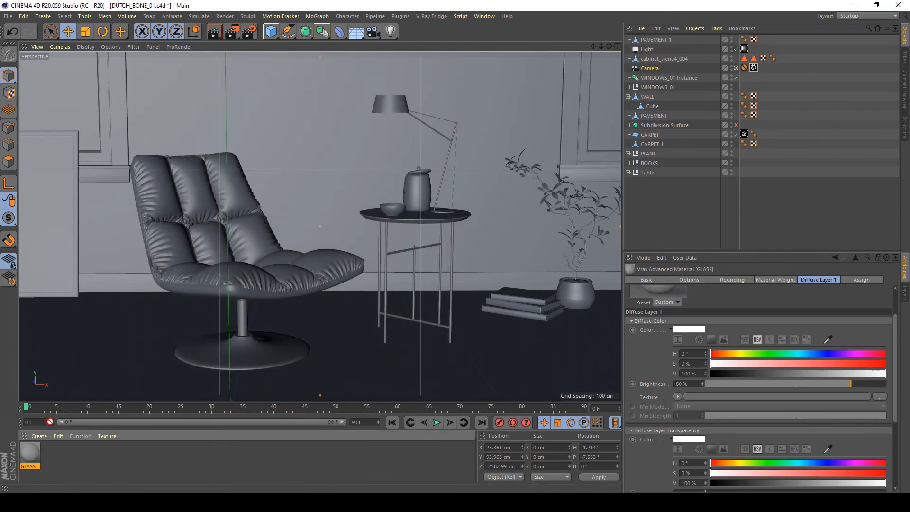
left_click_drag(67, 98, 67, 97)
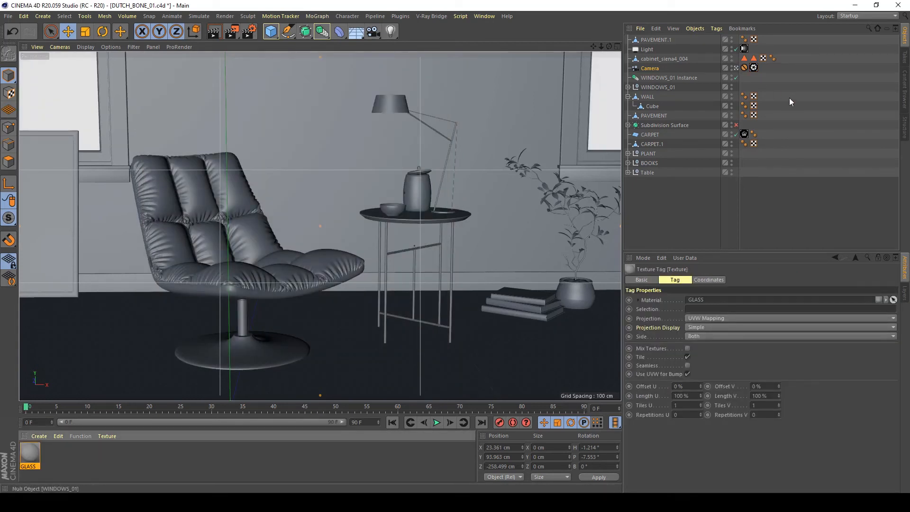
Turn GLASS into clear glass: disable Diffuse Layer 1, enable the Refraction Layer with an IOR of 1.4, and enable Specular Layer 1
left_click(737, 68)
left_click_drag(474, 131, 204, 232, "alt")
left_click_drag(408, 279, 576, 184, "alt")
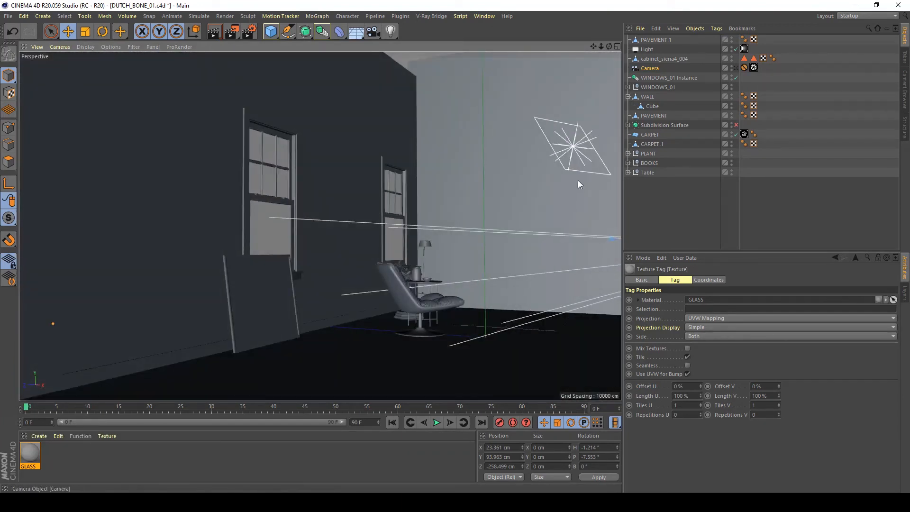
double_click(30, 452)
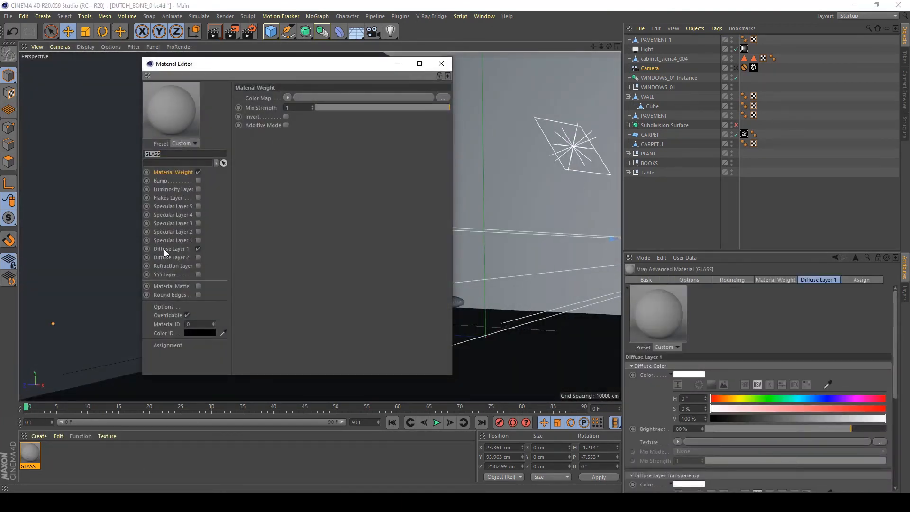
left_click(166, 249)
left_click(198, 249)
left_click(199, 266)
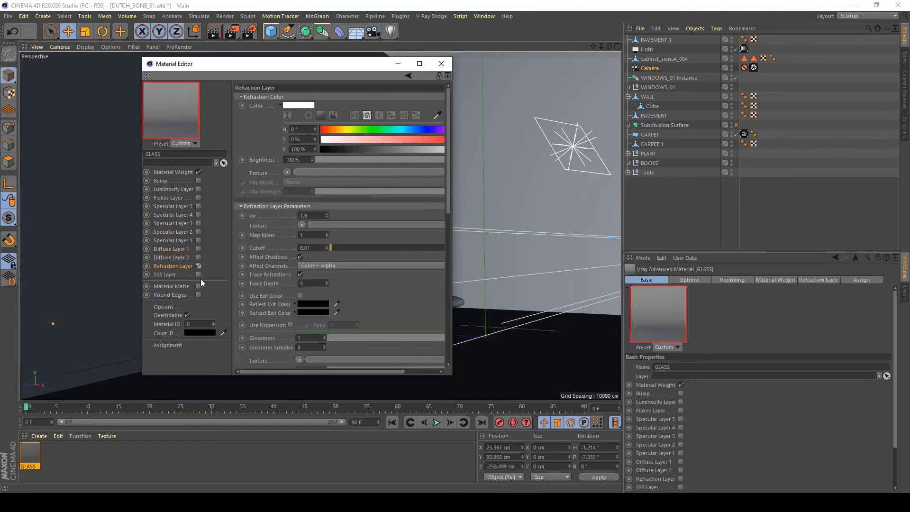
left_click(315, 216)
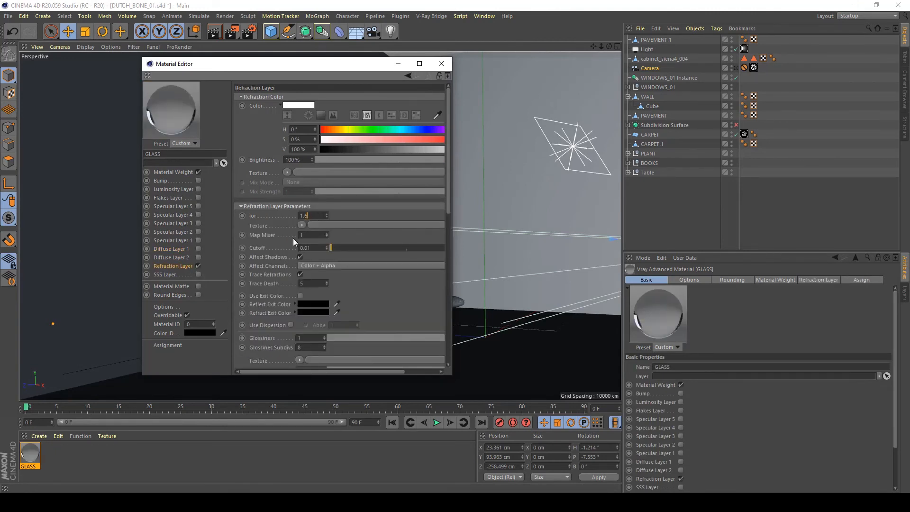
key("BackSpace")
type("4")
key("Return")
left_click(198, 241)
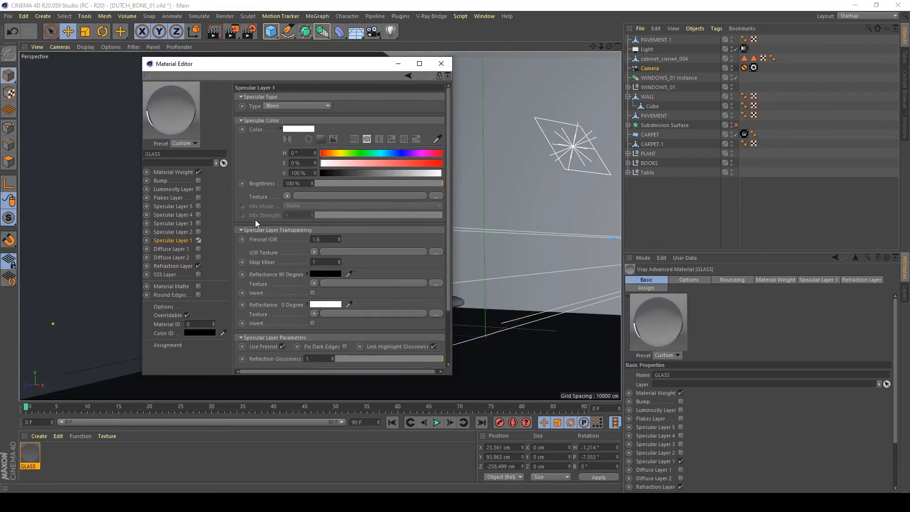
left_click(441, 64)
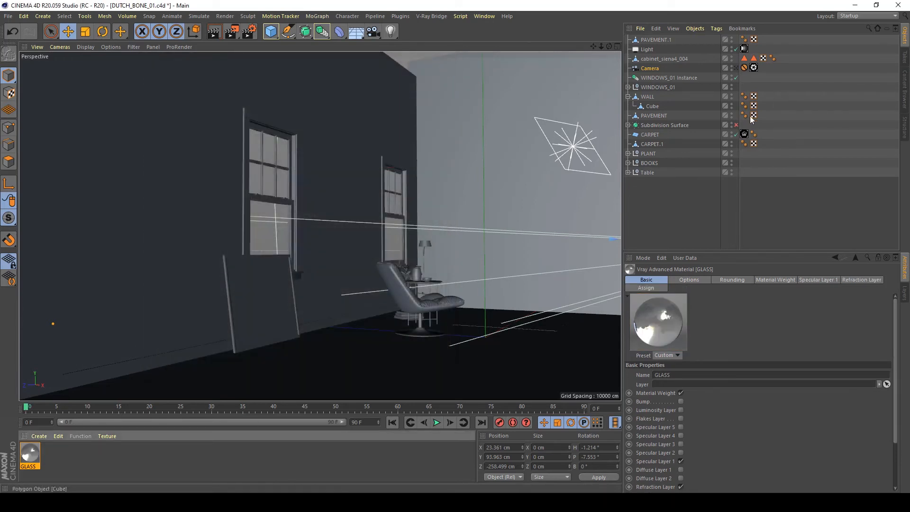
Return to the camera view and set the F-Stop of the camera's V-Ray Physical Camera tag to 8
left_click(737, 69)
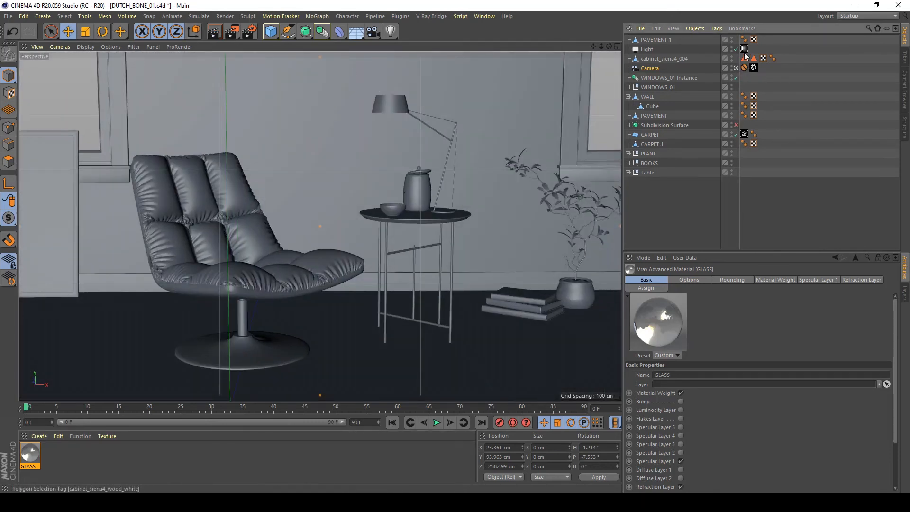
left_click(754, 68)
scroll(895, 407, "down", 5)
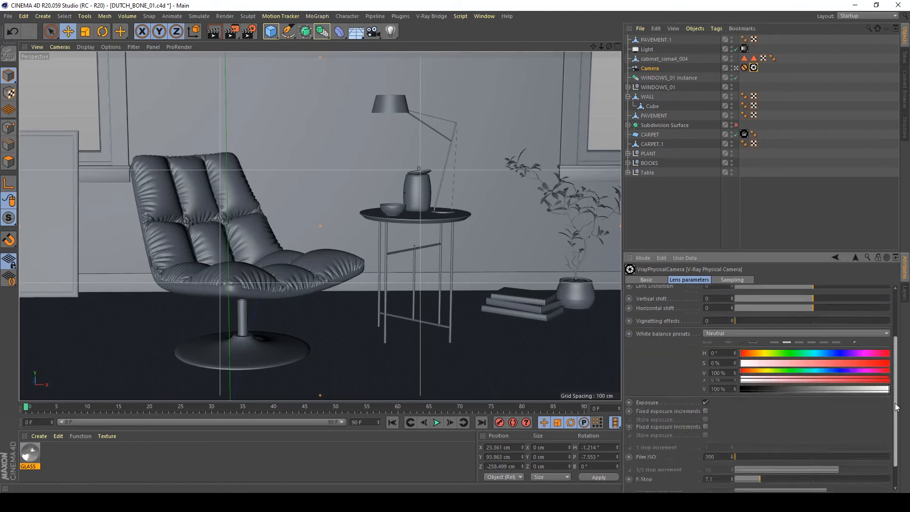
scroll(897, 407, "down", 2)
left_click(721, 433)
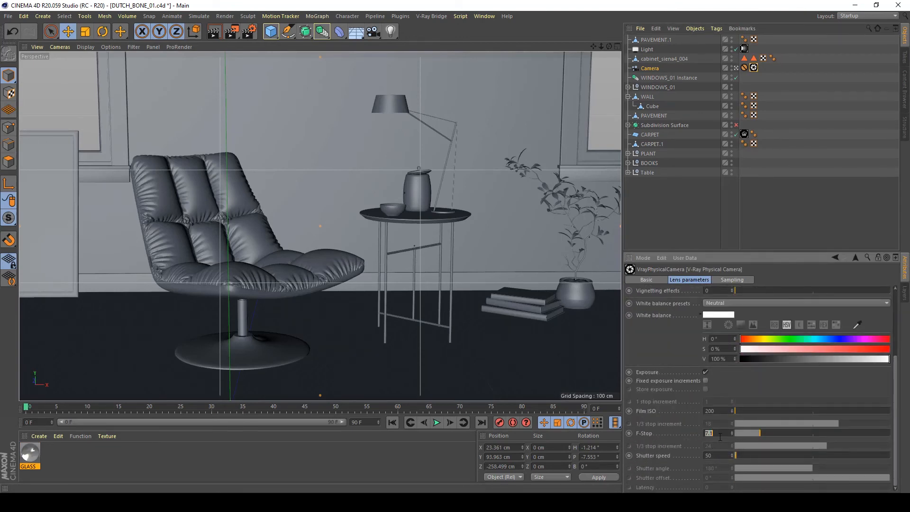
type("8")
key("Return")
Enable Fixed exposure increments on the physical camera, setting the Film ISO increment to 2 and the shutter speed increment to 18
left_click(706, 381)
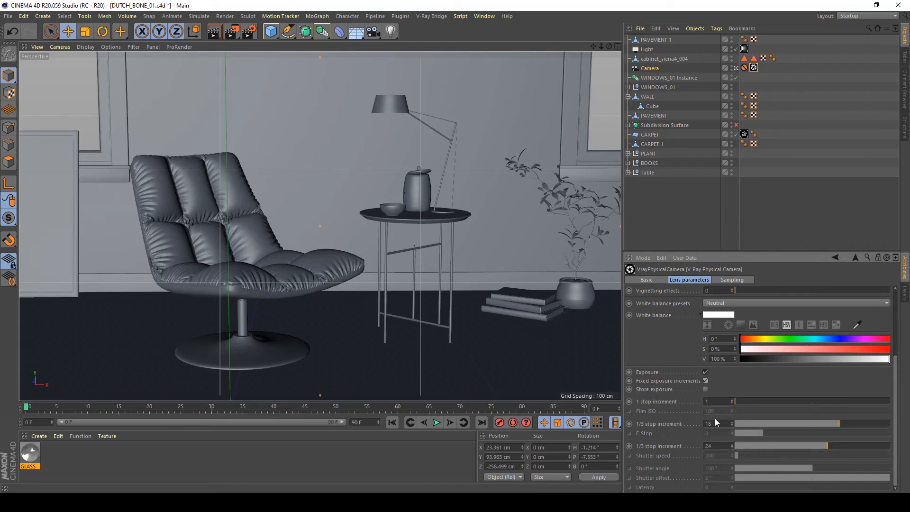
left_click(705, 380)
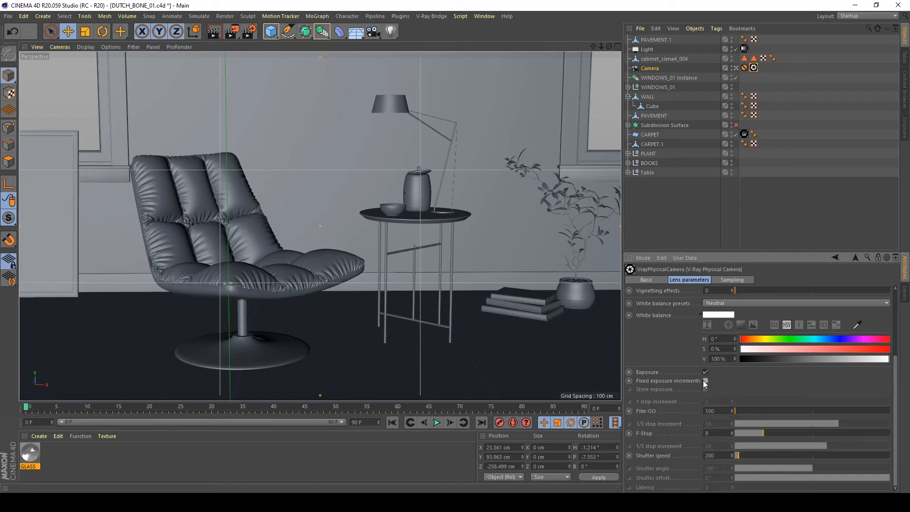
left_click(705, 380)
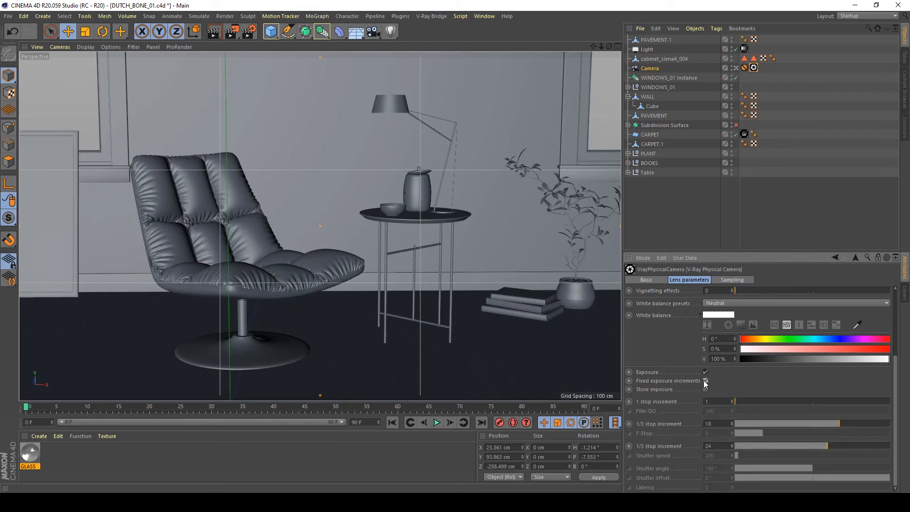
left_click(733, 401)
left_click(733, 449)
left_click(732, 449)
left_click(733, 448)
left_click(733, 447)
left_click(732, 448)
left_click(733, 447)
Set the physical camera's F-Stop 1/3 stop increment to 18 and its shutter speed 1/3 stop increment to 17
left_click(732, 422)
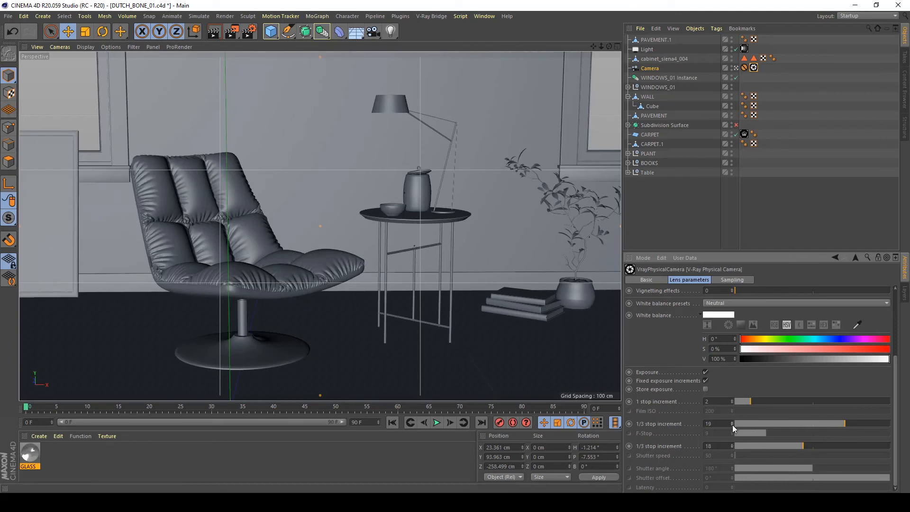
left_click(733, 425)
left_click(733, 426)
left_click(732, 421)
key("BackSpace")
type("7")
key("Return")
double_click(724, 425)
type("18")
key("Return")
left_click(733, 448)
left_click(732, 444)
left_click(732, 449)
Start a render with the glass and new exposure, and delete the preceding ambient occlusion render from the history
left_click(232, 31)
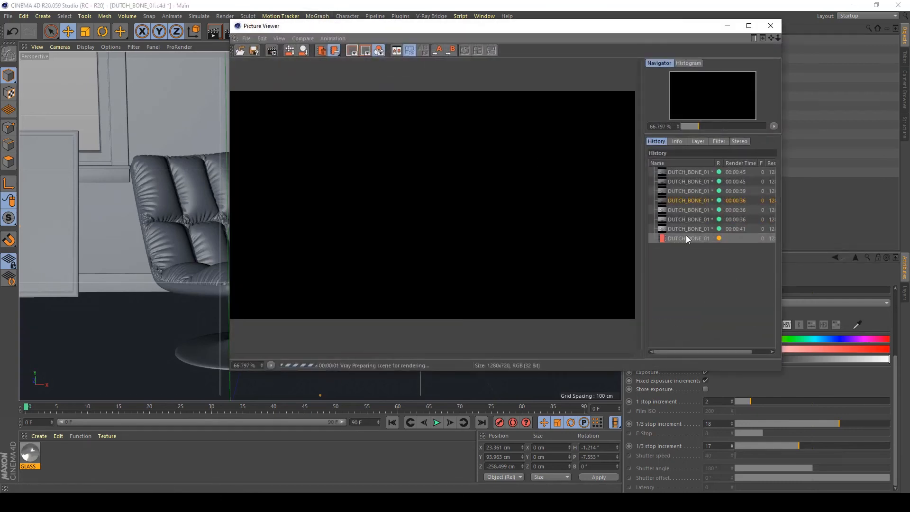
left_click(688, 229)
key("Delete")
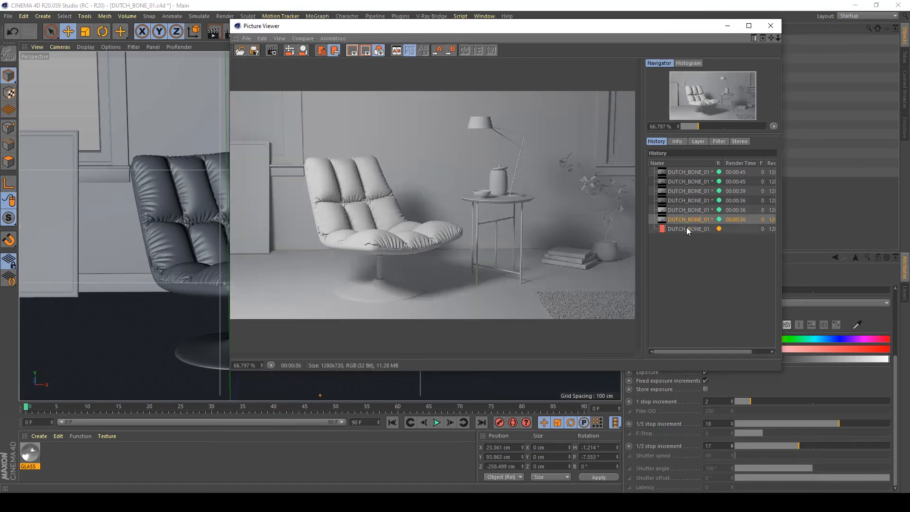
Compare the render in progress with the preceding ambient occlusion render by switching between the two history entries
left_click(687, 227)
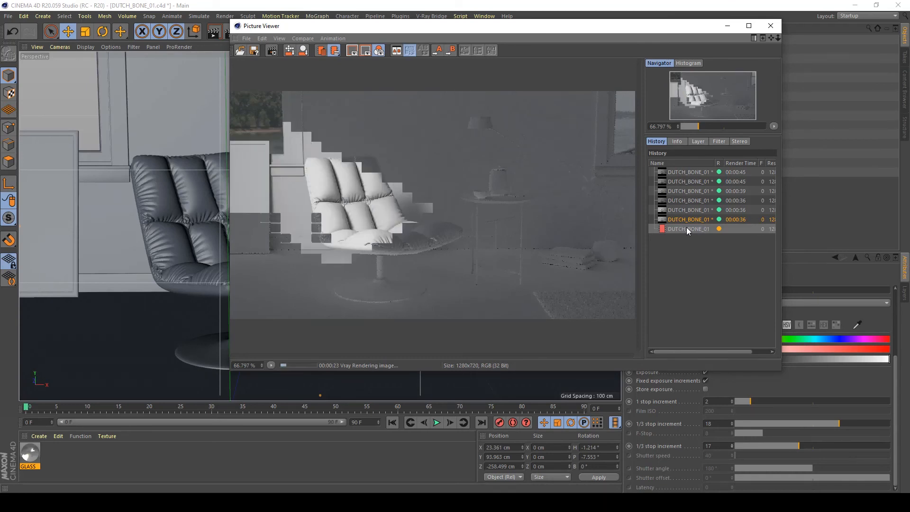
key("Up")
key("Down")
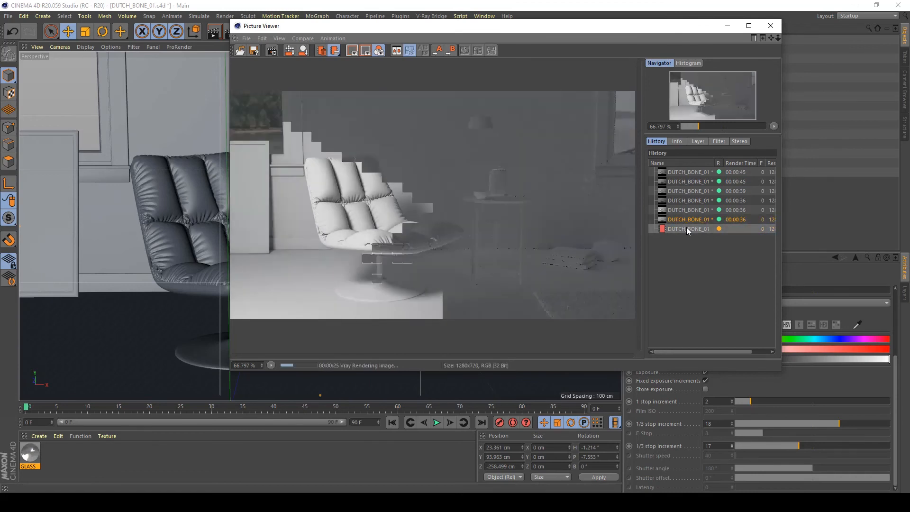
key("Up")
key("Down")
key("Up")
key("Down")
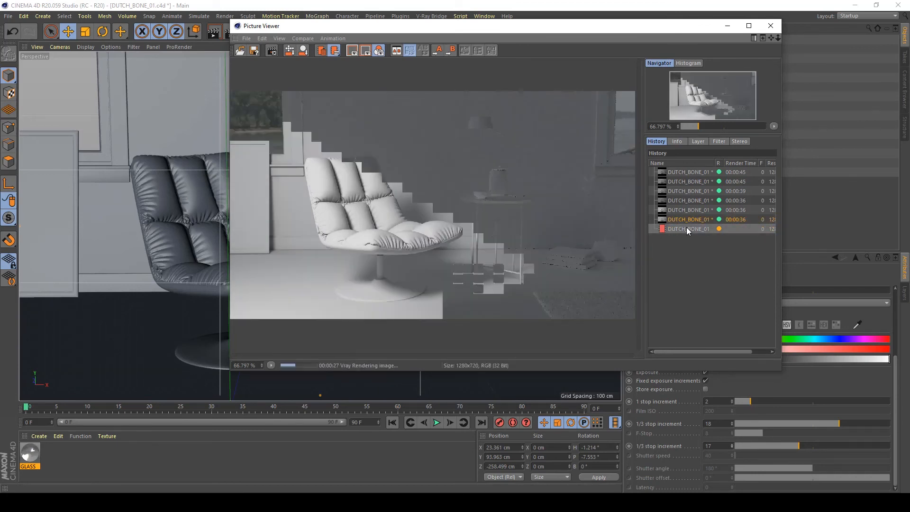
key("Up")
key("Down")
key("Up")
key("Down")
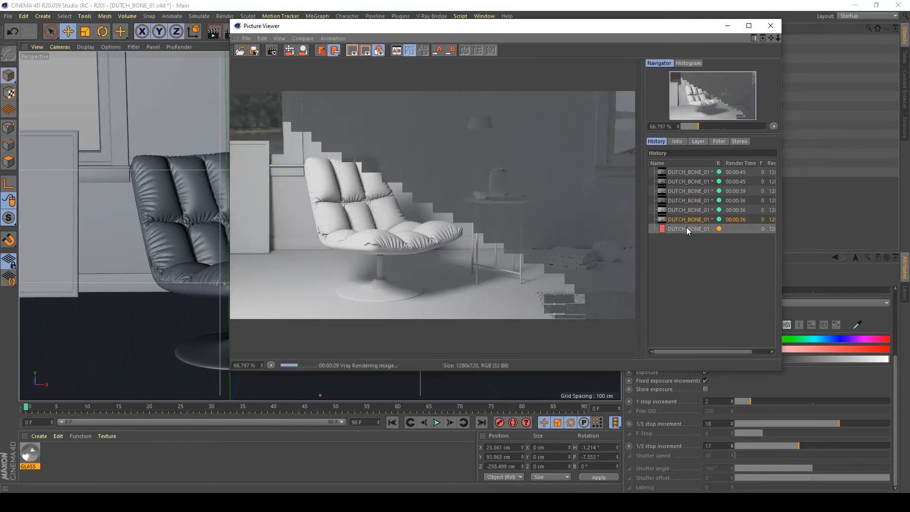
key("Up")
key("Down")
key("Up")
key("Down")
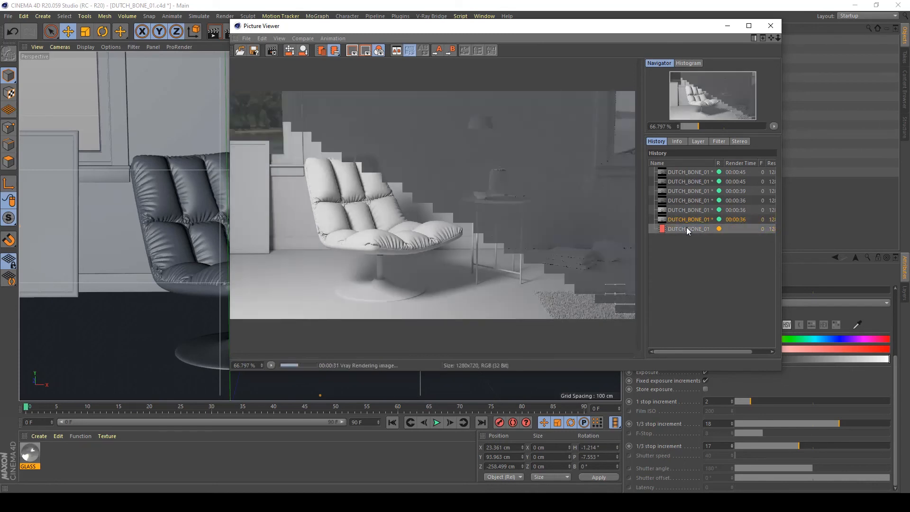
key("Up")
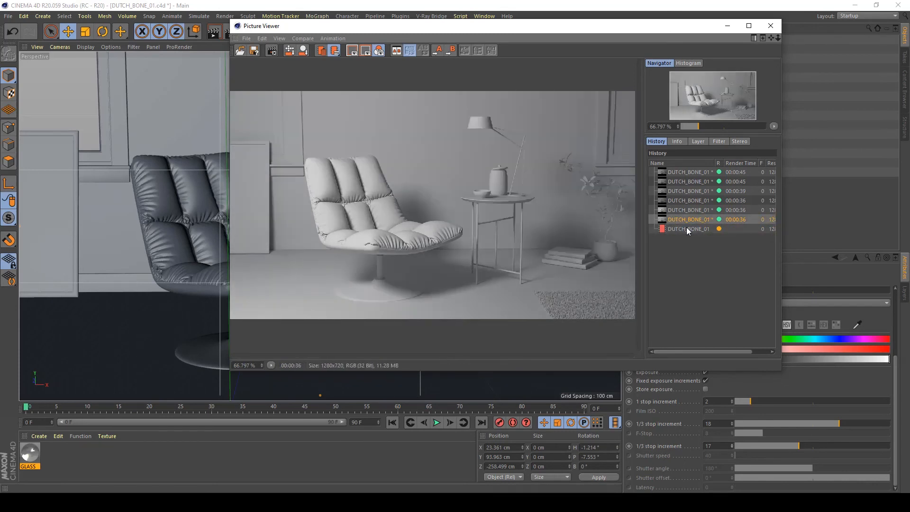
key("Down")
key("Up")
key("Up")
key("Down")
key("Down")
key("Up")
key("Down")
key("Down")
key("Up")
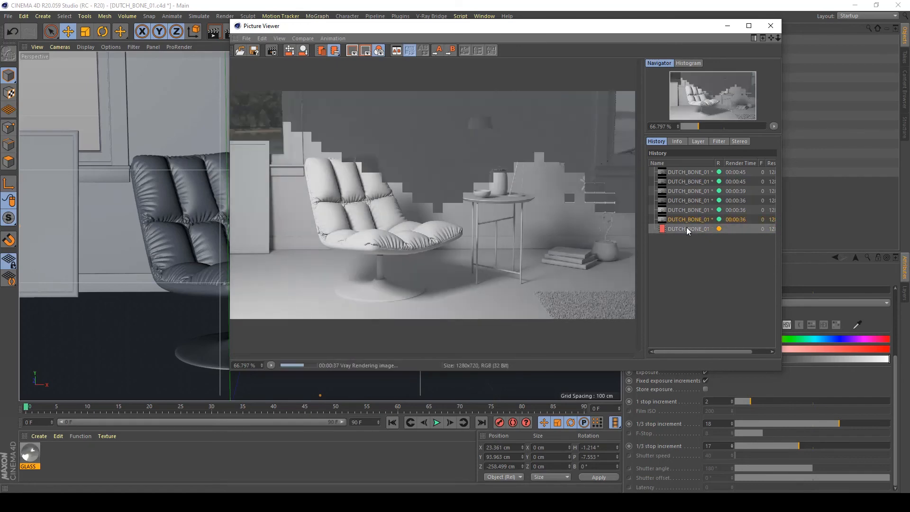
key("Down")
key("Up")
key("Down")
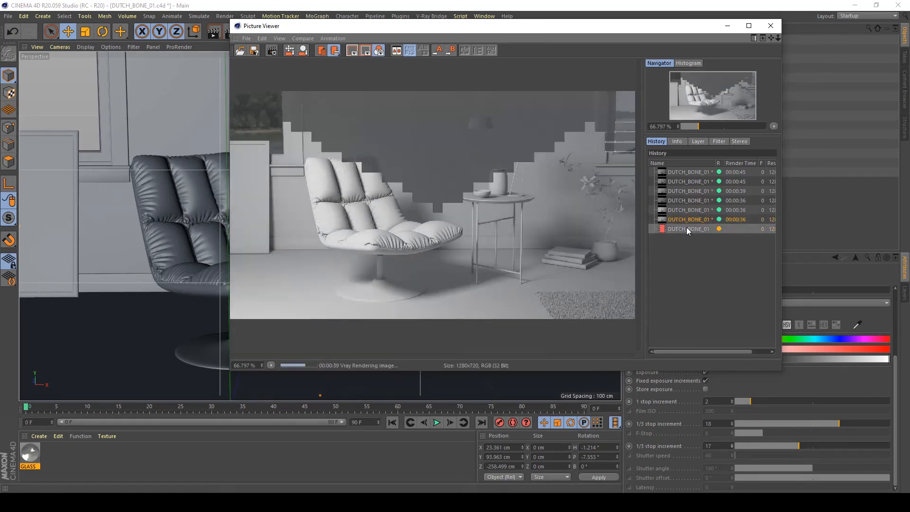
key("Up")
key("Down")
Stop the unfinished render and close the Picture Viewer
left_click(770, 30)
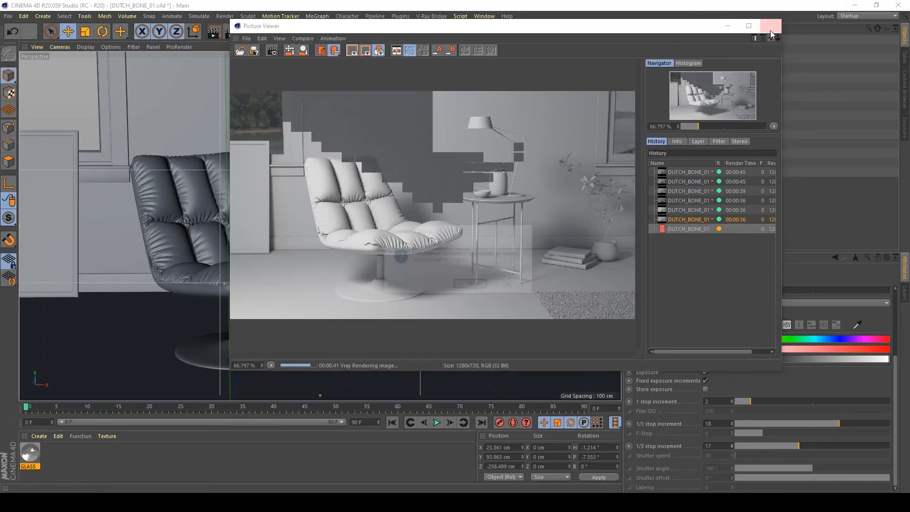
left_click(480, 287)
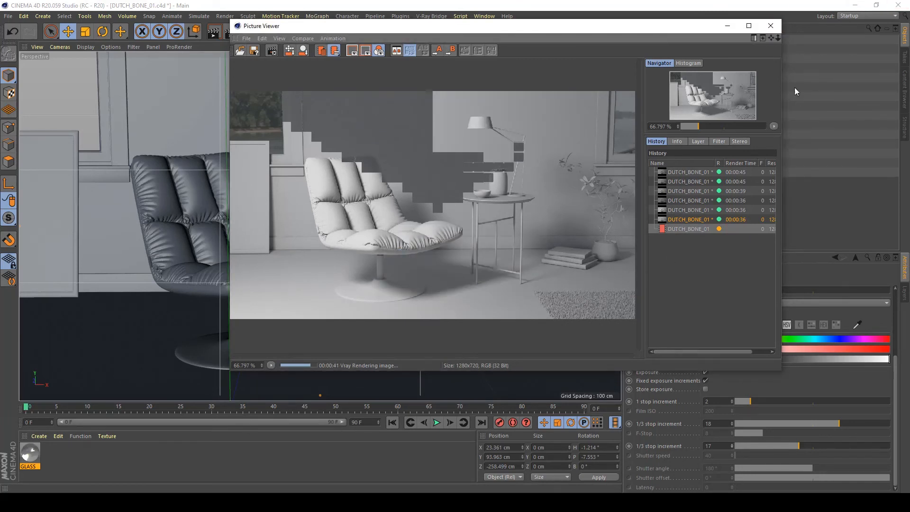
left_click(771, 26)
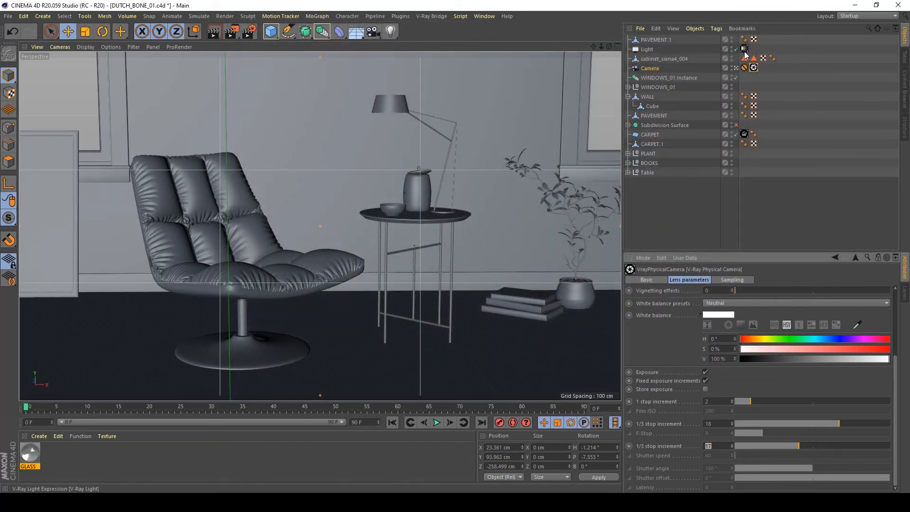
Review the area light's V-Ray Light tag and the V-Ray Color Mapping settings, and start a new test render
left_click(697, 50)
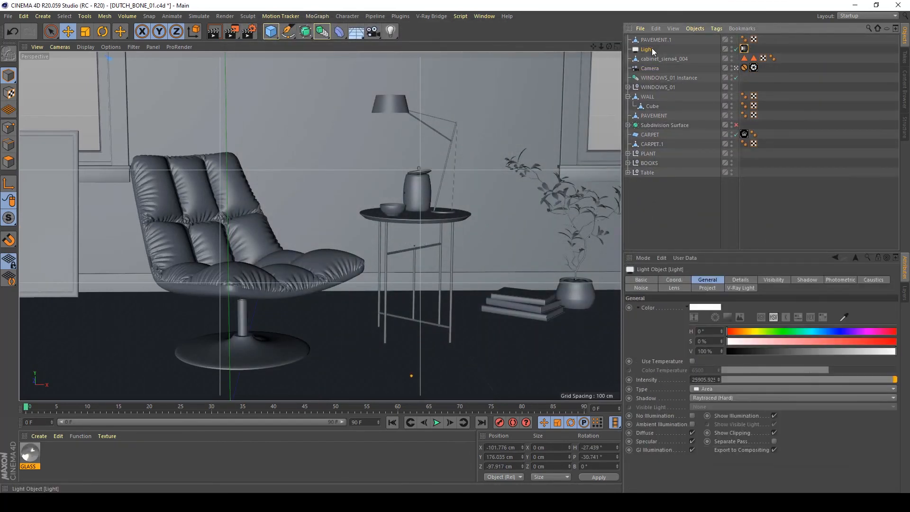
left_click(745, 49)
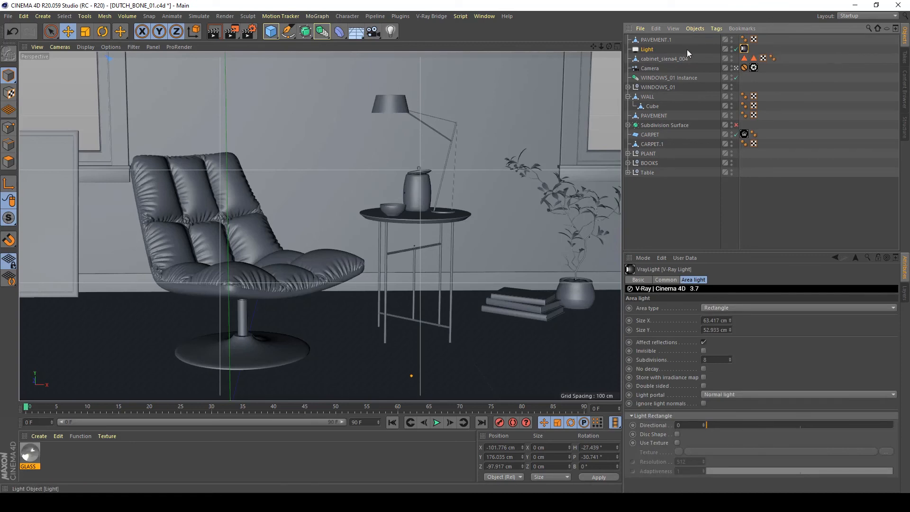
left_click(249, 32)
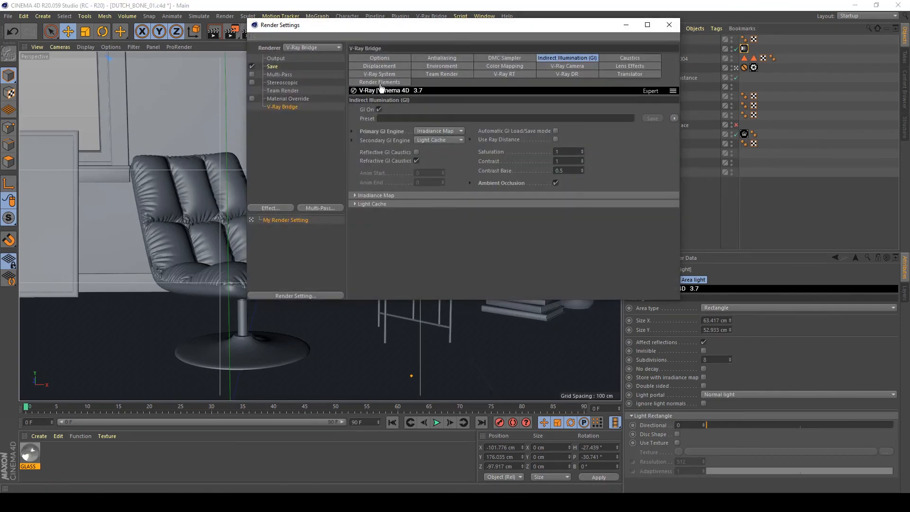
left_click(507, 66)
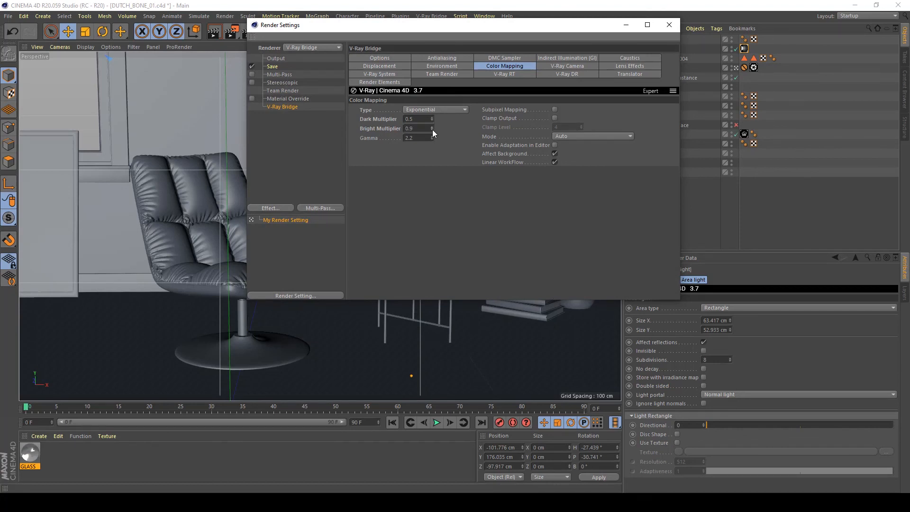
left_click(236, 35)
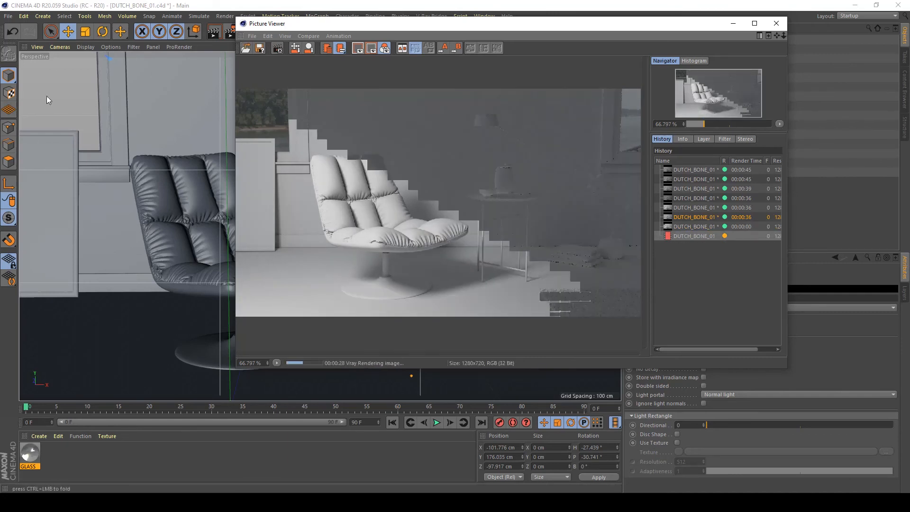
Inspect the chair's seat up close in the new render and compare the image with the earlier history entries
scroll(438, 276, "up", 5)
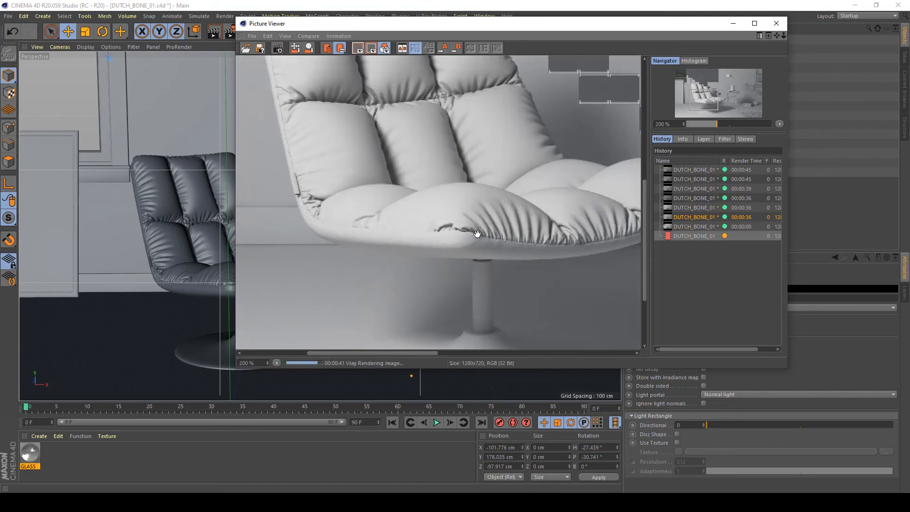
scroll(478, 234, "down", 1)
scroll(477, 234, "down", 1)
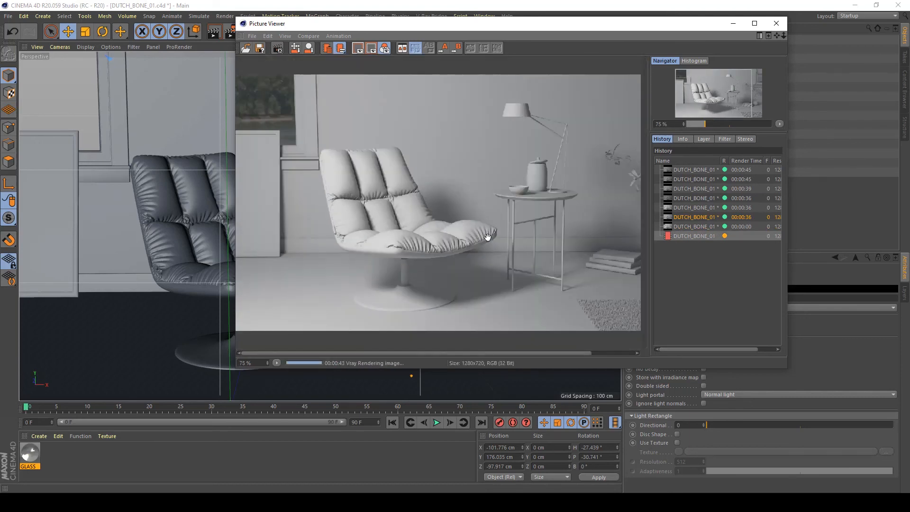
left_click(674, 218)
left_click(680, 226)
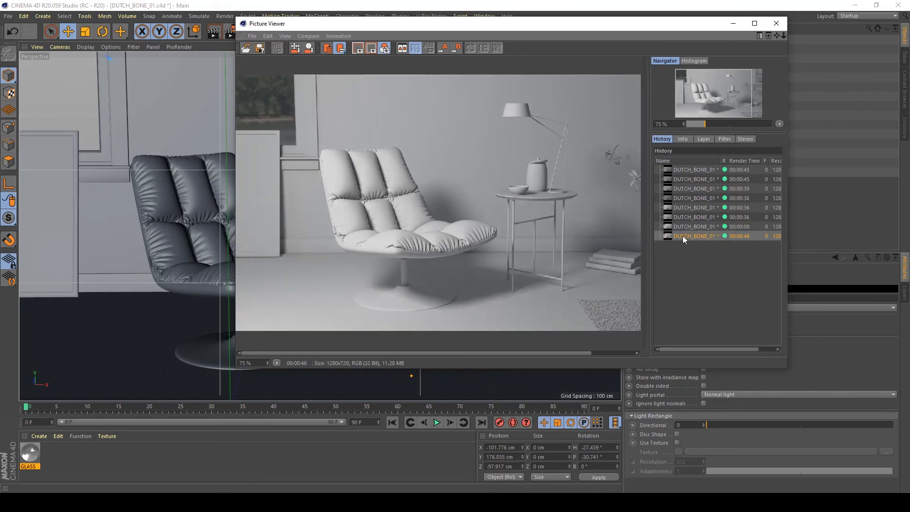
left_click(688, 236)
left_click(688, 230)
left_click(688, 233)
Close the Picture Viewer, edit the Bright Multiplier in the V-Ray Color Mapping settings, and start another render
left_click(772, 27)
left_click(423, 128)
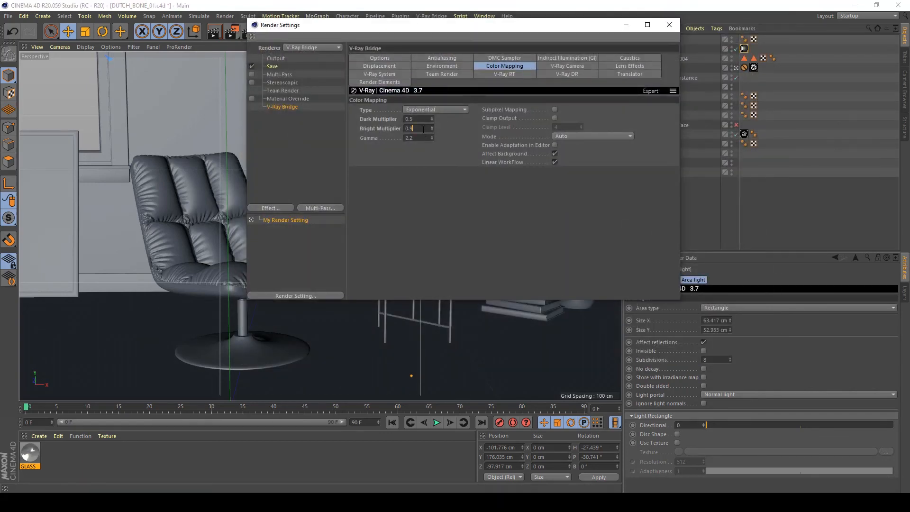
left_click(231, 32)
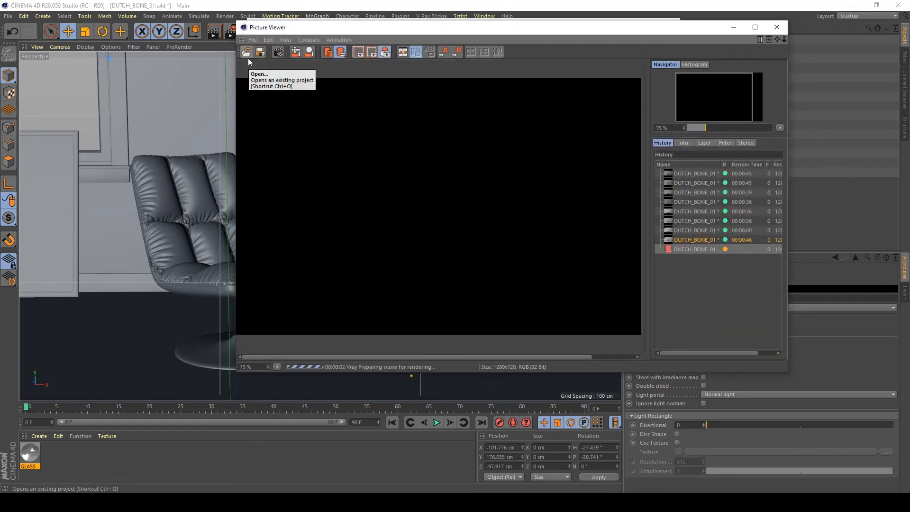
Examine the windows, chair and side table in the previous finished render while the new one is processing
left_click(687, 240)
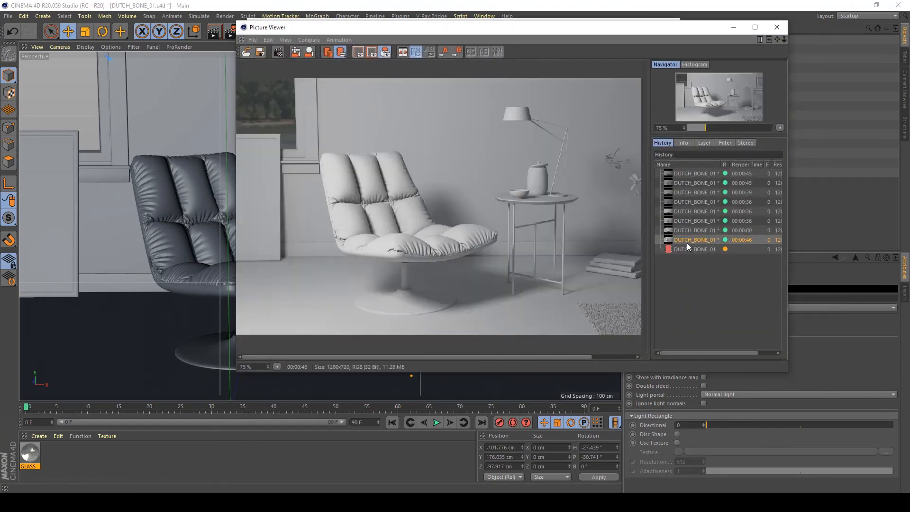
left_click_drag(480, 192, 447, 246)
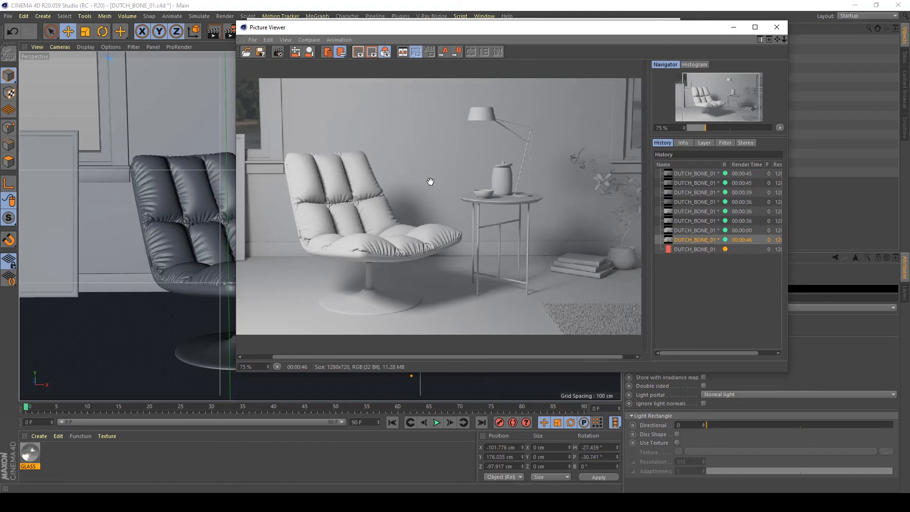
left_click_drag(431, 182, 536, 198)
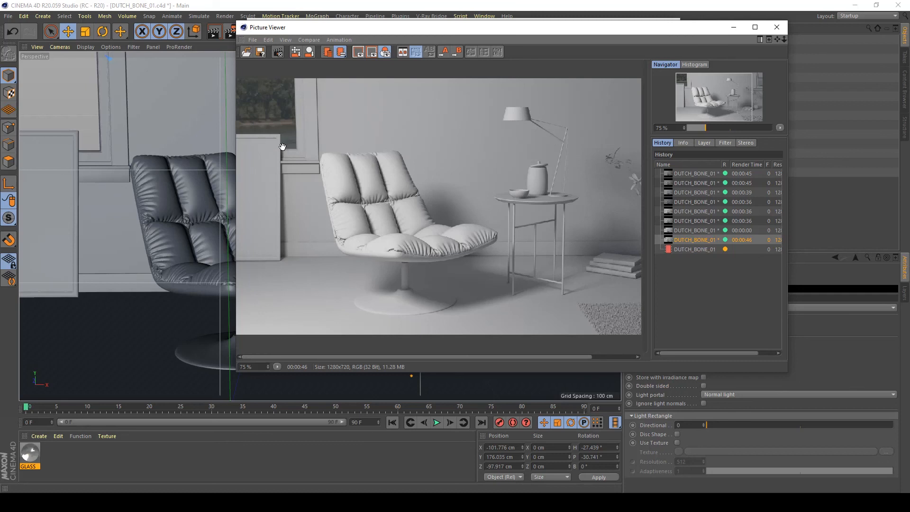
left_click_drag(378, 232, 280, 243)
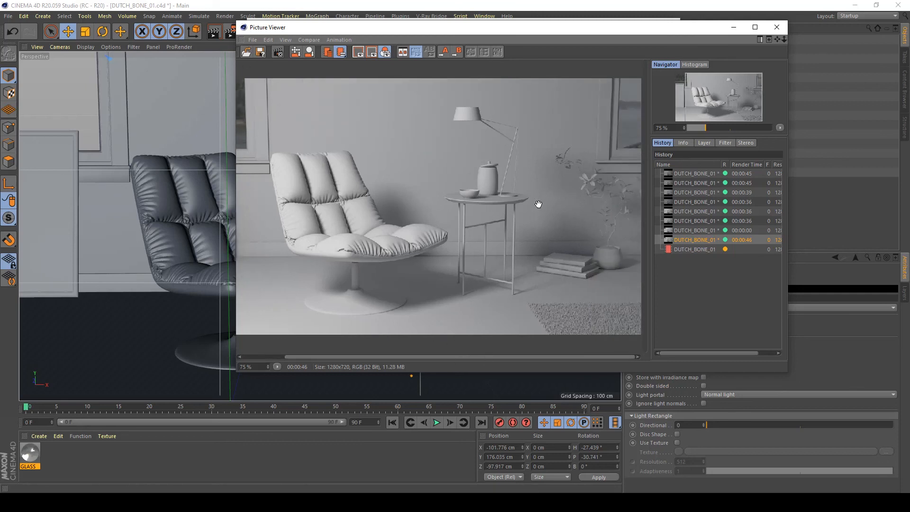
scroll(540, 202, "up", 1)
scroll(539, 202, "down", 2)
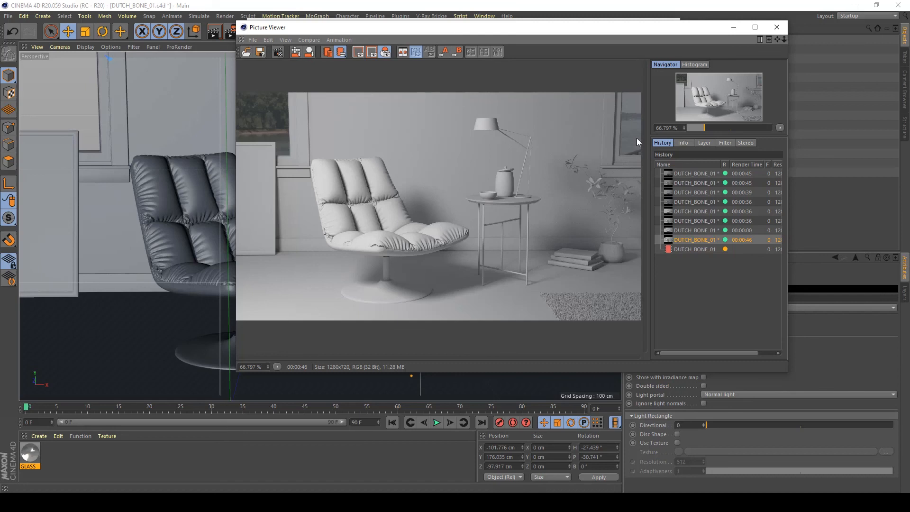
Compare the newest render with the previous and earlier ones by switching between history entries, and close the Picture Viewer
key("Down")
key("Up")
key("Down")
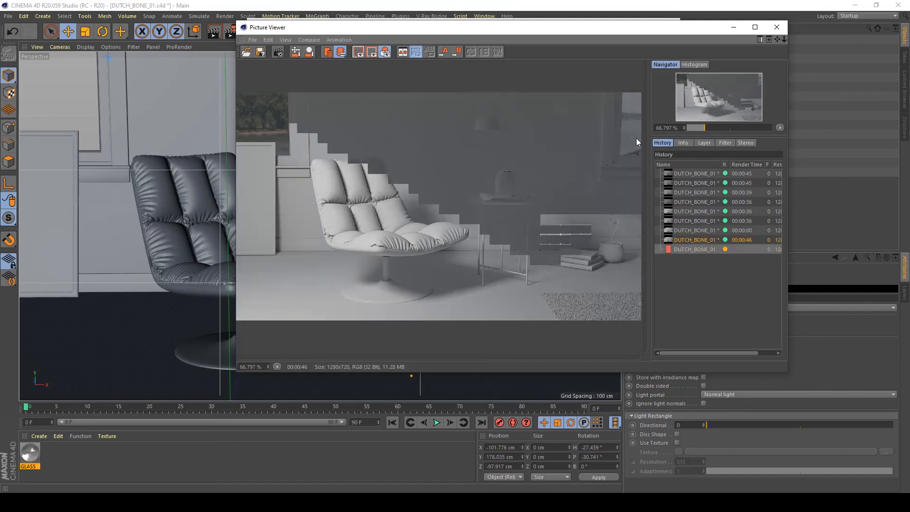
key("Up")
key("Down")
key("Up")
key("Down")
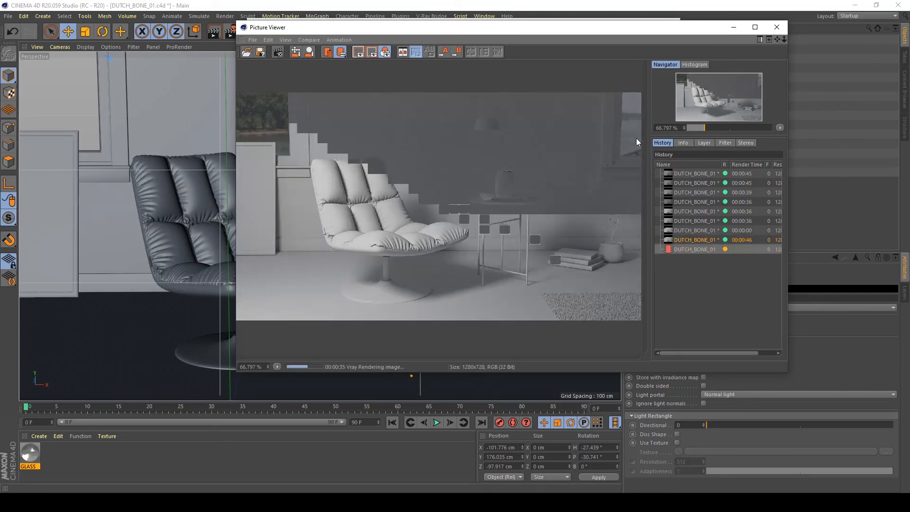
key("Up")
key("Down")
key("Up")
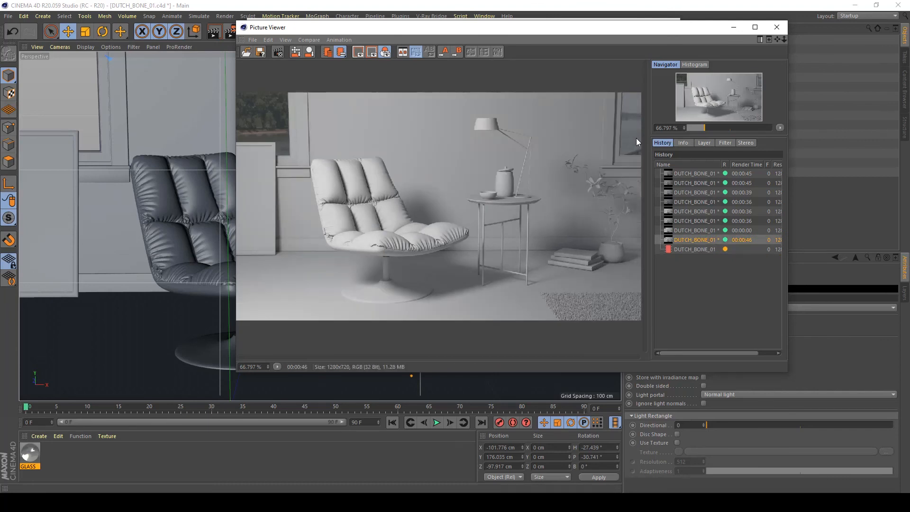
key("Down")
key("Up")
key("Down")
key("Up")
key("Up")
key("Up")
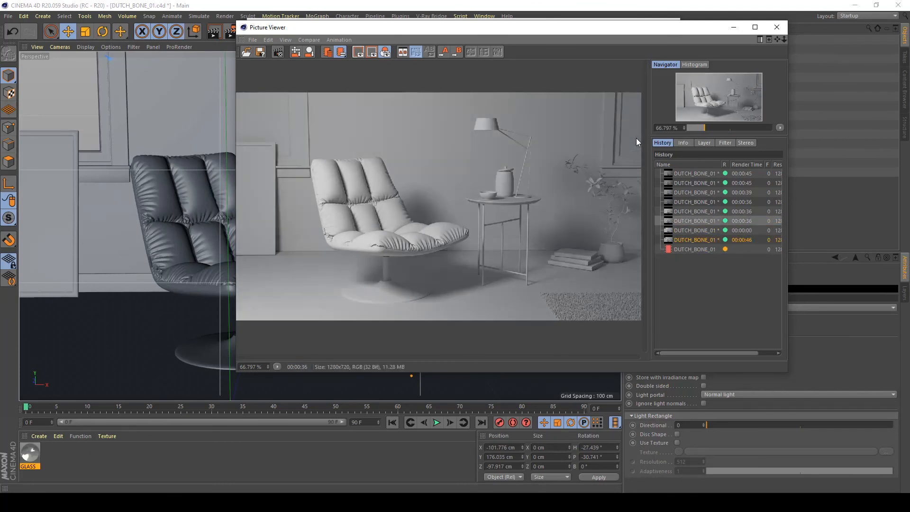
key("Down")
key("Down")
key("Down")
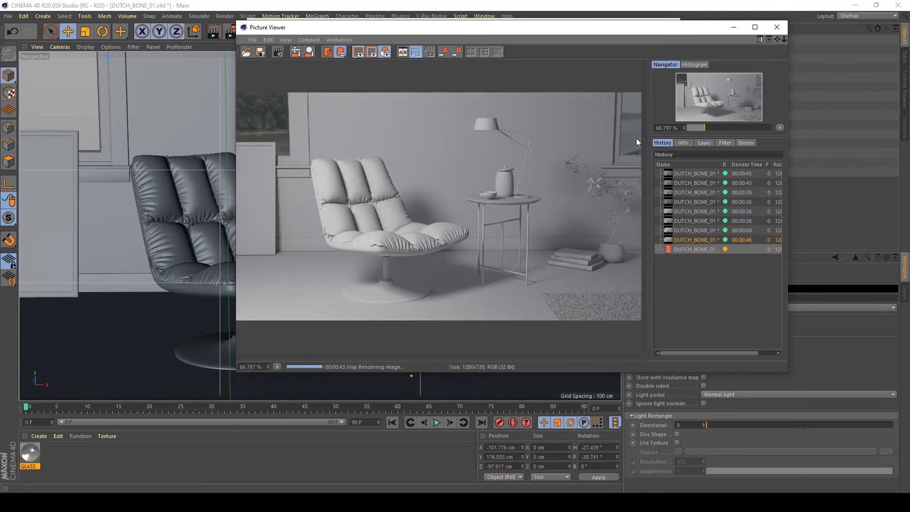
key("Up")
key("Down")
key("Up")
key("Down")
key("Up")
key("Down")
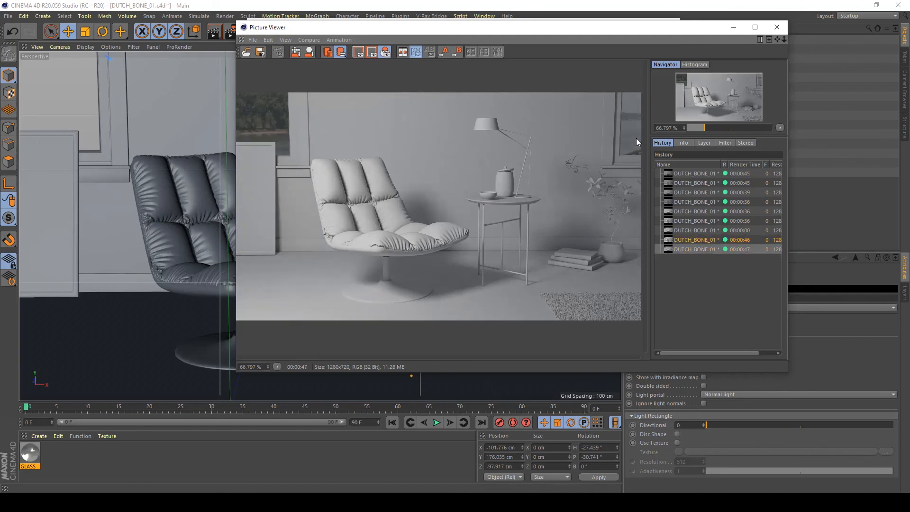
key("Up")
key("Down")
key("Up")
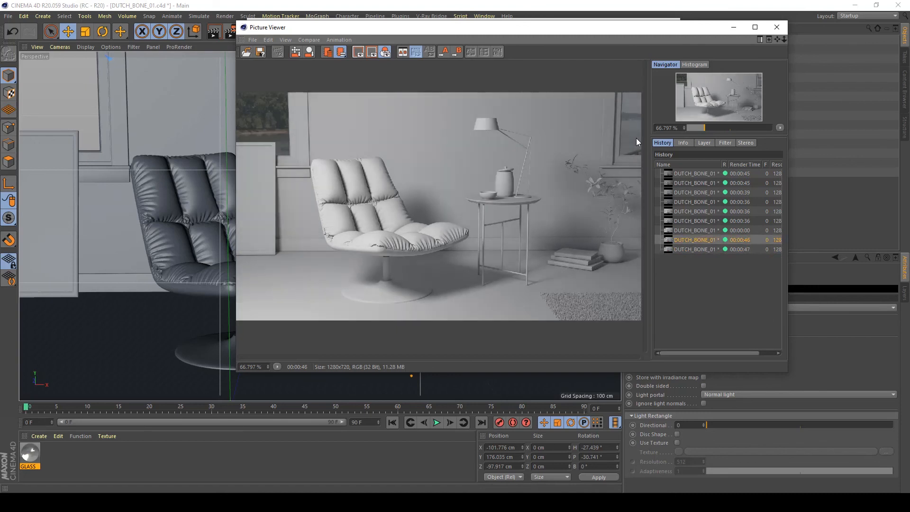
key("Down")
key("Up")
key("Down")
key("Up")
key("Down")
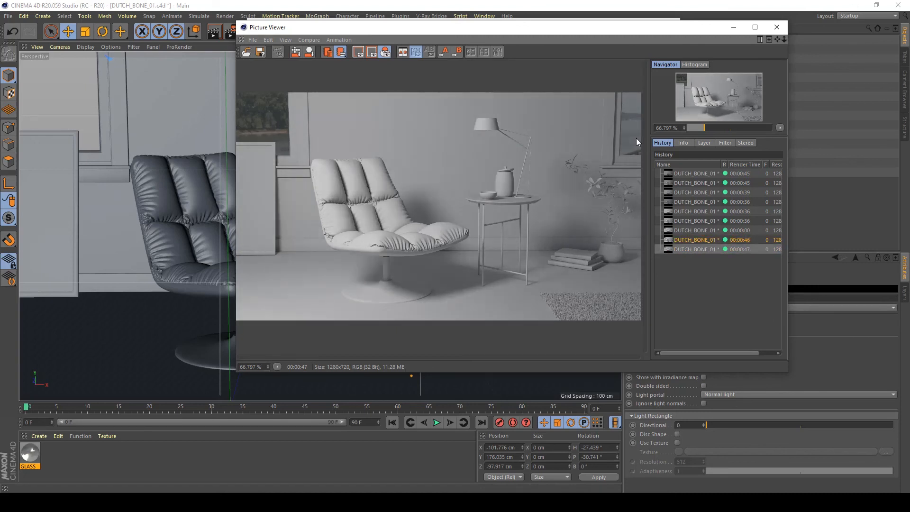
key("Up")
key("Down")
left_click(777, 27)
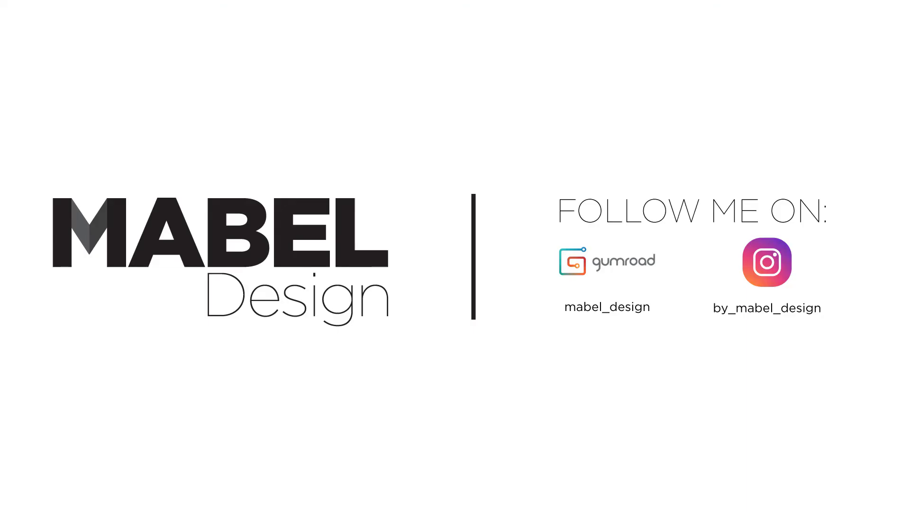